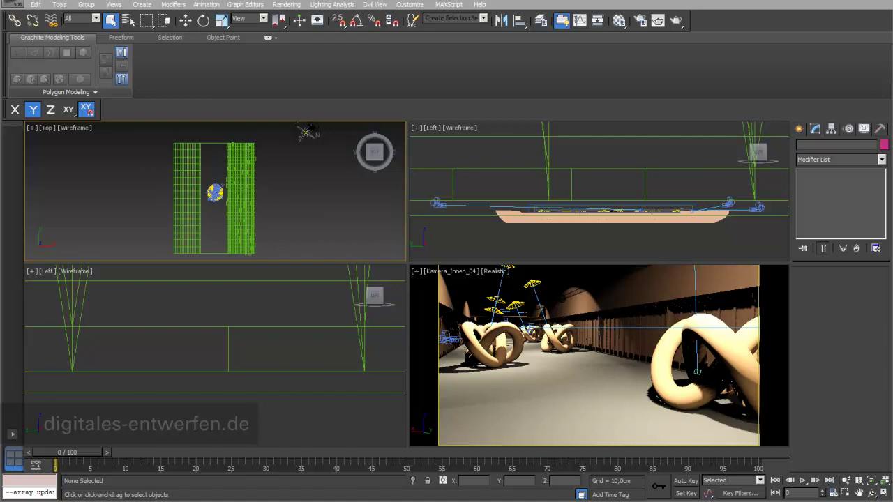
# Make the Left viewport active and open the Layer Manager
pyautogui.click(606, 140)
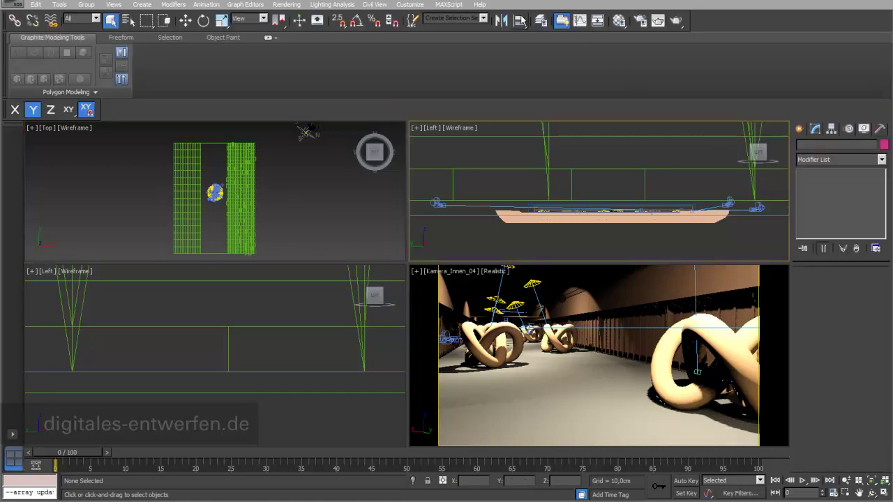
pyautogui.click(541, 22)
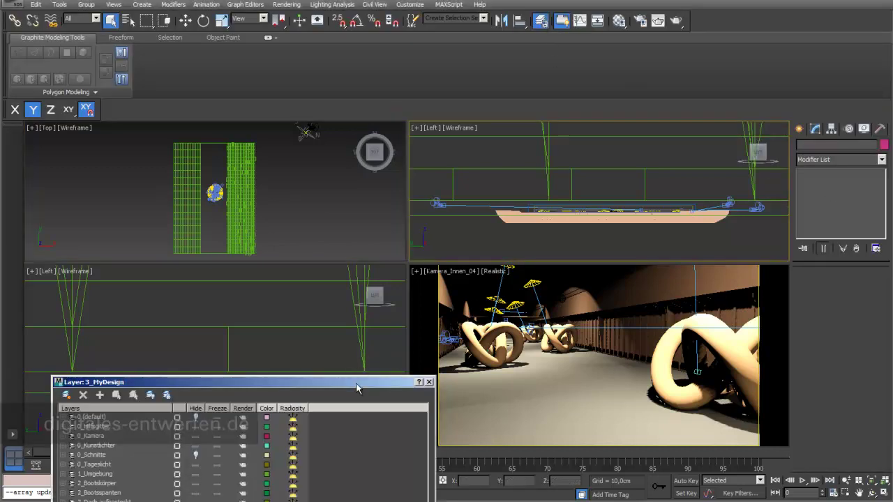
# Expand the 1_Umgebung layer and freeze it
pyautogui.moveTo(355, 388); pyautogui.dragTo(419, 181)
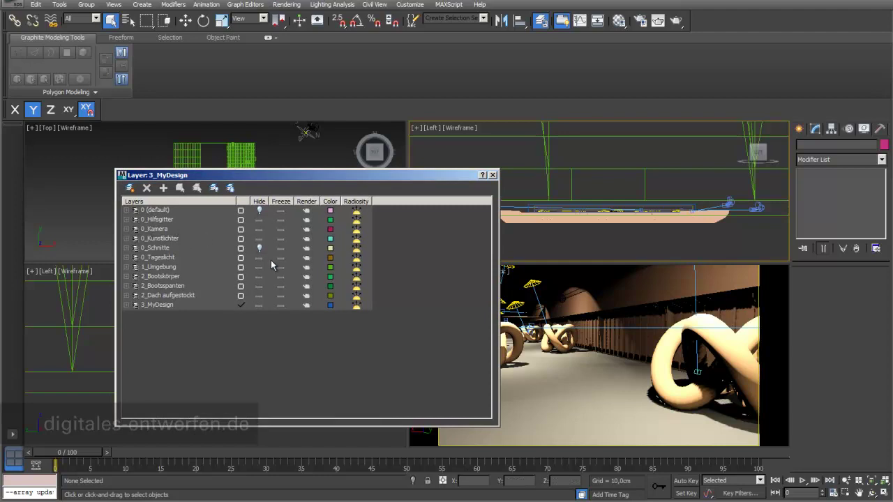
pyautogui.click(127, 267)
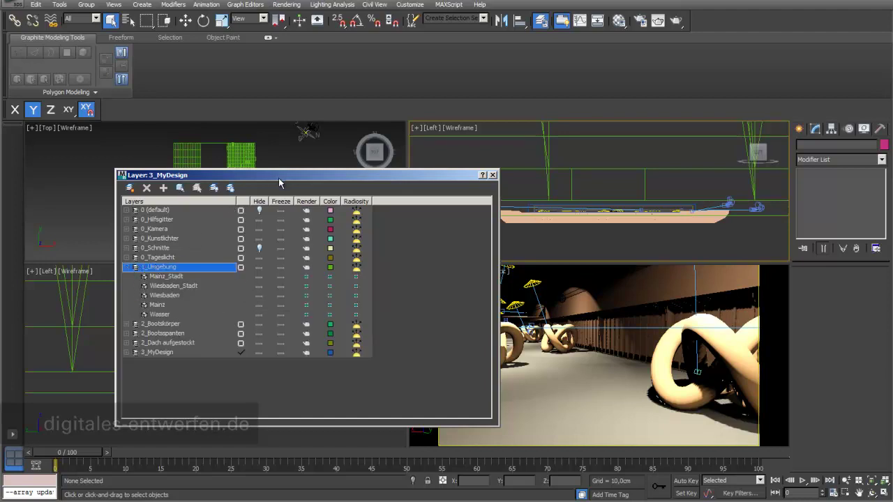
pyautogui.moveTo(278, 178); pyautogui.dragTo(483, 146)
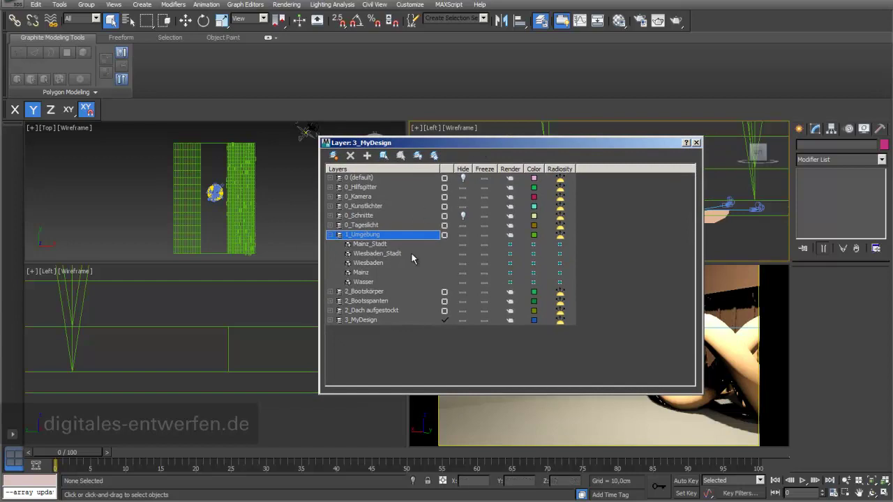
pyautogui.click(484, 235)
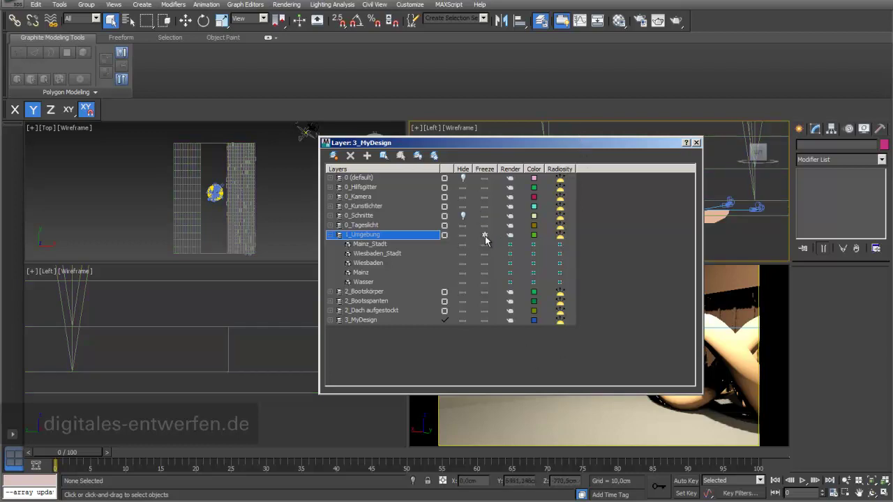
# Reposition the Layer Manager and select the 3_MyDesign layer to check its contents
pyautogui.moveTo(463, 146); pyautogui.dragTo(376, 112)
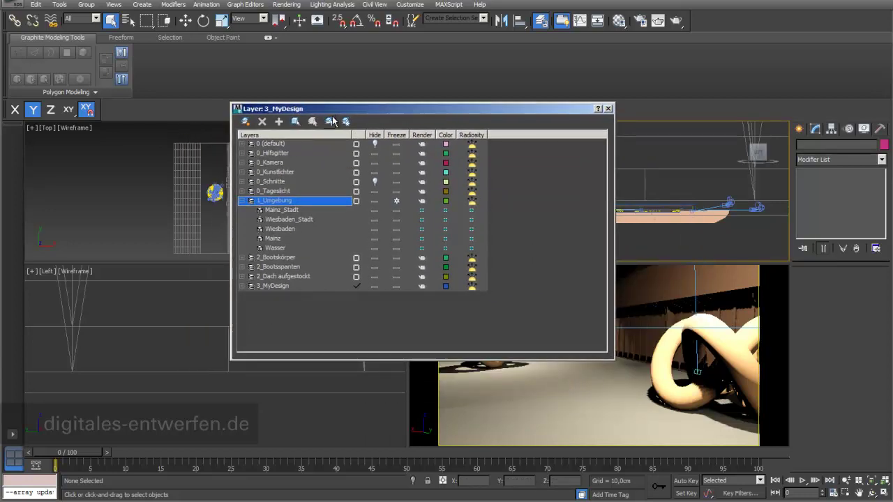
pyautogui.moveTo(349, 110); pyautogui.dragTo(359, 106)
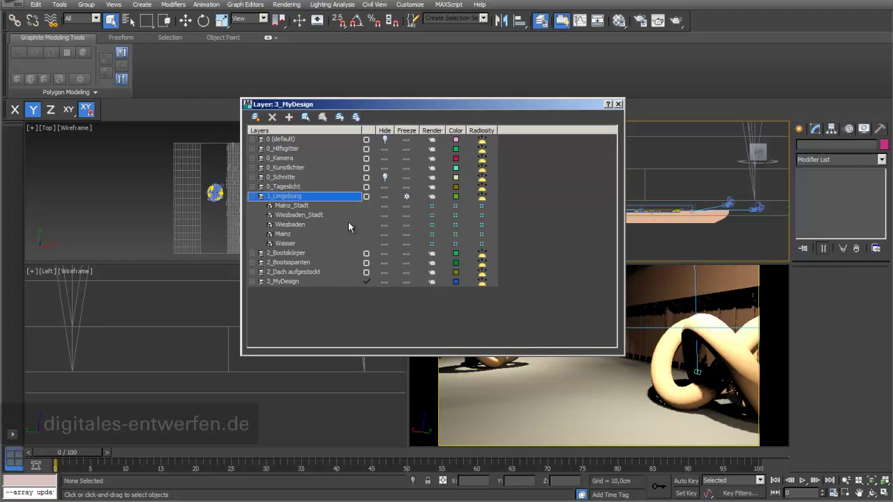
pyautogui.click(252, 282)
pyautogui.click(252, 283)
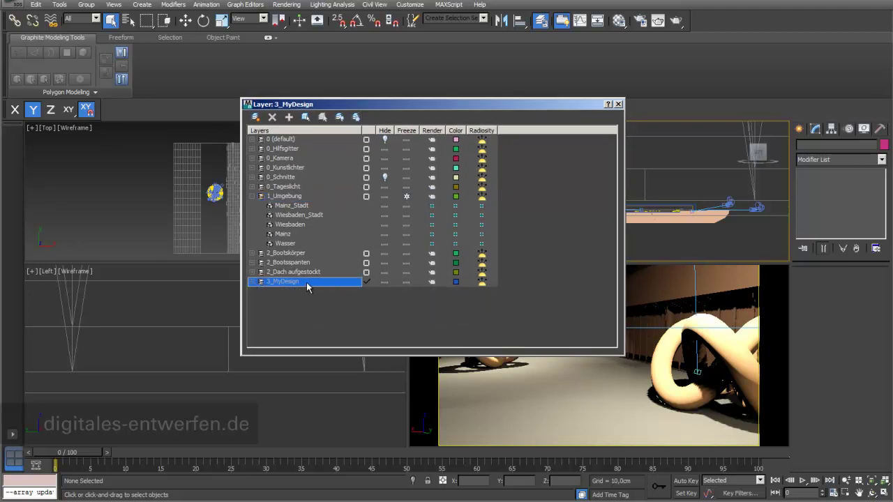
# Expand 2_Bootsspanten and select objects Obj_000008 through Obj_000019 in the scene
pyautogui.click(367, 272)
pyautogui.click(366, 281)
pyautogui.moveTo(492, 104); pyautogui.dragTo(617, 101)
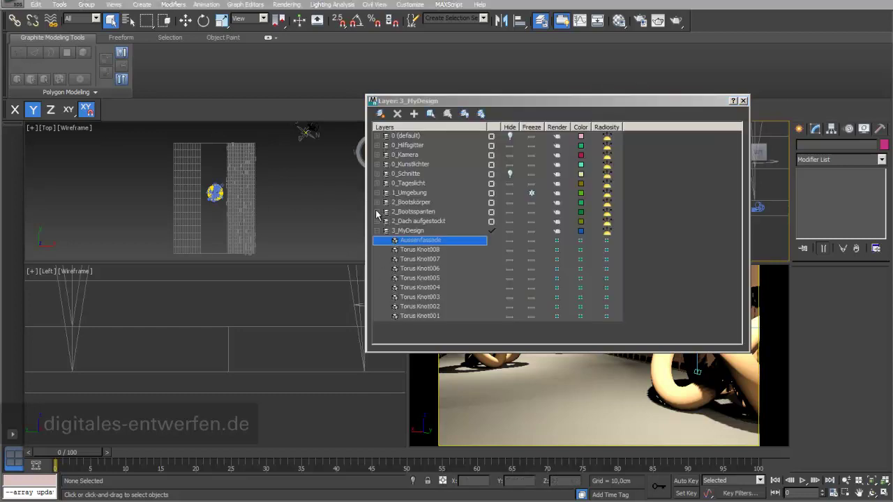
pyautogui.click(377, 211)
pyautogui.click(424, 222)
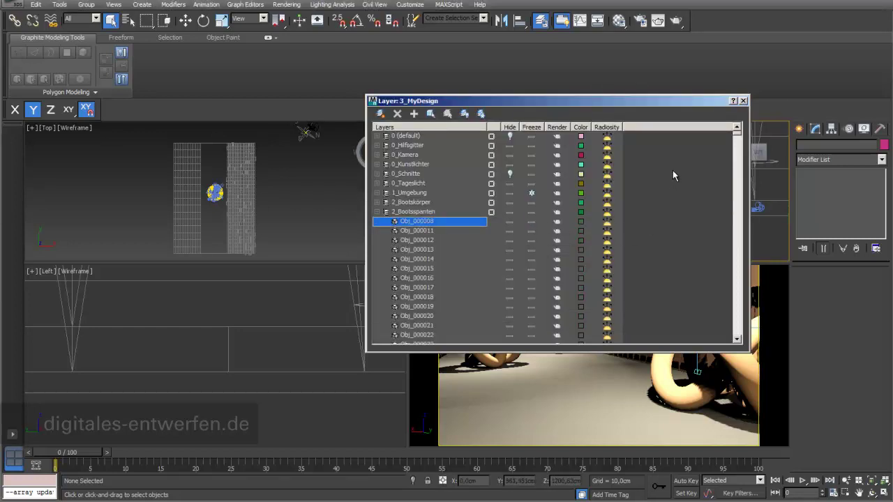
pyautogui.keyDown('shift'); pyautogui.click(417, 307); pyautogui.keyUp('shift')
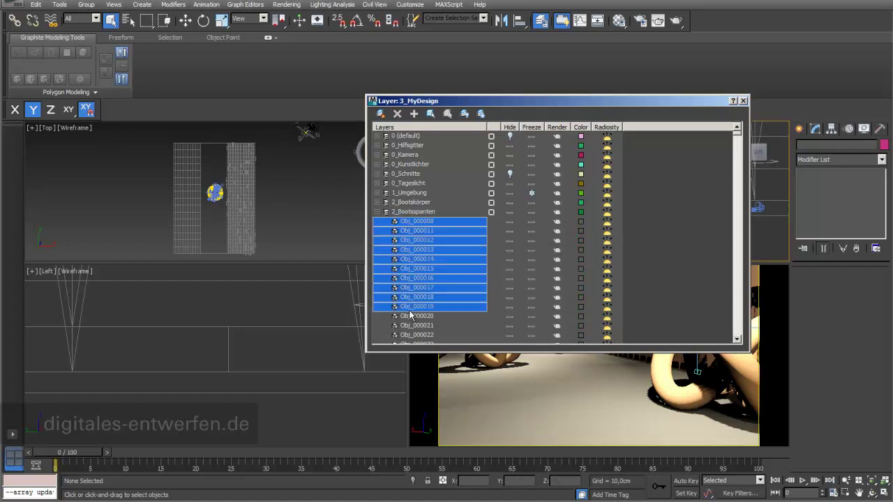
pyautogui.click(432, 115)
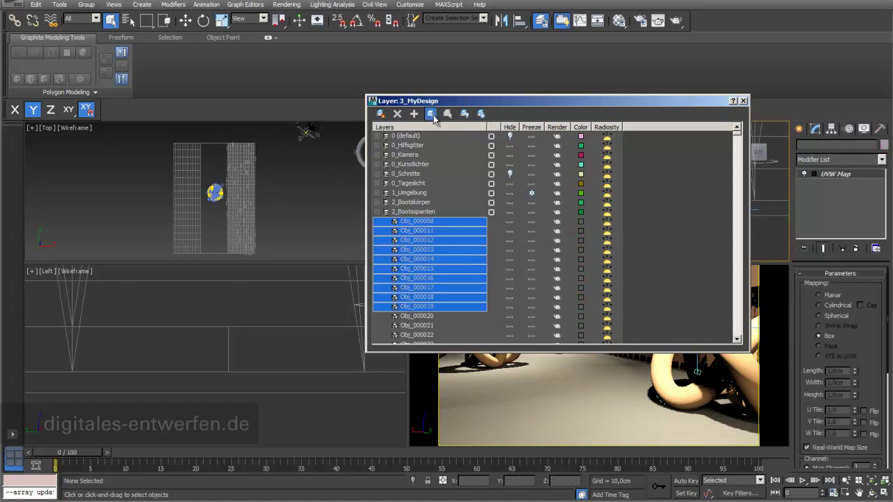
# Add the selected objects to the highlighted 2_Bootskörper layer, zooming the Top view to fit
pyautogui.click(420, 203)
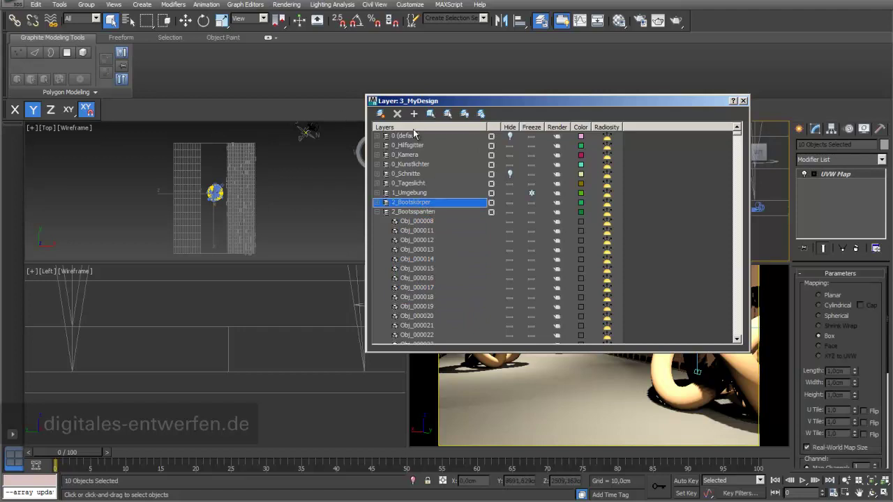
pyautogui.moveTo(481, 105)
pyautogui.mouseDown()
pyautogui.moveTo(304, 419)
pyautogui.moveTo(450, 212)
pyautogui.moveTo(470, 168)
pyautogui.mouseUp()
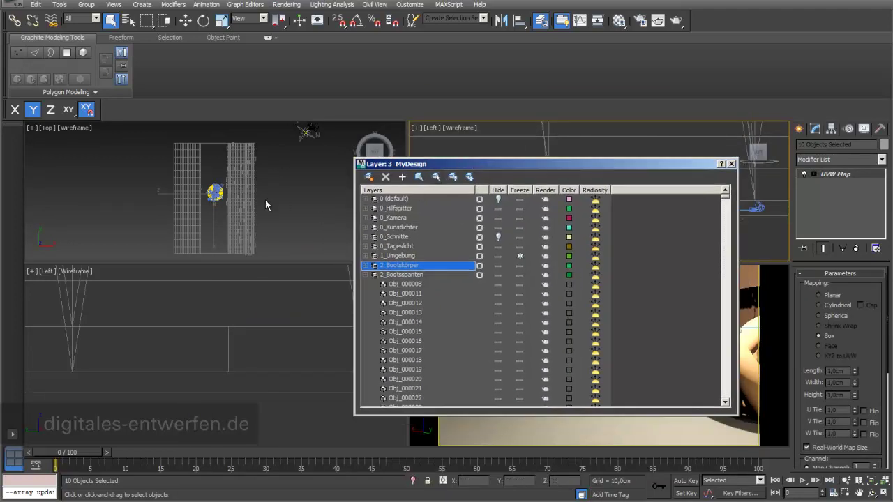
pyautogui.click(236, 187)
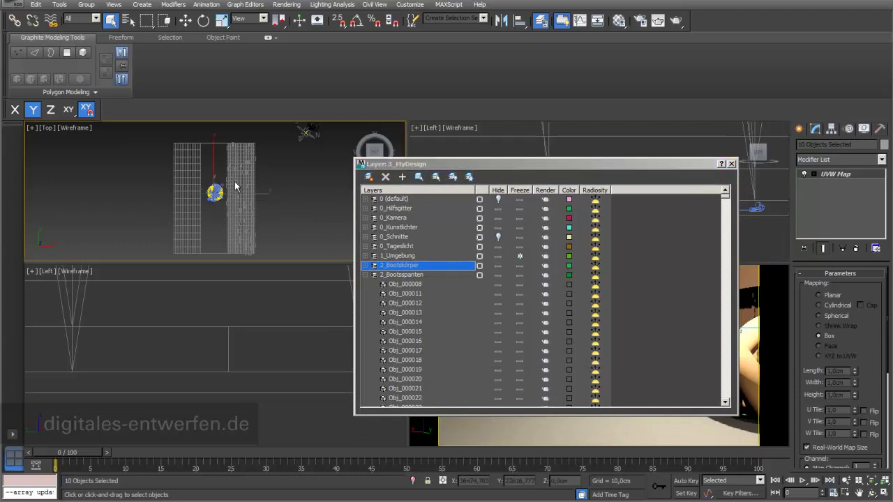
pyautogui.press('z')
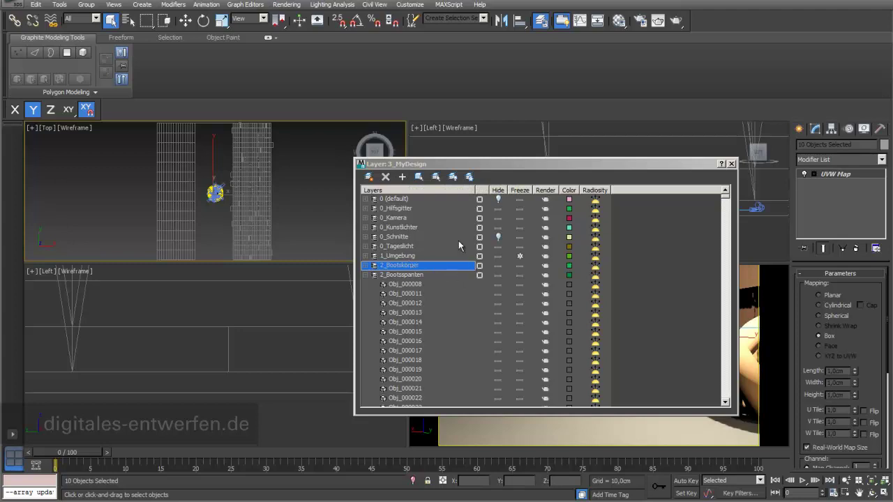
pyautogui.click(403, 178)
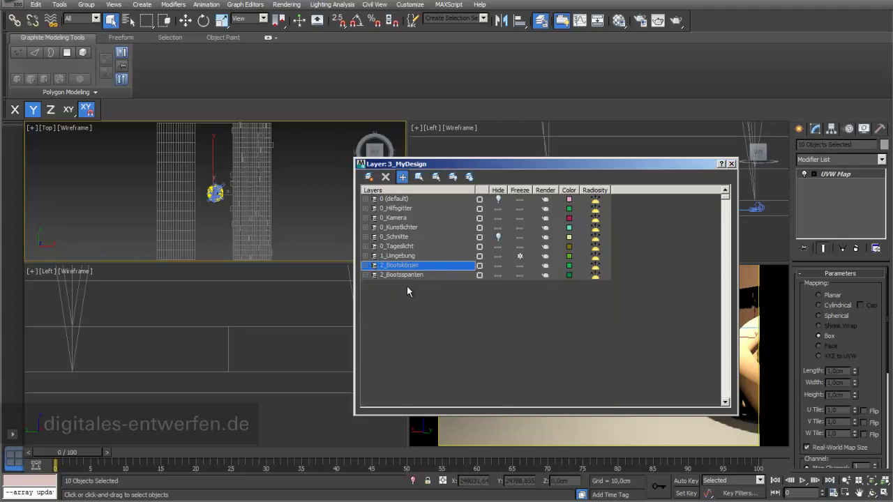
pyautogui.click(395, 269)
# Switch the Kamera_Innen_04 camera viewport from Realistic to Wireframe and collapse 2_Bootsspanten
pyautogui.click(396, 267)
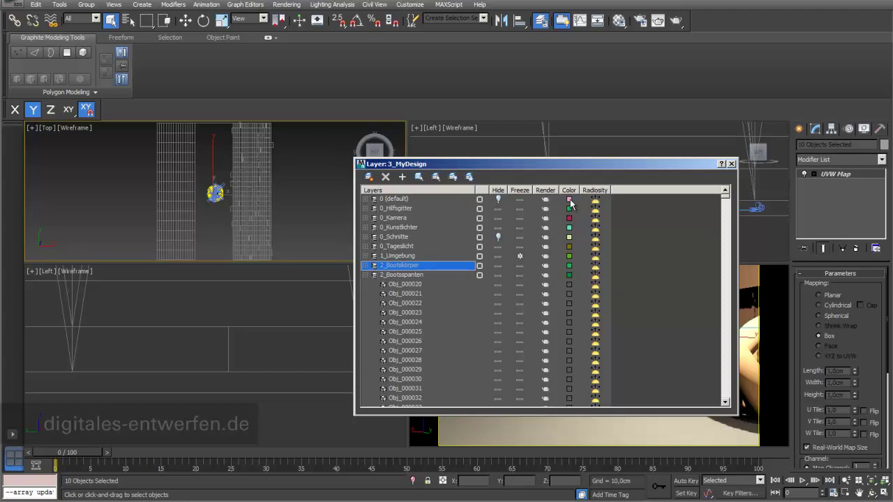
pyautogui.moveTo(572, 169); pyautogui.dragTo(293, 159)
pyautogui.click(460, 272)
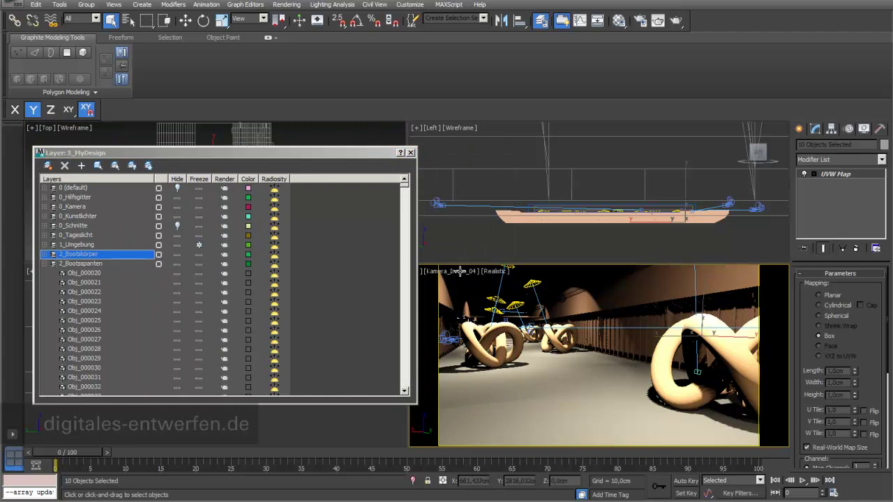
pyautogui.click(500, 277)
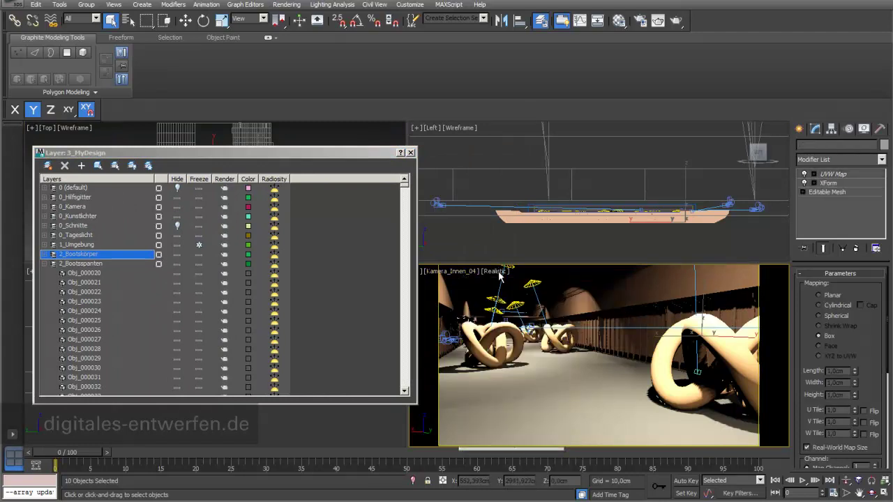
pyautogui.click(498, 275)
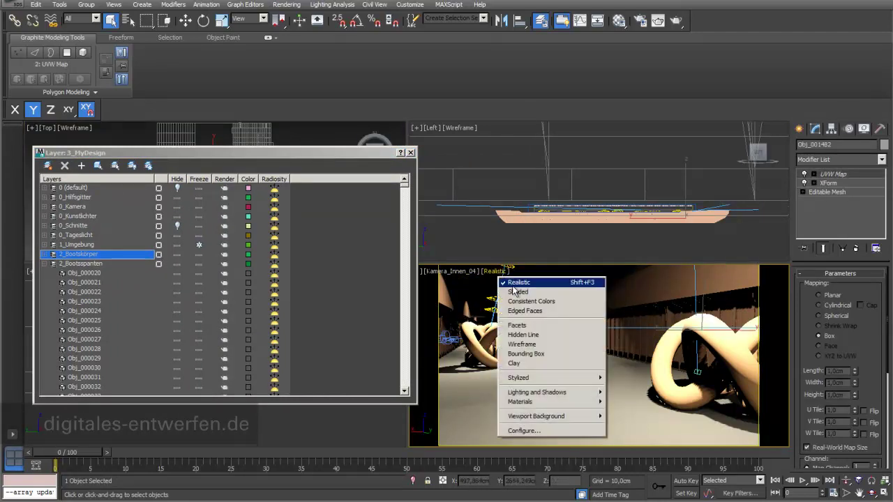
pyautogui.click(536, 345)
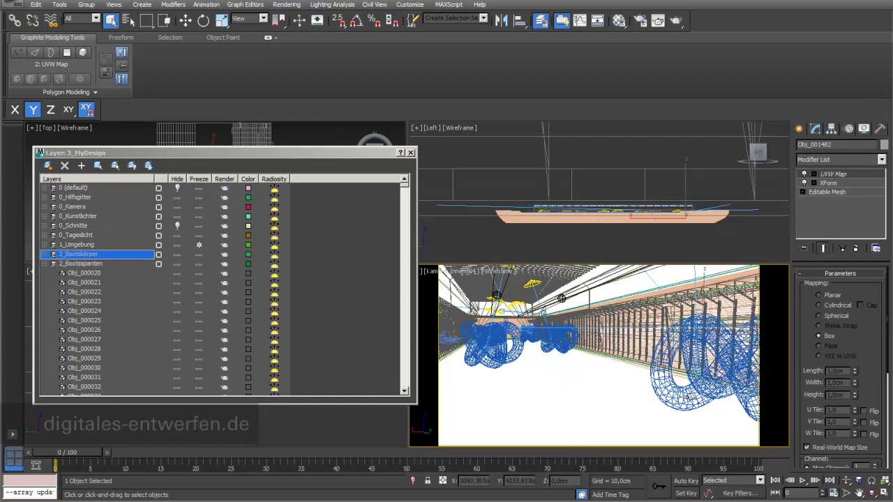
pyautogui.click(43, 264)
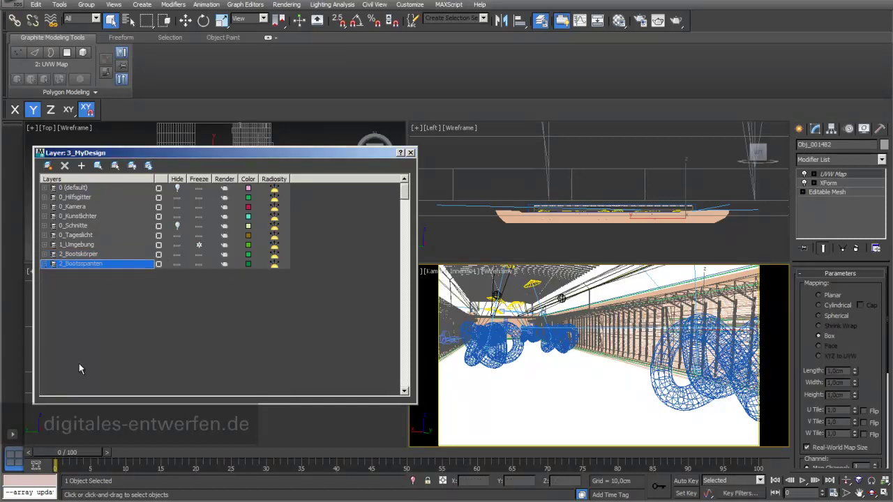
# Set the 3_MyDesign layer colour to red and close the Layer Manager
pyautogui.click(44, 283)
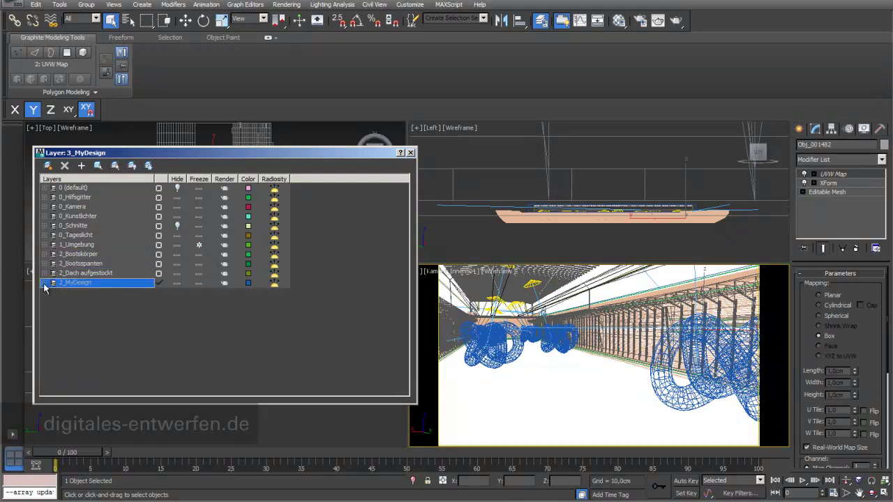
pyautogui.click(248, 283)
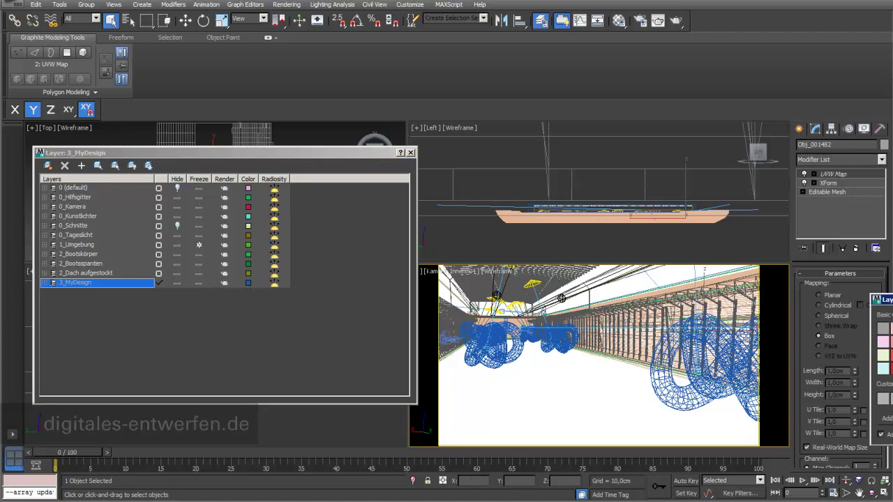
pyautogui.click(581, 283)
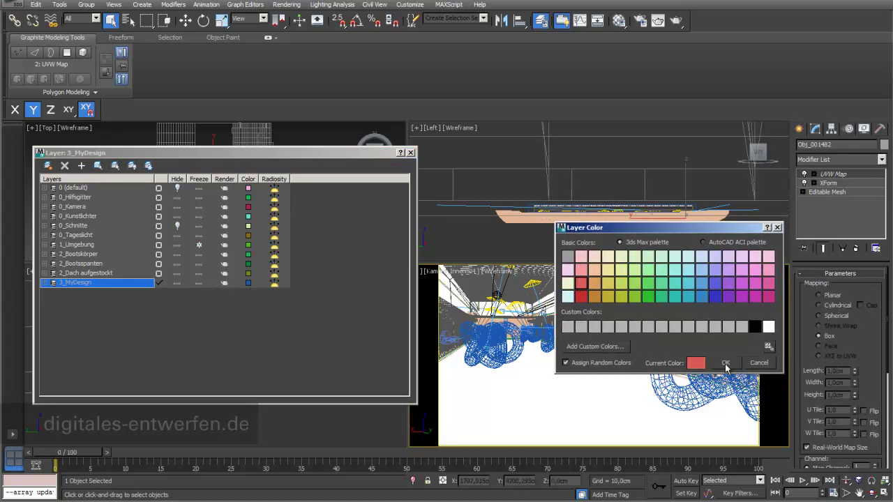
pyautogui.click(725, 364)
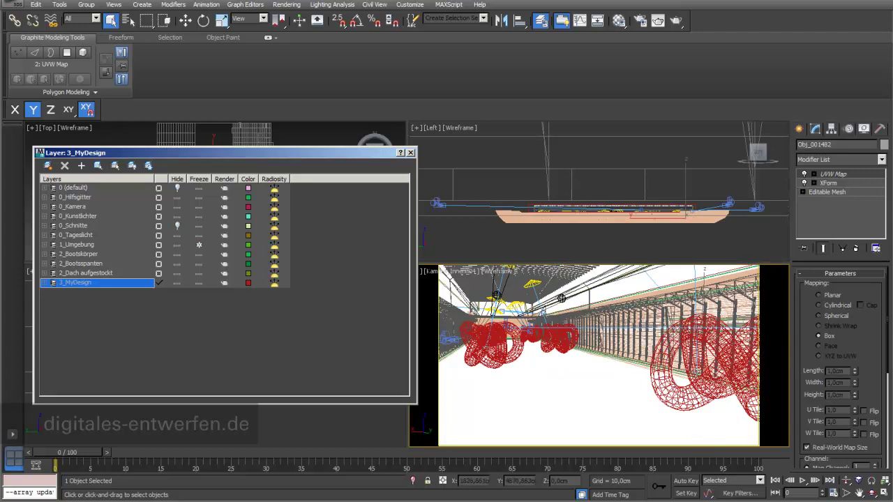
pyautogui.click(410, 152)
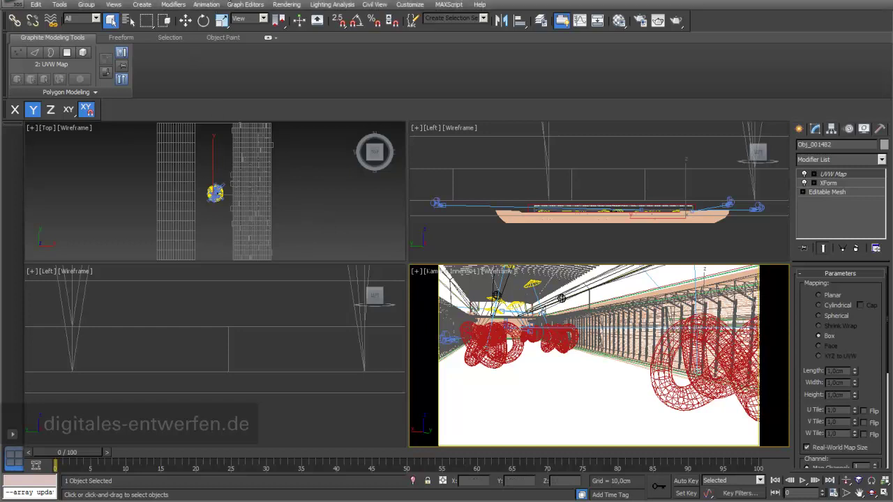
# In Select From Scene, search 'Ka', pick Kamera_Innen_02.Target and sort by Type
pyautogui.press('h')
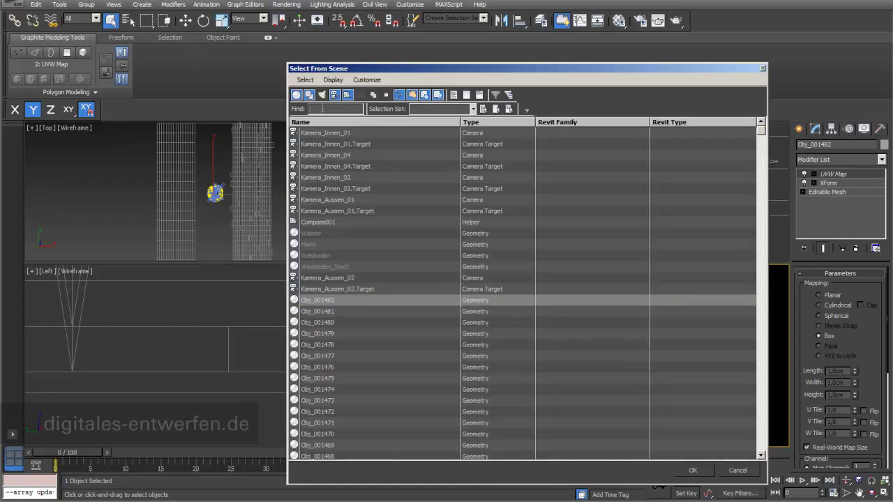
pyautogui.write('ca')
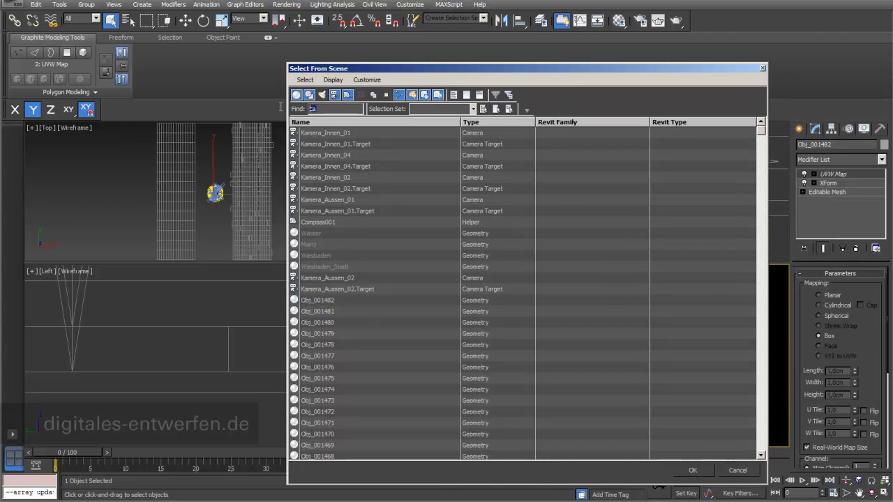
pyautogui.write('Ka')
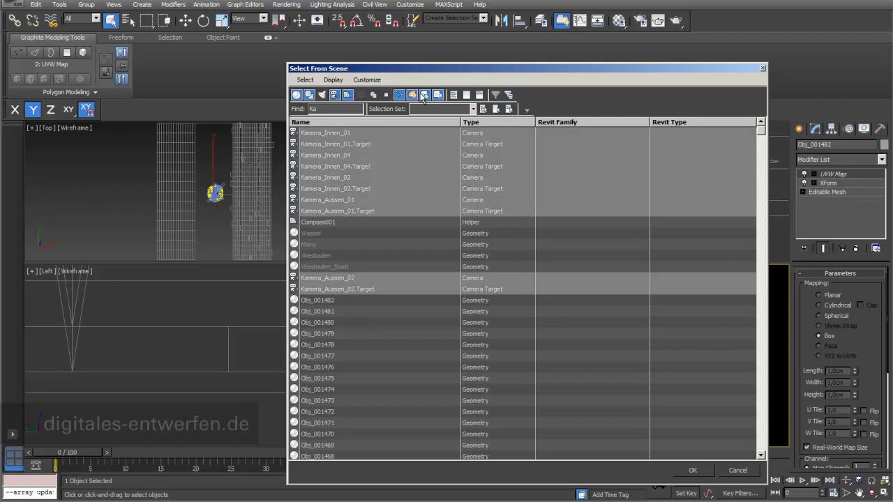
pyautogui.click(567, 189)
pyautogui.moveTo(528, 69); pyautogui.dragTo(493, 62)
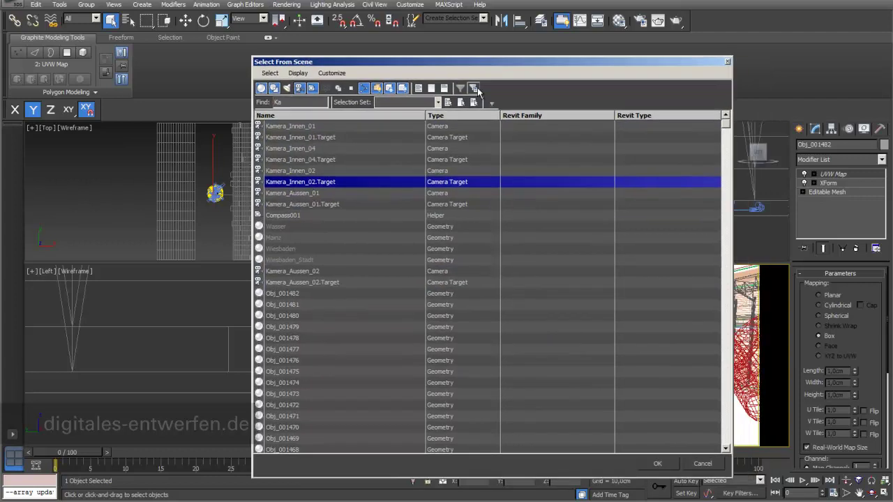
pyautogui.click(471, 119)
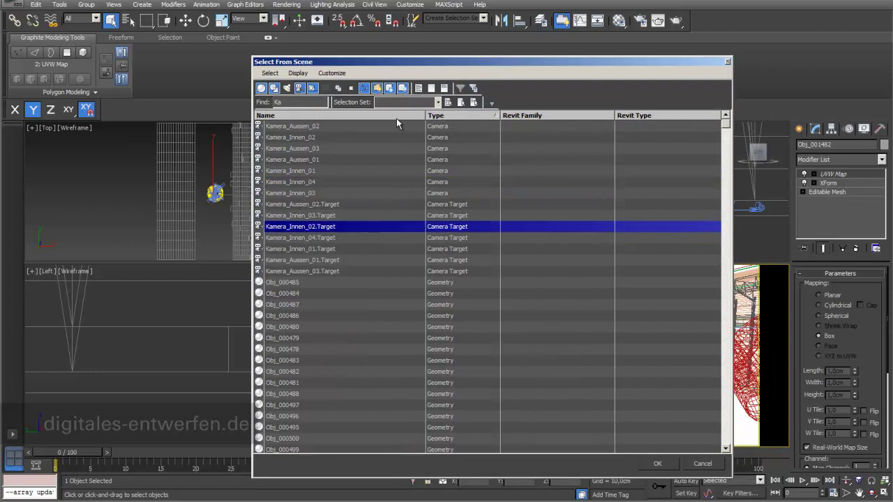
# Replace the Revit Family and Revit Type columns with Color and Hidden
pyautogui.rightClick(542, 119)
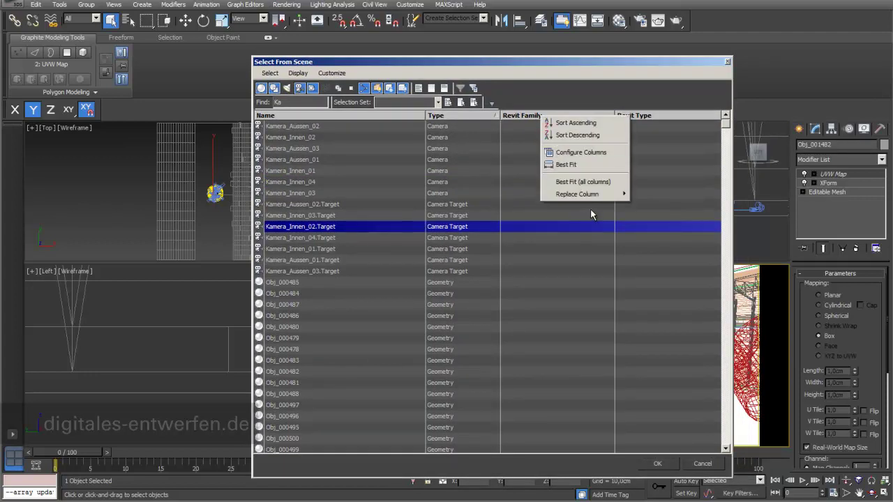
pyautogui.moveTo(576, 194)
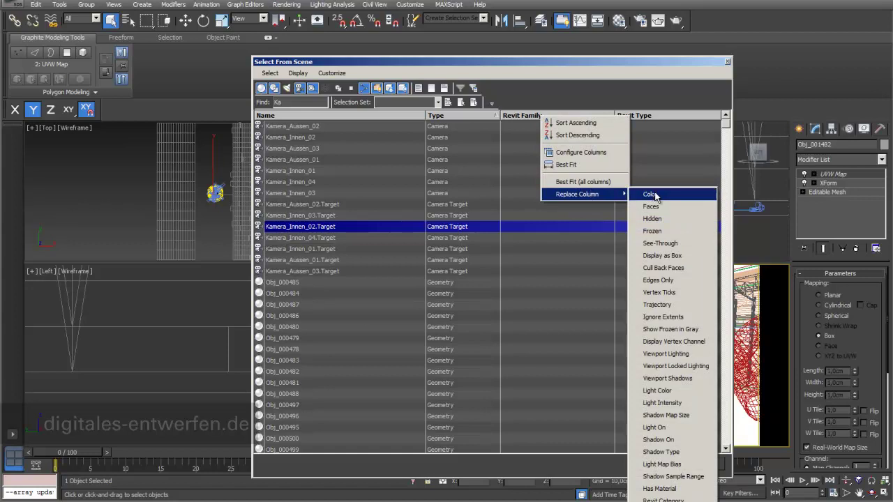
pyautogui.click(655, 196)
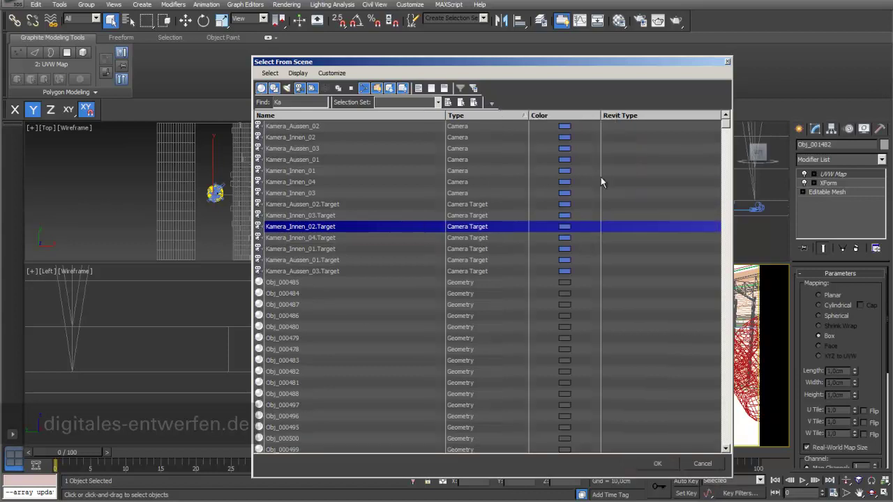
pyautogui.click(642, 118)
pyautogui.rightClick(643, 117)
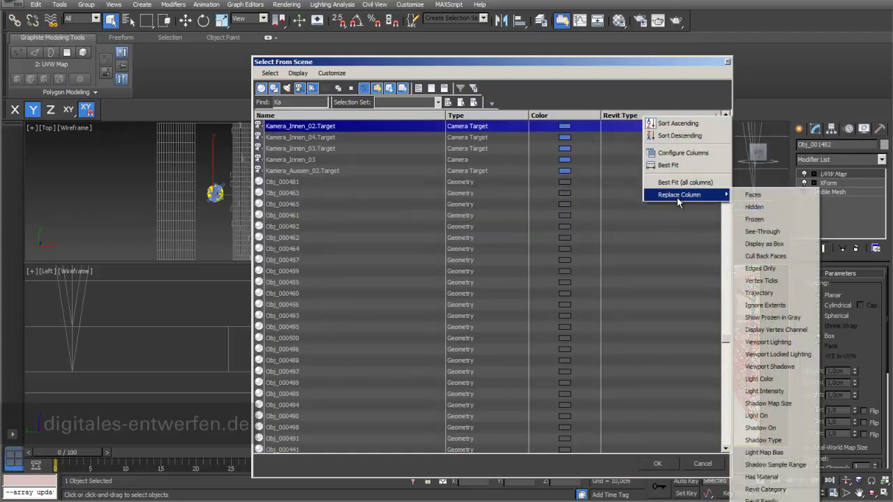
pyautogui.moveTo(679, 194)
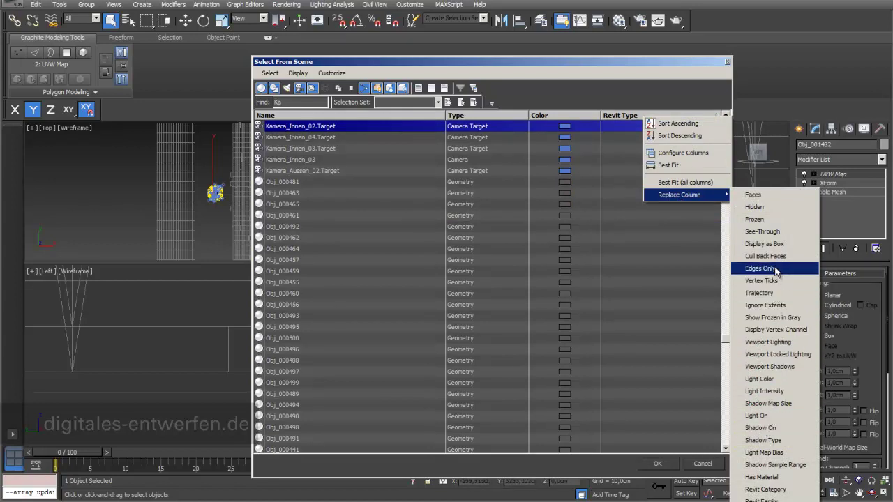
pyautogui.click(766, 208)
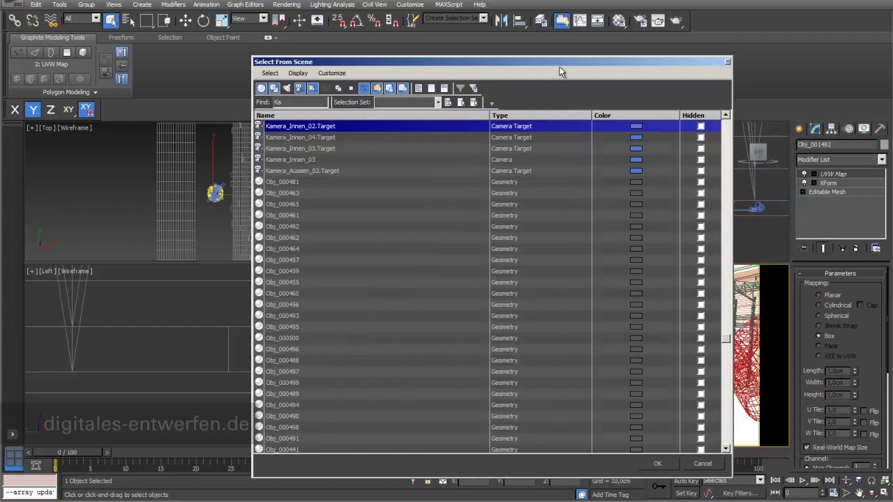
# Cancel Select From Scene and add two more torus knots to the selection
pyautogui.moveTo(560, 63); pyautogui.dragTo(464, 45)
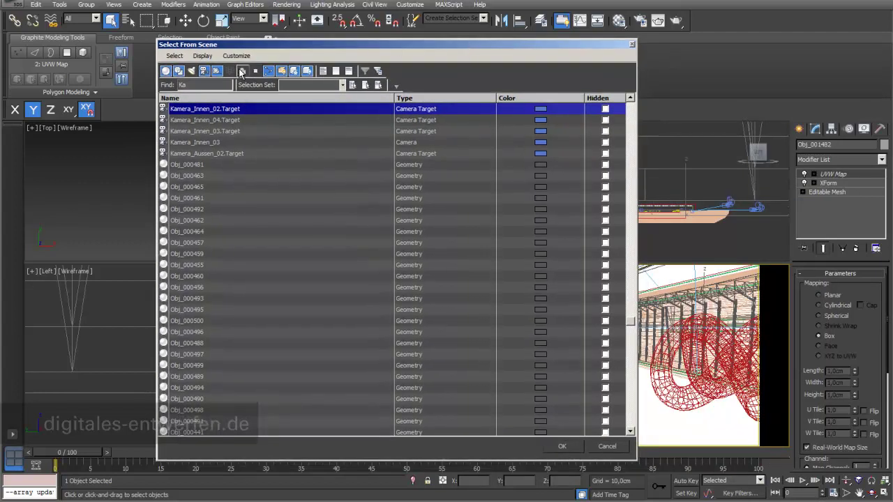
pyautogui.click(607, 447)
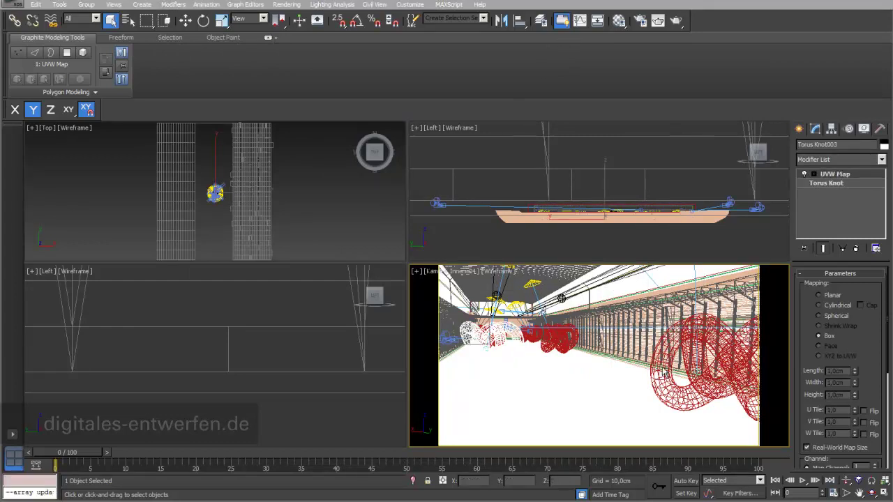
pyautogui.keyDown('ctrl'); pyautogui.click(551, 332); pyautogui.keyUp('ctrl')
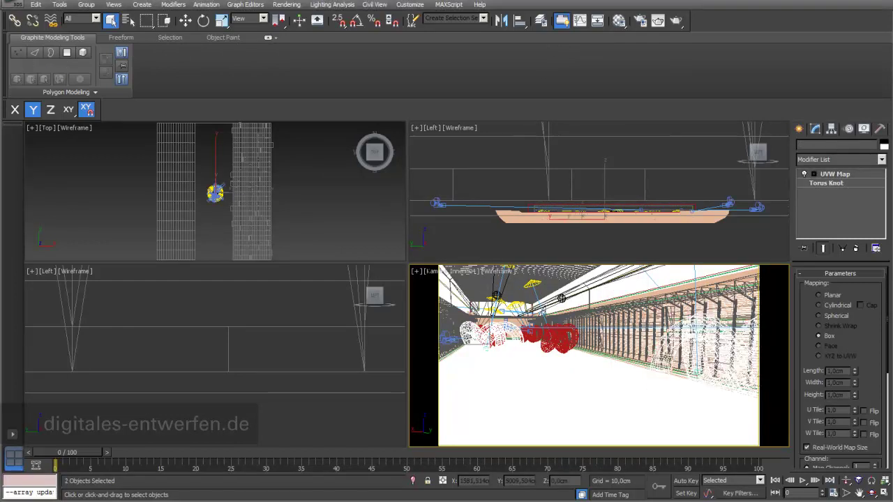
pyautogui.keyDown('ctrl'); pyautogui.click(549, 344); pyautogui.keyUp('ctrl')
# Start grouping the three selected torus knots as 'test', then cancel the Group dialog
pyautogui.rightClick(545, 342)
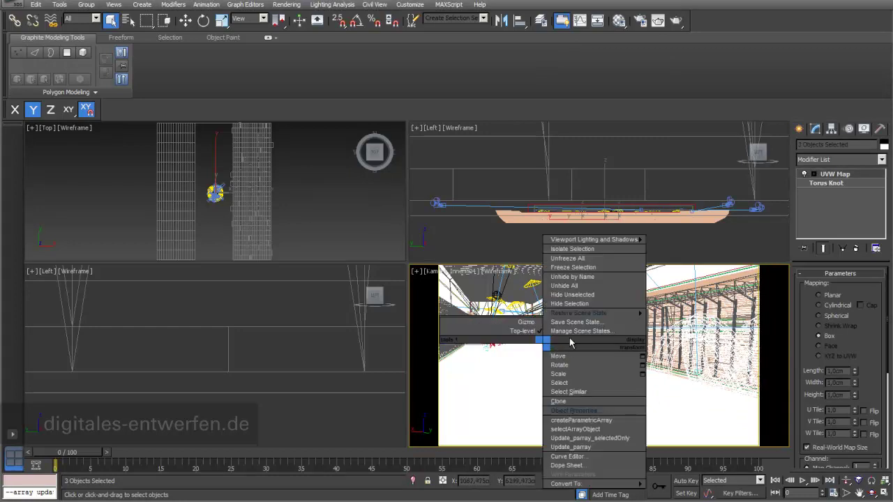
pyautogui.click(643, 6)
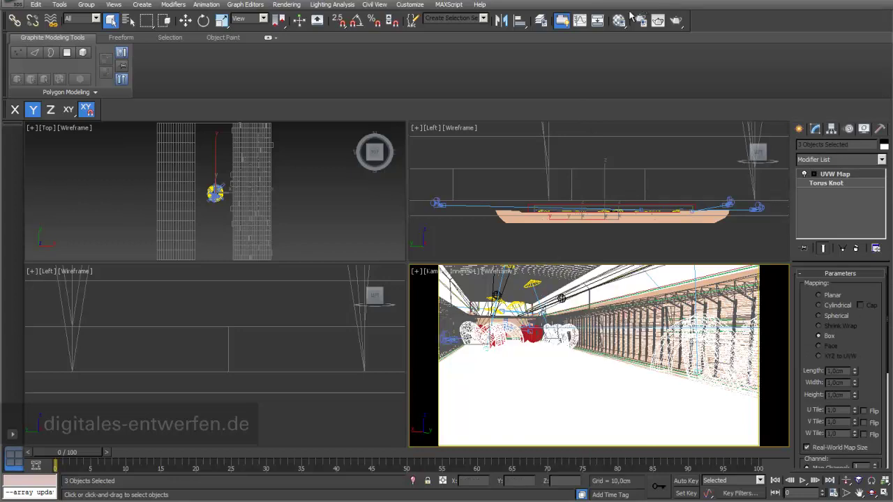
pyautogui.click(85, 5)
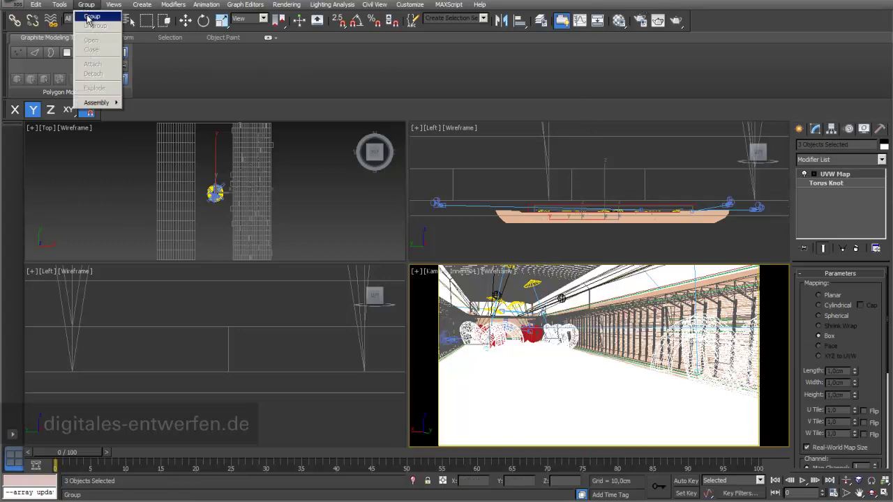
pyautogui.click(89, 16)
pyautogui.moveTo(486, 211); pyautogui.dragTo(509, 201)
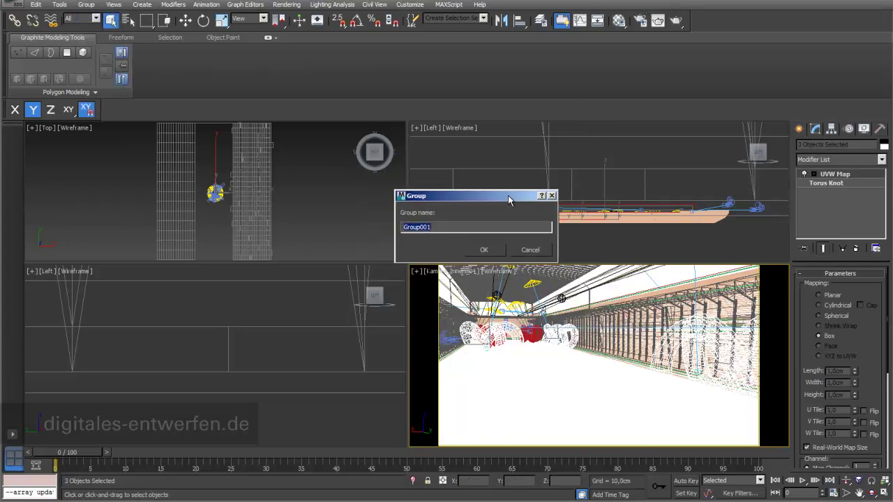
pyautogui.write('tes')
pyautogui.click(534, 253)
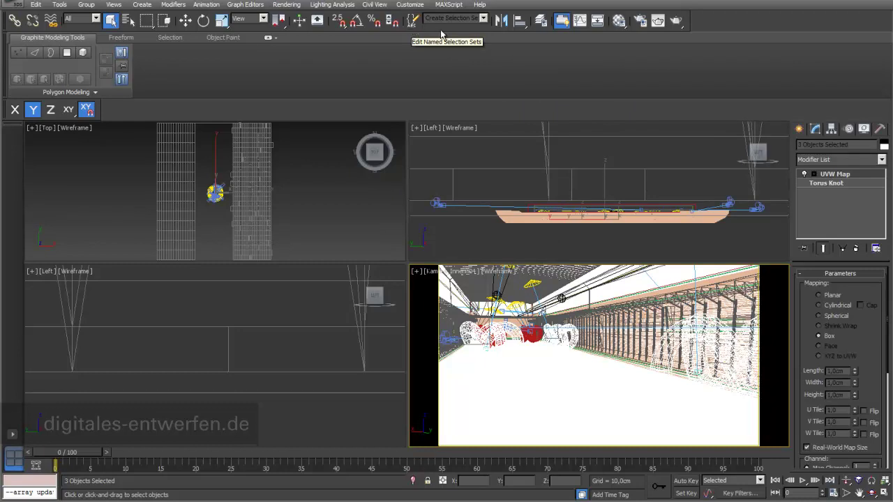
# Create the named selection set 'Designobjects' from the three torus knots and verify its members
pyautogui.click(414, 21)
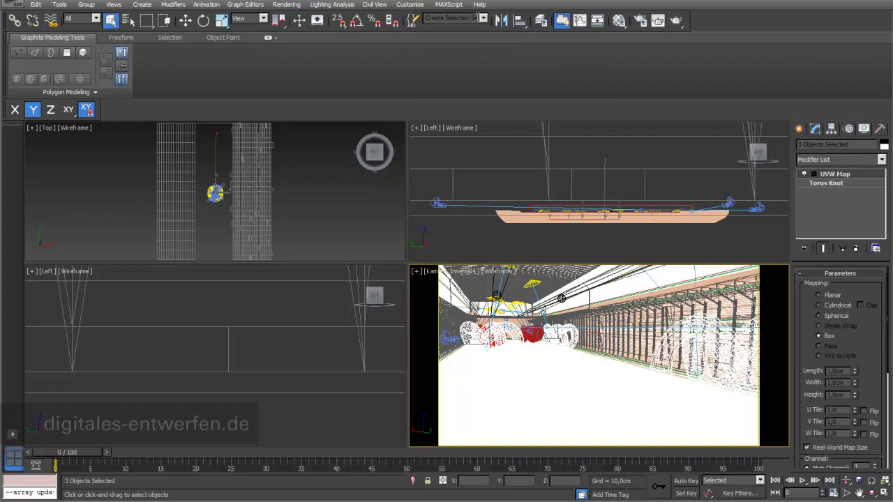
pyautogui.click(413, 21)
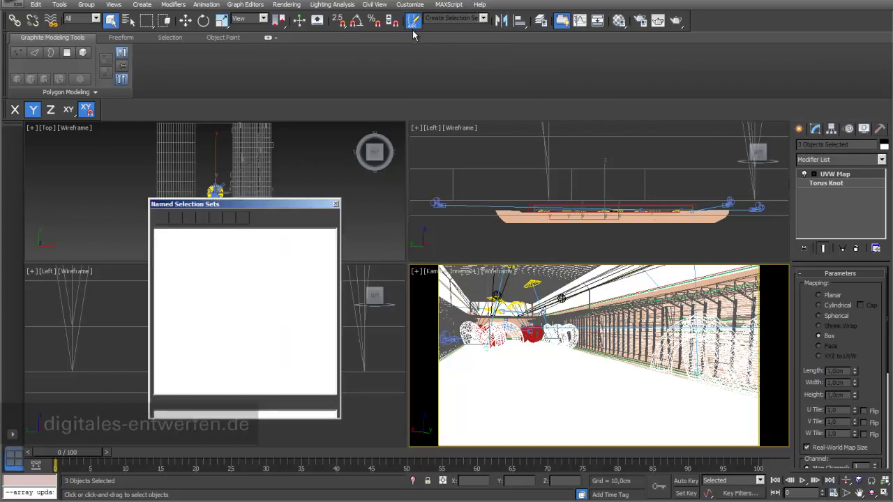
pyautogui.moveTo(245, 204); pyautogui.dragTo(312, 140)
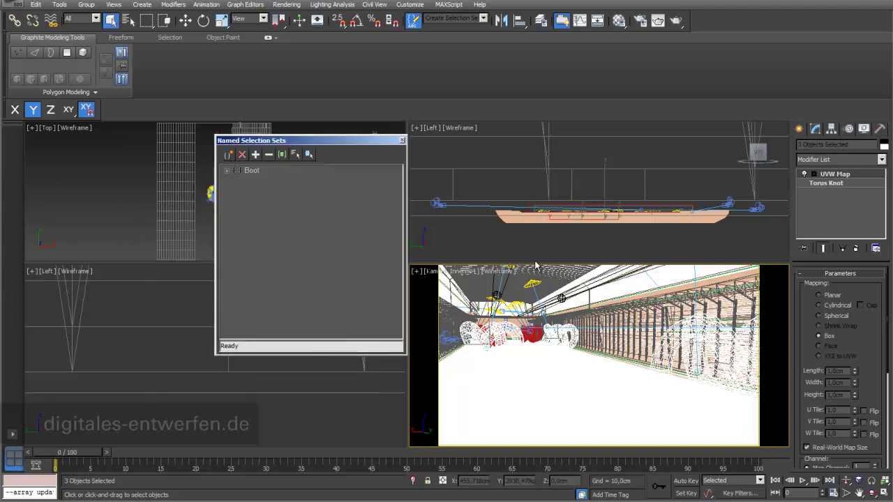
pyautogui.click(230, 156)
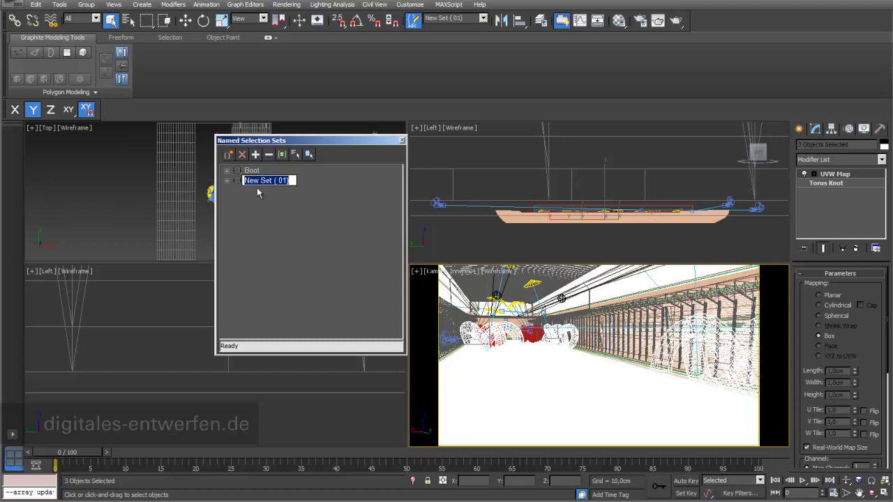
pyautogui.write('Desi')
pyautogui.write('gnob')
pyautogui.write('jects')
pyautogui.press('Return')
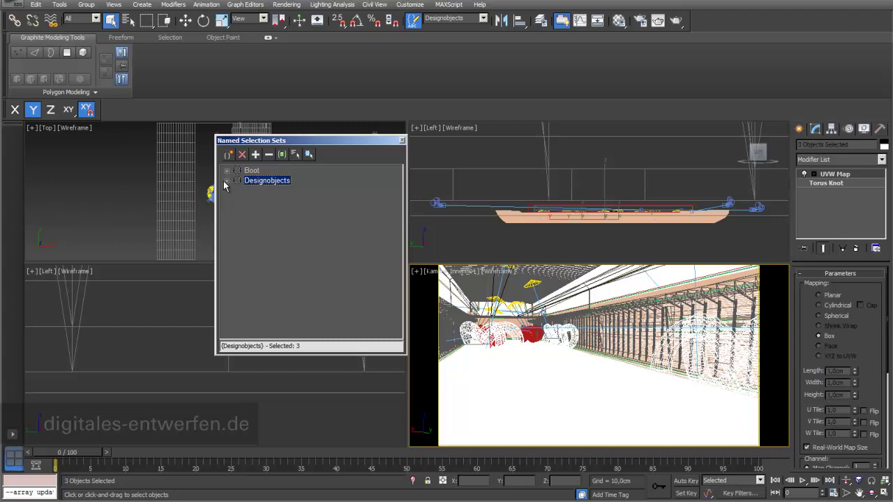
pyautogui.click(227, 181)
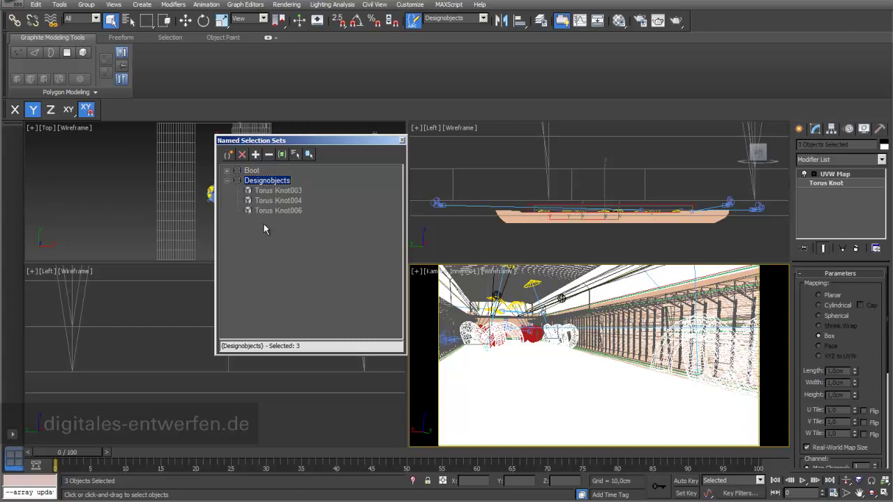
pyautogui.click(402, 141)
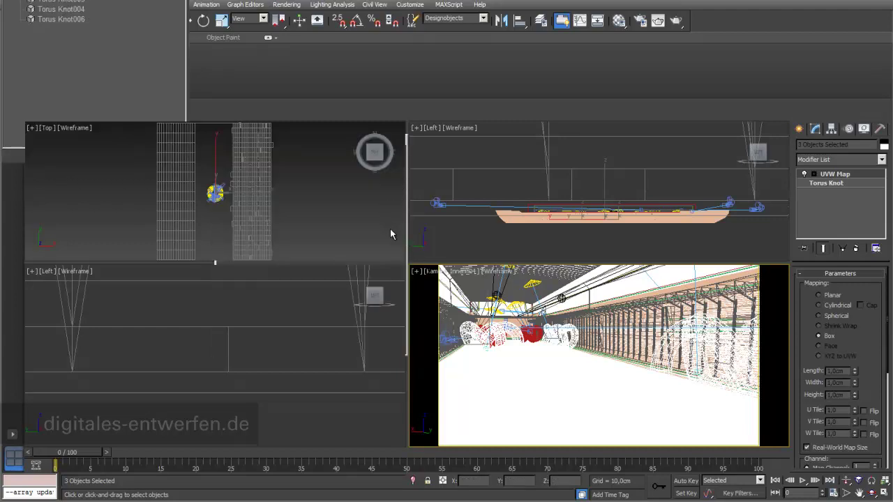
# Select the Boot set, confirm unhiding and unfreezing its objects, then reselect Designobjects
pyautogui.click(480, 19)
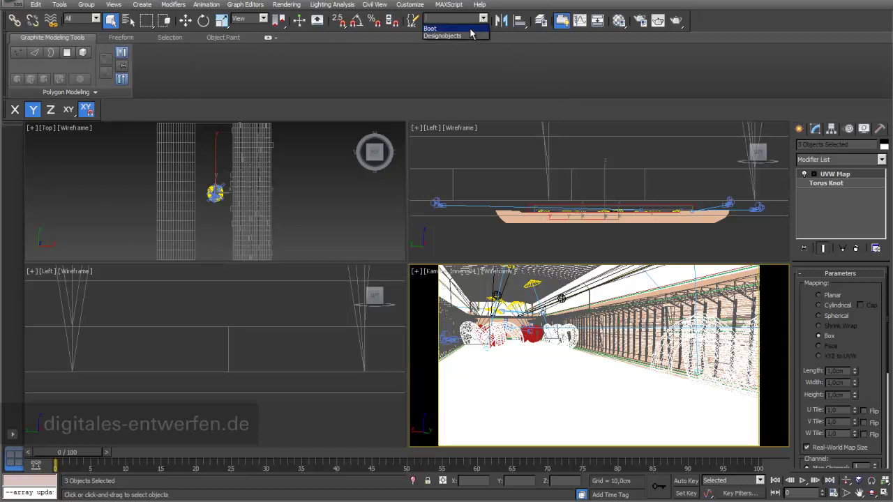
pyautogui.click(471, 35)
pyautogui.moveTo(788, 365); pyautogui.dragTo(656, 234)
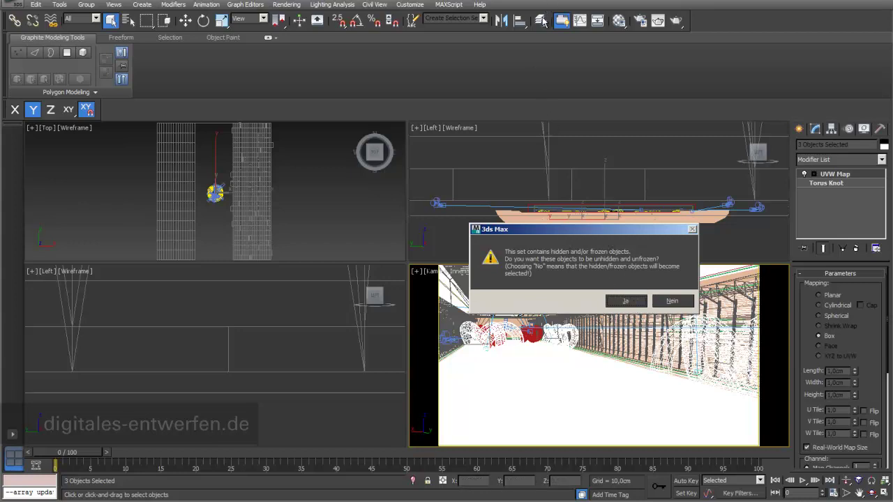
pyautogui.click(626, 301)
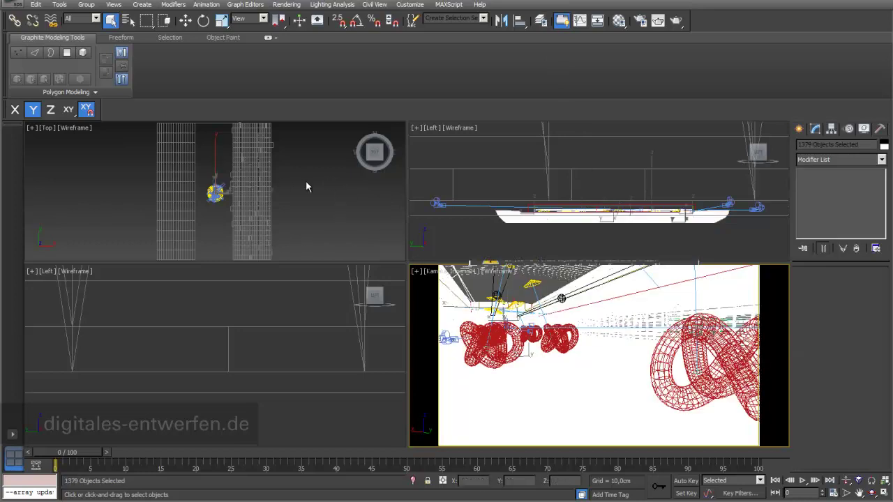
pyautogui.click(482, 18)
pyautogui.click(473, 36)
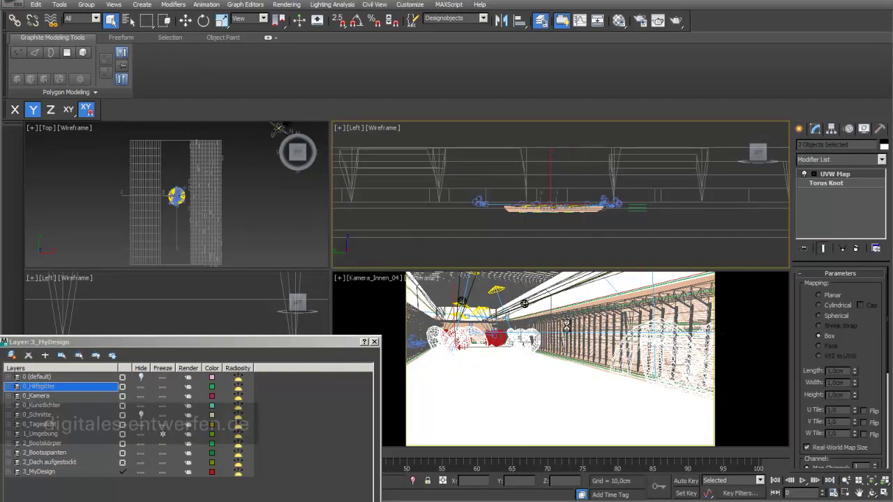
# Enlarge the Top viewport, turn on its grid, and zoom and pan in on the boat
pyautogui.moveTo(332, 270); pyautogui.dragTo(593, 349)
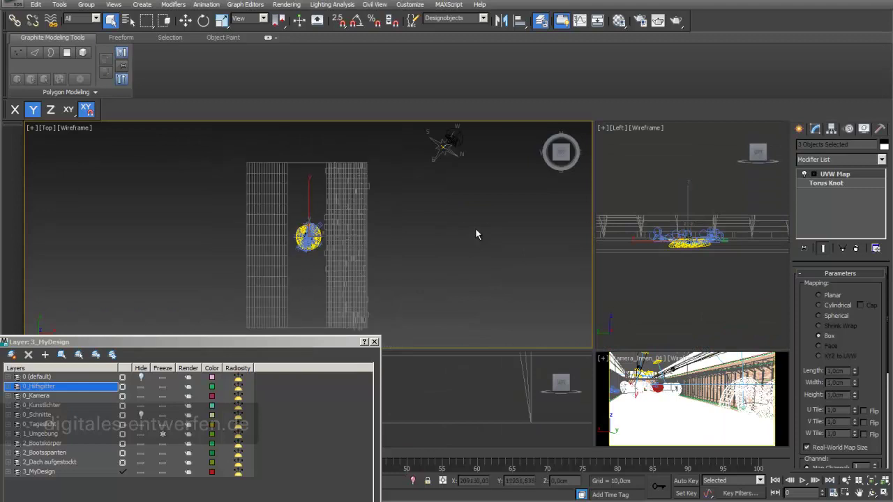
pyautogui.press('g')
pyautogui.scroll(1, 450, 219)
pyautogui.moveTo(450, 219)
pyautogui.mouseDown(button='middle')
pyautogui.moveTo(348, 218)
pyautogui.moveTo(467, 269)
pyautogui.moveTo(421, 290)
pyautogui.mouseUp(button='middle')
pyautogui.scroll(2, 407, 246)
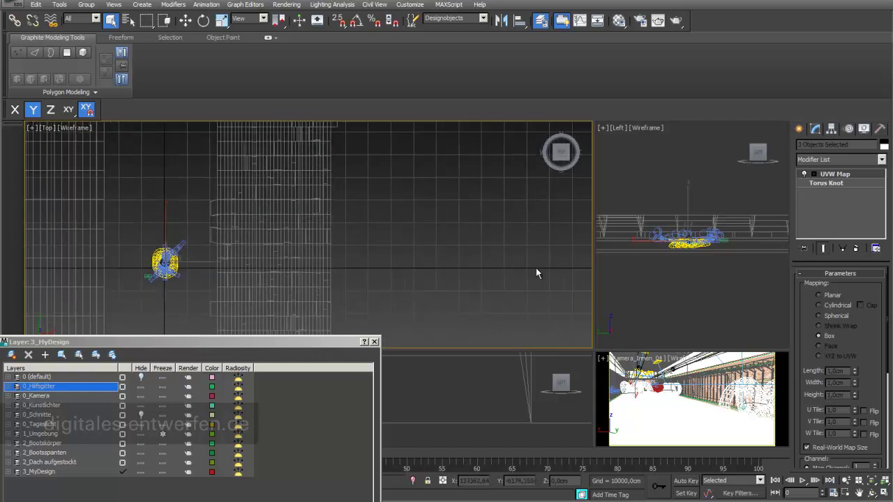
# Draw a test box beside the boat in the Top view and set its height
pyautogui.click(799, 129)
pyautogui.click(820, 201)
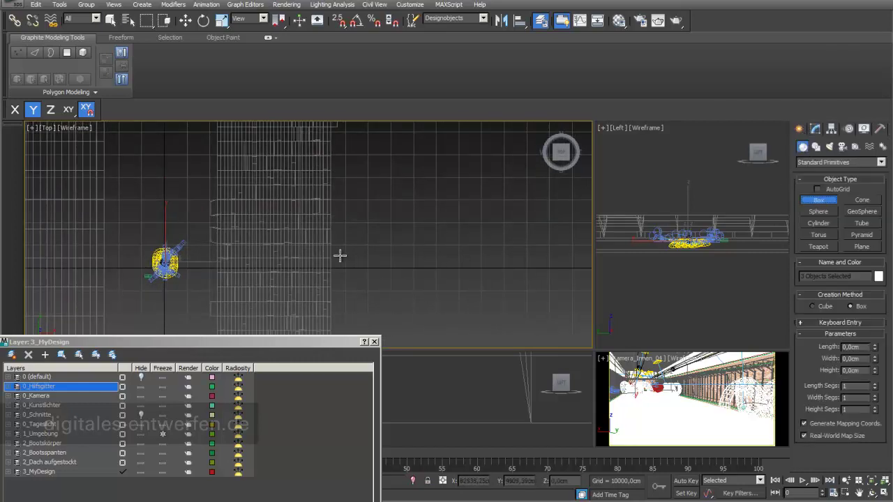
pyautogui.moveTo(336, 257); pyautogui.dragTo(367, 279)
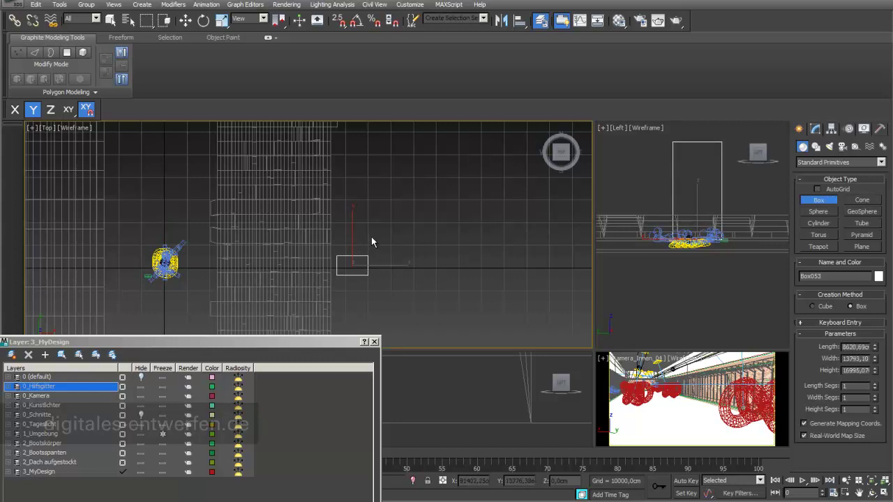
pyautogui.moveTo(657, 219); pyautogui.dragTo(672, 242, button='middle')
pyautogui.scroll(-2, 673, 248)
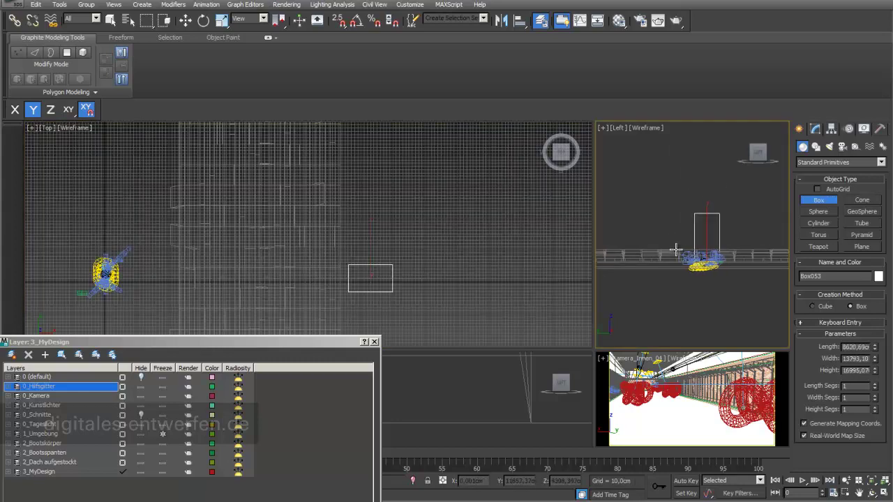
# Show the home grid in the side view, undo the test box, and pan Top toward the helicopter
pyautogui.press('g')
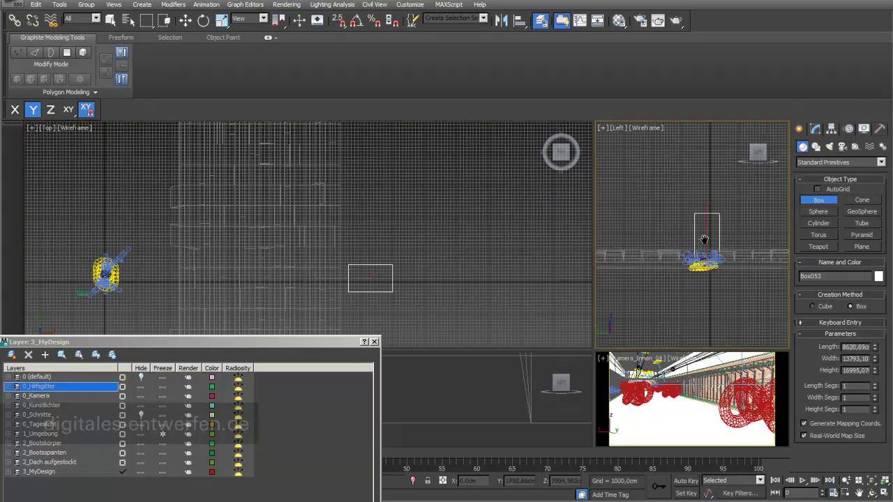
pyautogui.moveTo(704, 240); pyautogui.dragTo(709, 201, button='middle')
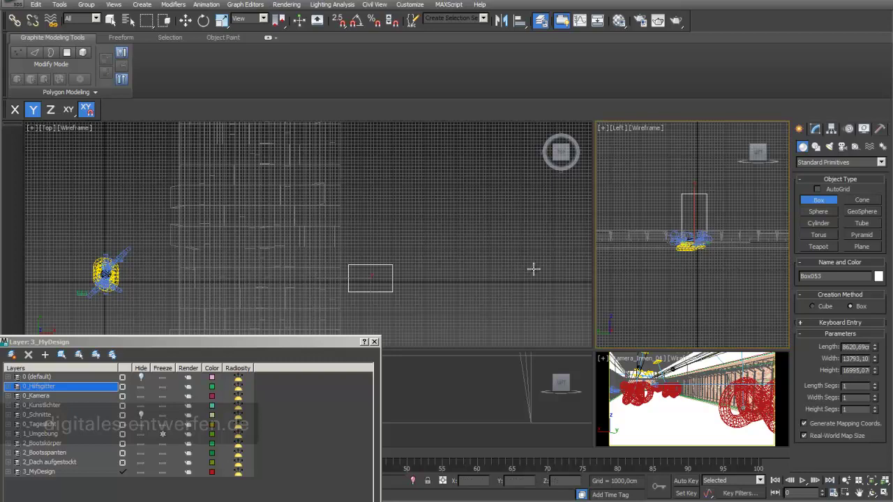
pyautogui.hotkey('ctrl', 'z')
pyautogui.moveTo(106, 305); pyautogui.dragTo(239, 249, button='middle')
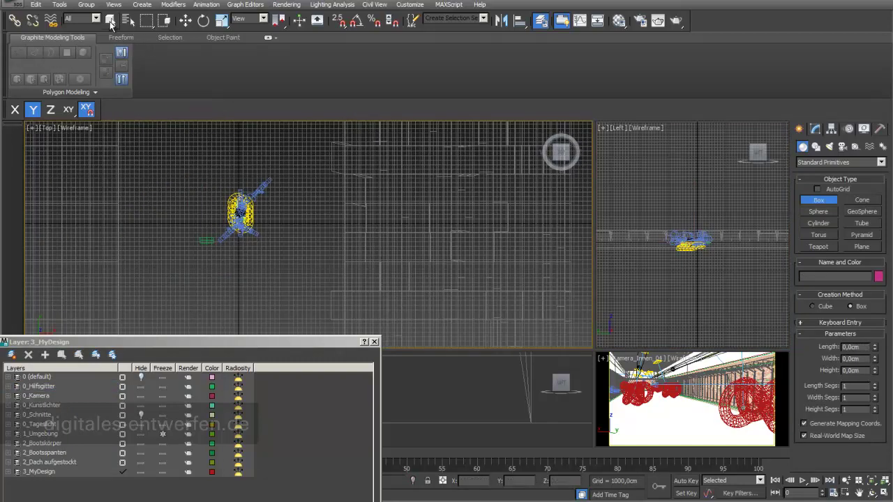
# Select the helicopter parts and small rectangle and frame them with Zoom Extents Selected
pyautogui.click(111, 20)
pyautogui.moveTo(223, 265); pyautogui.dragTo(185, 231)
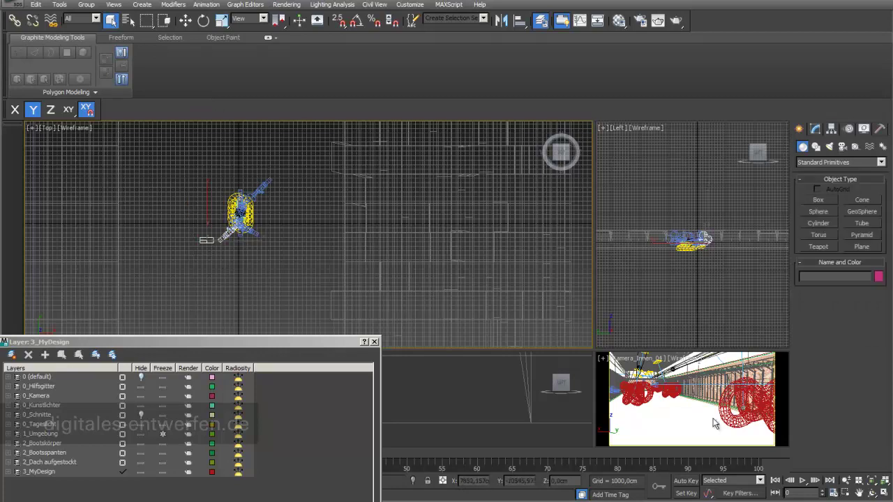
pyautogui.rightClick(684, 241)
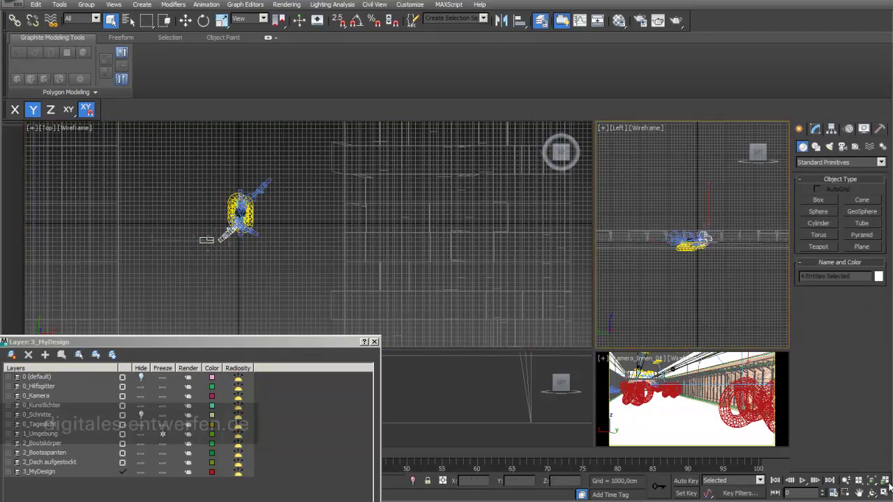
pyautogui.click(889, 488)
pyautogui.moveTo(724, 180)
pyautogui.mouseDown(button='middle')
pyautogui.moveTo(671, 220)
pyautogui.moveTo(693, 272)
pyautogui.mouseUp(button='middle')
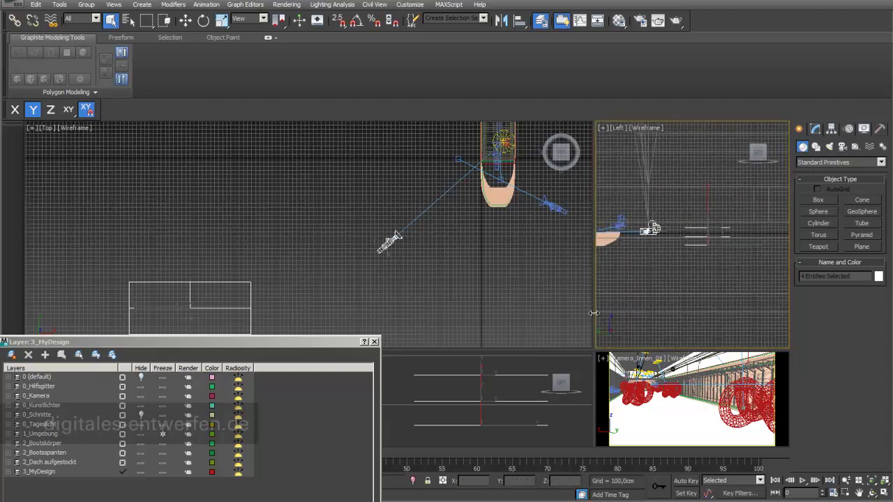
# Widen the side view, zoom in, and select Gitter_Boot_Ebene_0, then Gitter_Boot_Ebene_3
pyautogui.moveTo(596, 310); pyautogui.dragTo(484, 305)
pyautogui.scroll(3, 682, 265)
pyautogui.moveTo(681, 265); pyautogui.dragTo(676, 259, button='middle')
pyautogui.scroll(2, 676, 258)
pyautogui.click(658, 279)
pyautogui.click(814, 129)
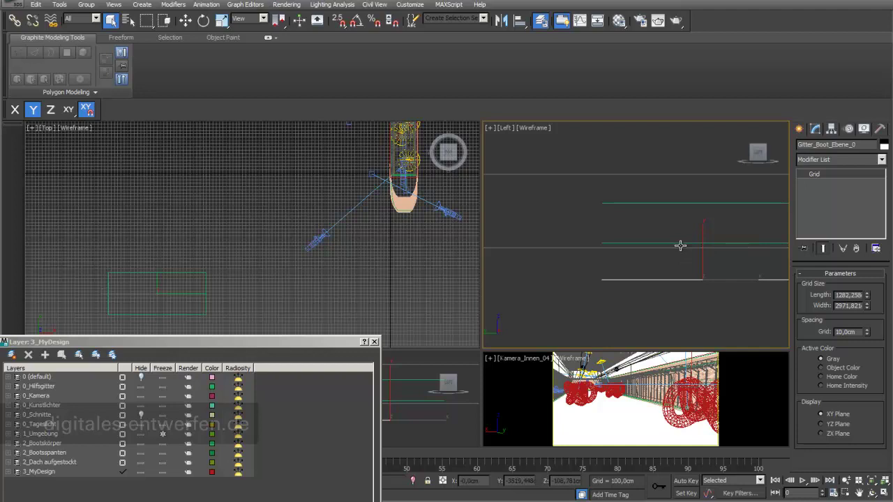
pyautogui.click(690, 203)
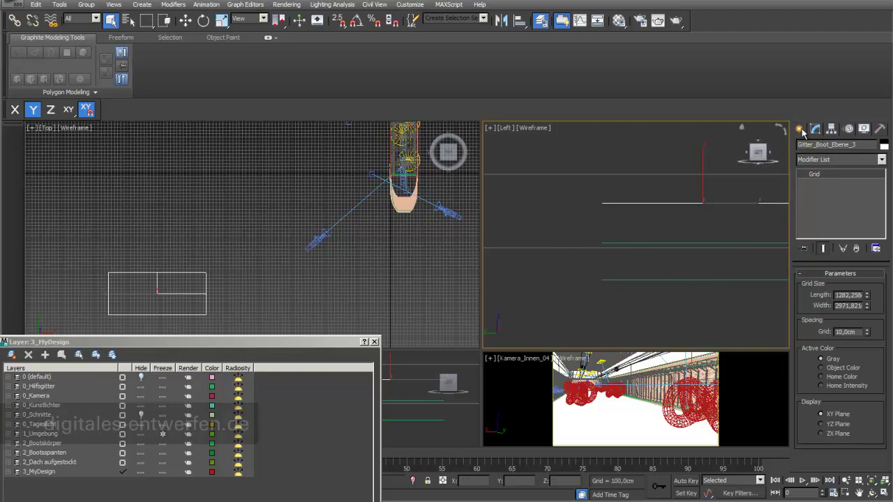
# Make Gitter_Boot_Ebene_3 the active construction grid via Activate Grid
pyautogui.rightClick(732, 203)
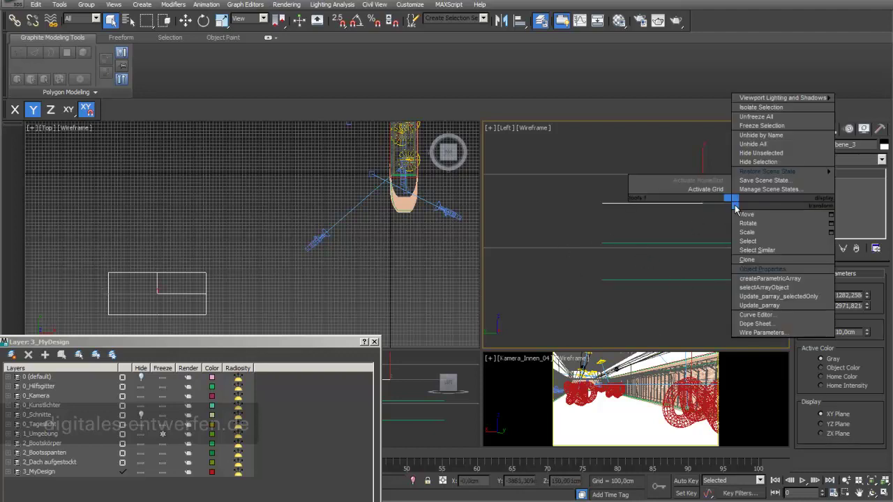
pyautogui.click(705, 189)
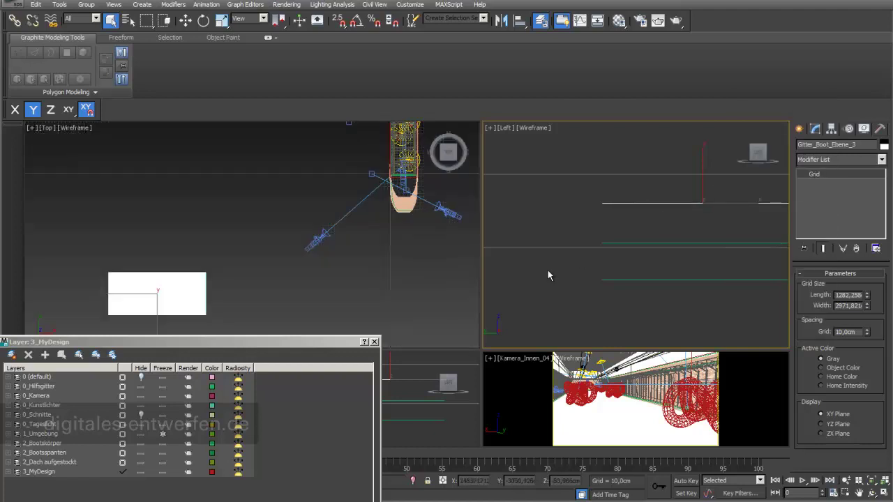
pyautogui.rightClick(317, 299)
pyautogui.scroll(-2, 228, 235)
pyautogui.scroll(-2, 227, 234)
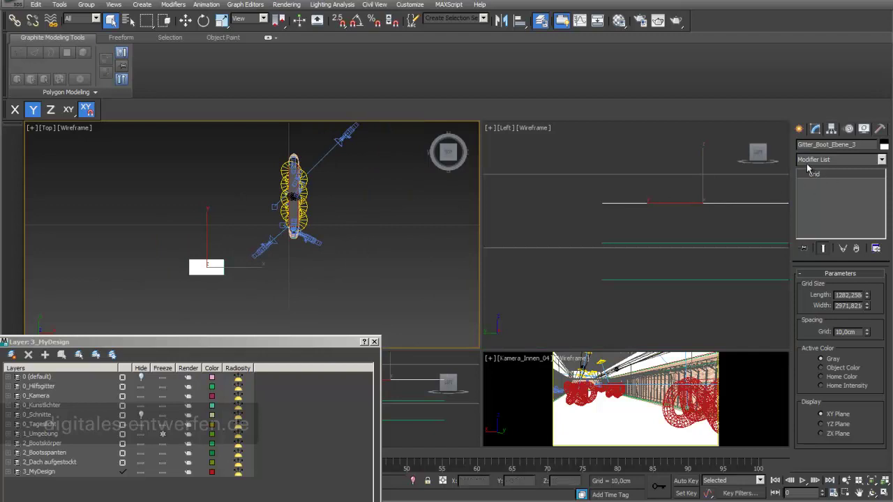
# Create a new box on the active grid in the Top view
pyautogui.click(799, 129)
pyautogui.click(818, 200)
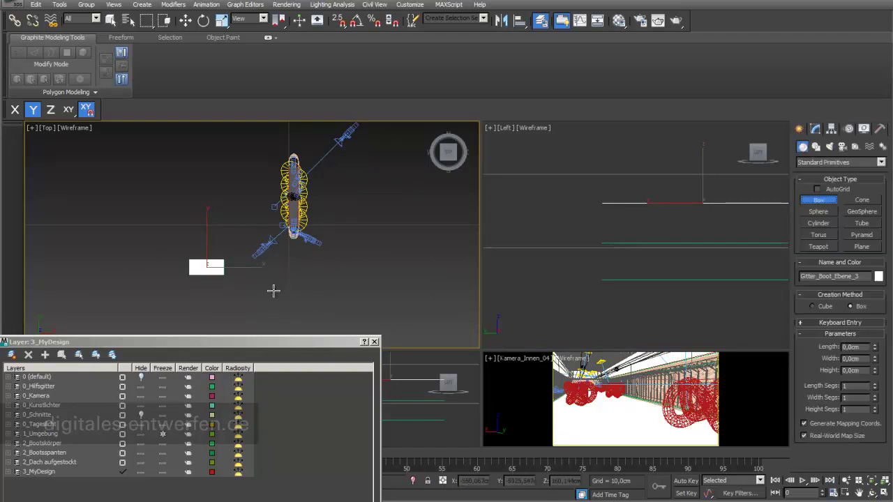
pyautogui.click(325, 199)
pyautogui.moveTo(330, 206); pyautogui.dragTo(347, 214)
pyautogui.click(374, 205)
pyautogui.scroll(-3, 656, 216)
pyautogui.scroll(-3, 637, 245)
# Slide the new box along the boat's length in the side view
pyautogui.moveTo(658, 240); pyautogui.dragTo(708, 231, button='middle')
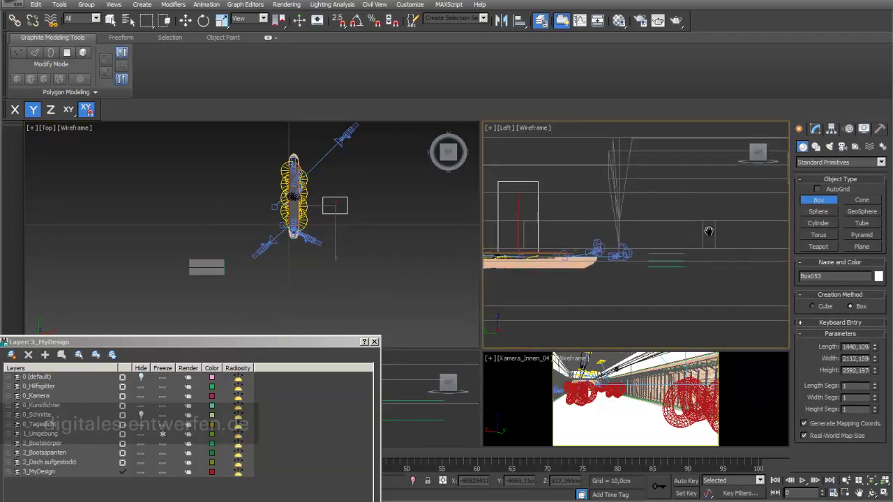
pyautogui.scroll(4, 602, 244)
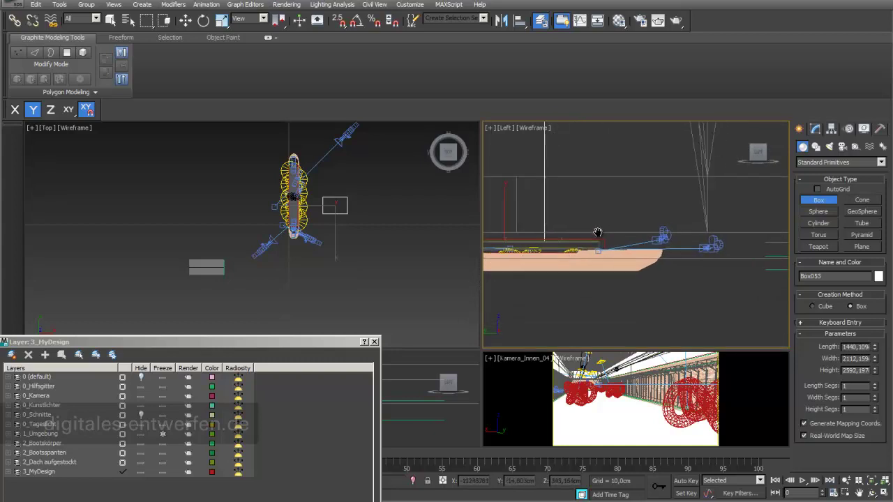
pyautogui.moveTo(597, 233); pyautogui.dragTo(540, 268, button='middle')
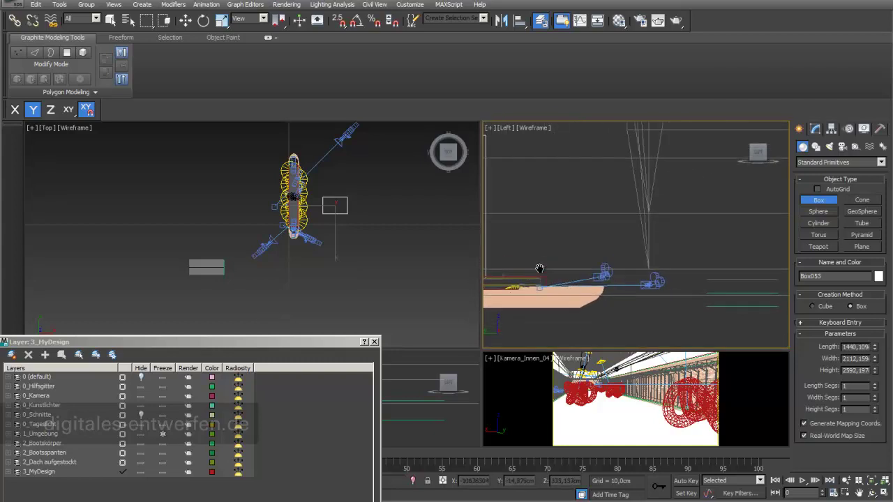
pyautogui.click(186, 20)
pyautogui.moveTo(565, 275); pyautogui.dragTo(639, 253, button='middle')
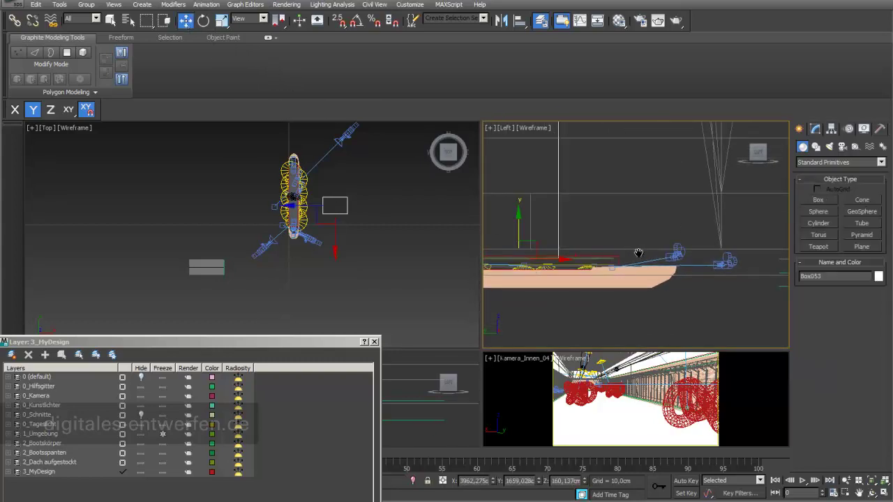
pyautogui.moveTo(552, 262); pyautogui.dragTo(785, 261)
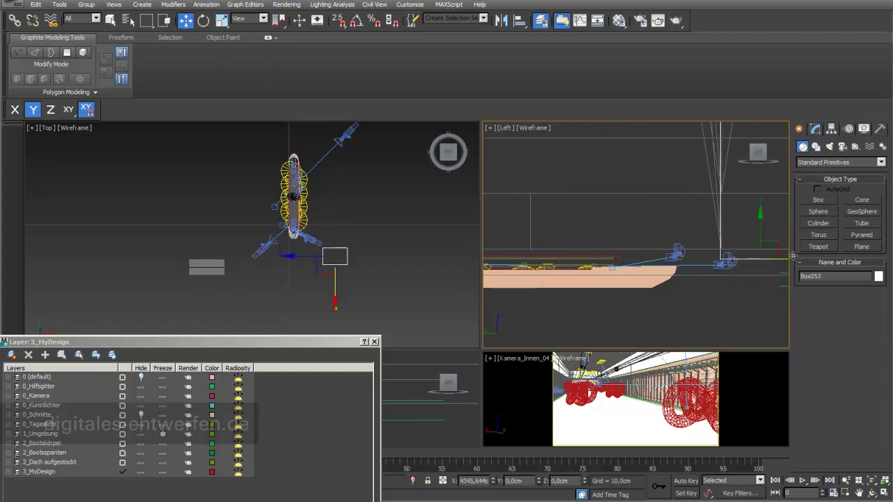
pyautogui.moveTo(708, 259); pyautogui.dragTo(567, 256, button='middle')
pyautogui.scroll(2, 593, 247)
pyautogui.scroll(1, 621, 240)
pyautogui.scroll(1, 642, 234)
# Select the Gitter_Boot_Ebene_3 grid and tilt it about its X axis
pyautogui.click(565, 211)
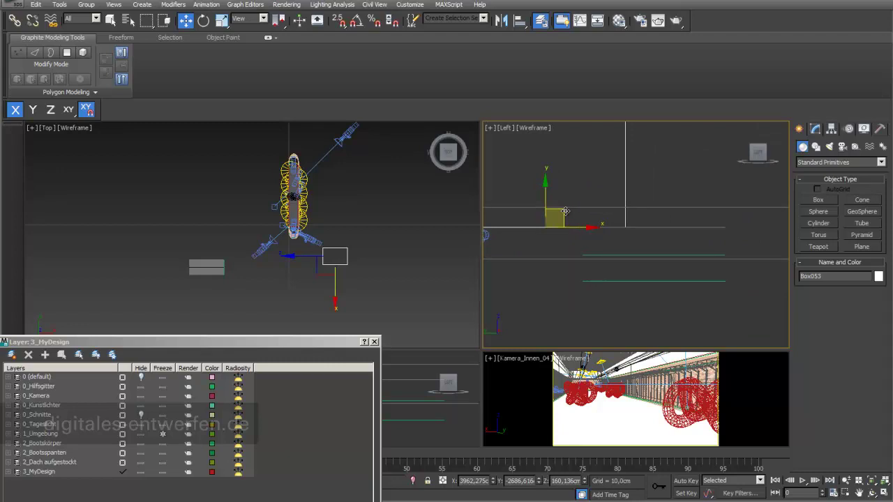
pyautogui.click(593, 241)
pyautogui.click(626, 226)
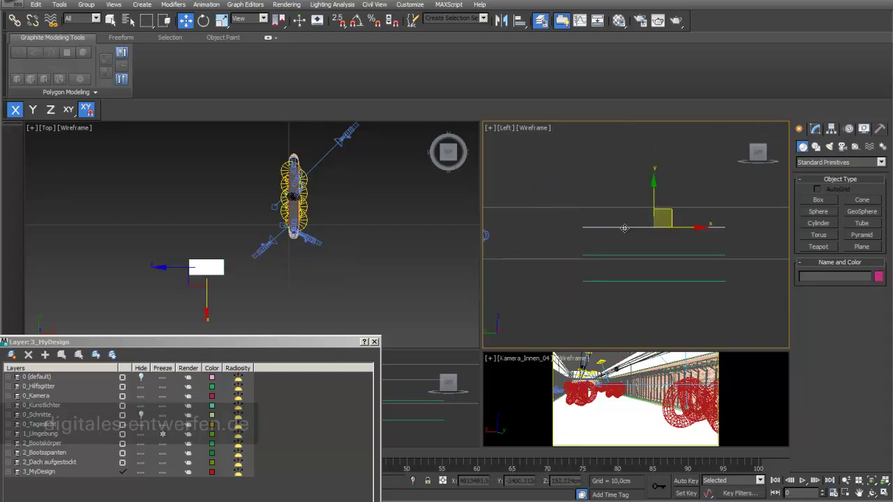
pyautogui.moveTo(758, 153)
pyautogui.click(203, 21)
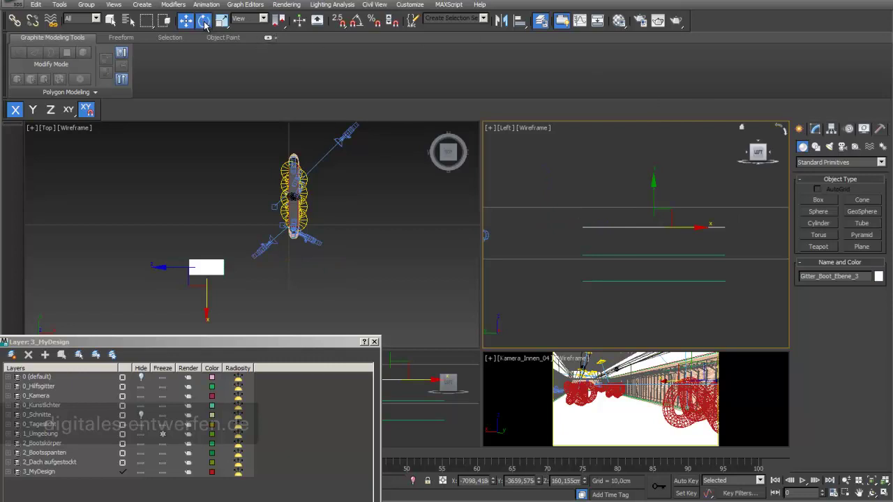
pyautogui.moveTo(691, 216)
pyautogui.mouseDown()
pyautogui.moveTo(669, 224)
pyautogui.moveTo(688, 208)
pyautogui.mouseUp()
# Finish Box053 at about 471 cm tall, orbit the side view, and reselect the tilted grid
pyautogui.click(818, 200)
pyautogui.click(724, 234)
pyautogui.press('e')
pyautogui.keyDown('alt'); pyautogui.moveTo(622, 264); pyautogui.dragTo(647, 257, button='middle'); pyautogui.keyUp('alt')
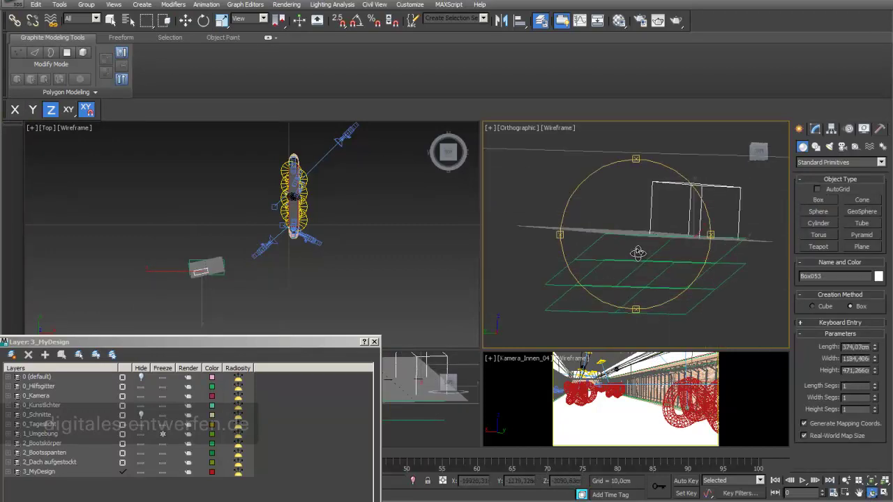
pyautogui.click(186, 20)
pyautogui.click(558, 211)
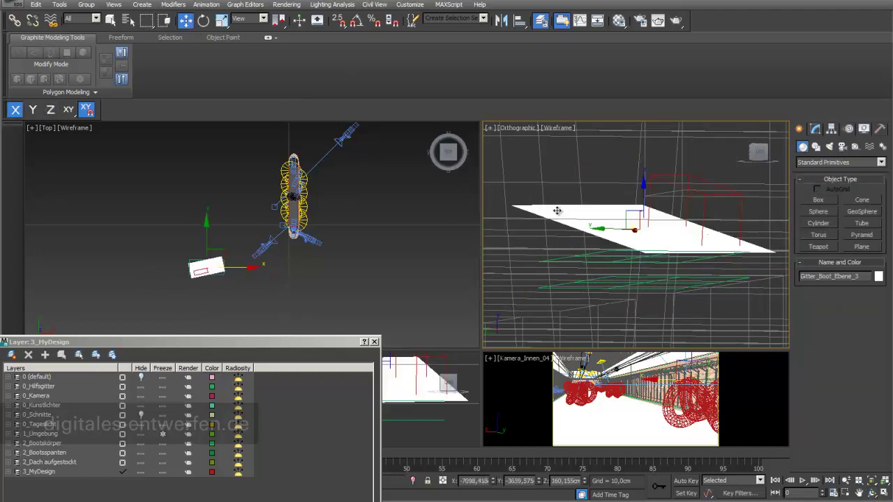
# Return to the home grid and draw the base of another box in the Top view
pyautogui.rightClick(558, 210)
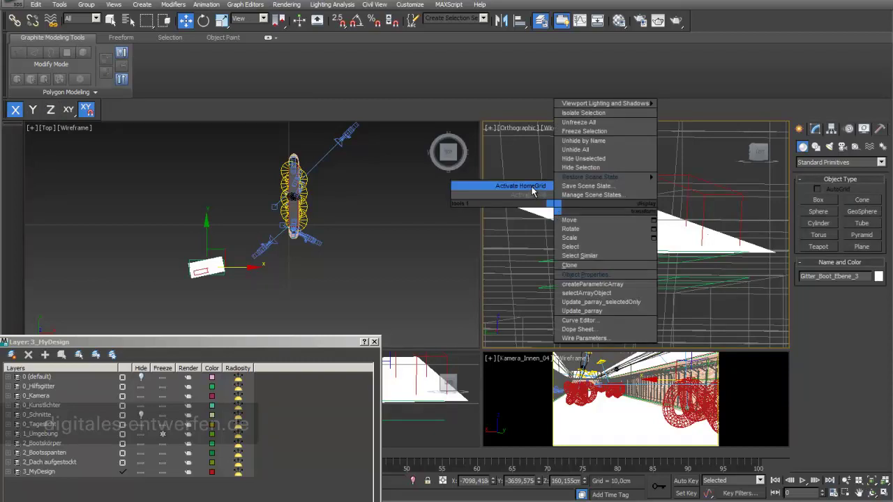
pyautogui.click(533, 187)
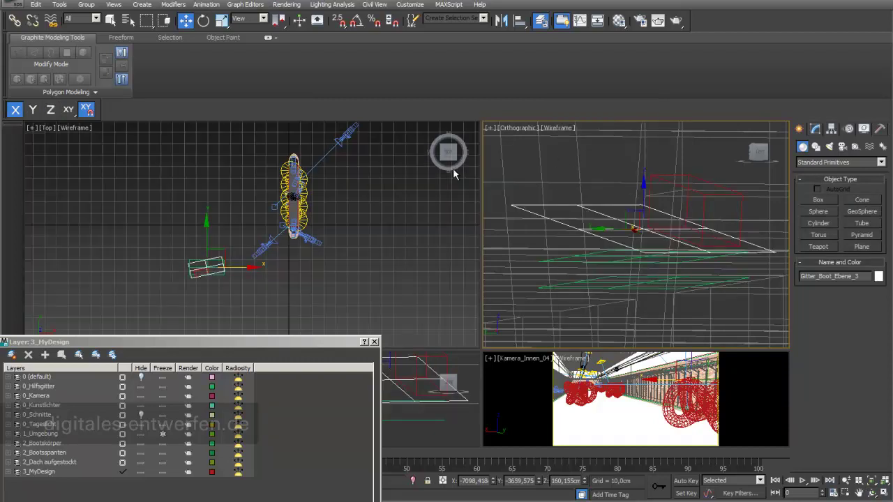
pyautogui.click(818, 199)
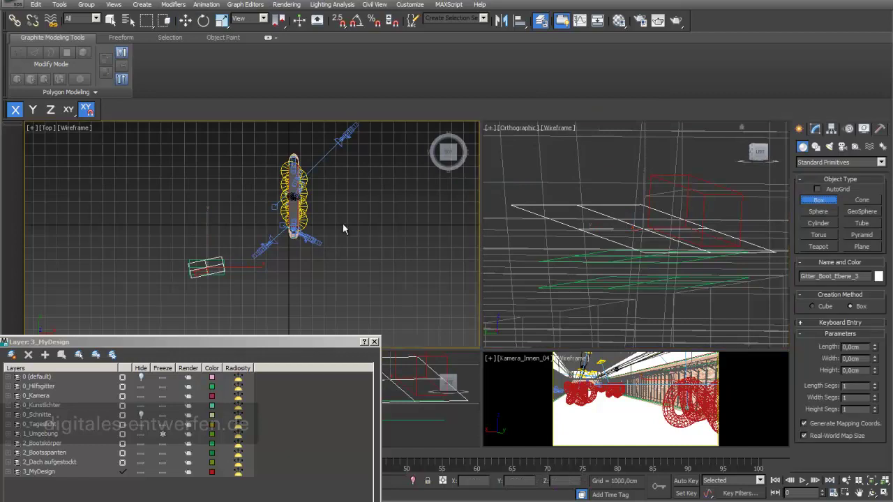
pyautogui.moveTo(343, 224); pyautogui.dragTo(359, 240)
# Zoom and pan the orthographic view toward the boat
pyautogui.scroll(5, 674, 237)
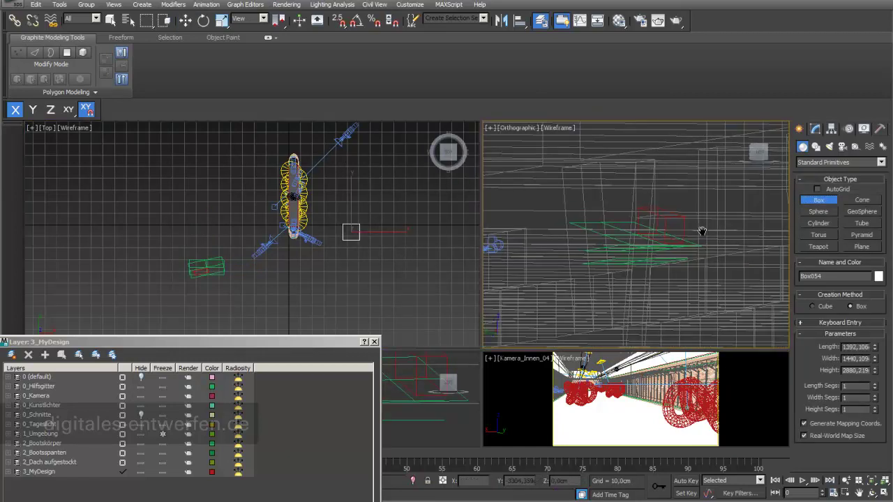
pyautogui.scroll(5, 694, 234)
pyautogui.moveTo(593, 263); pyautogui.dragTo(667, 272, button='middle')
pyautogui.scroll(3, 668, 272)
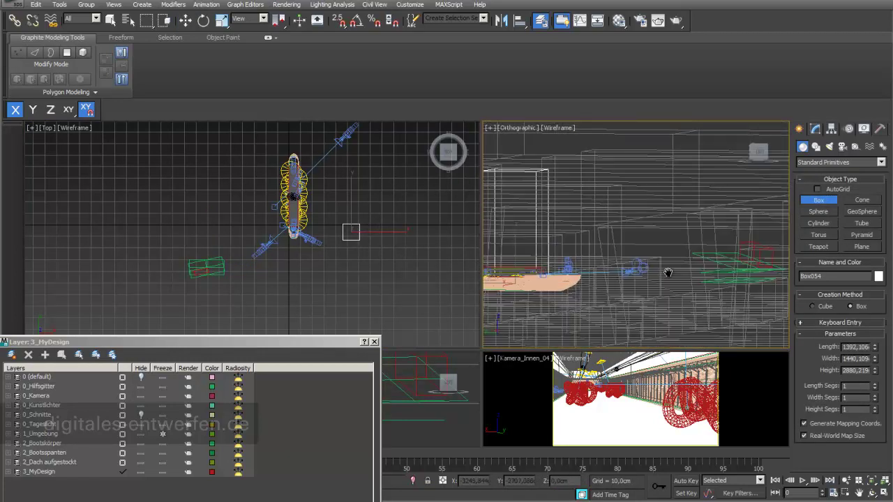
pyautogui.moveTo(577, 269); pyautogui.dragTo(702, 250, button='middle')
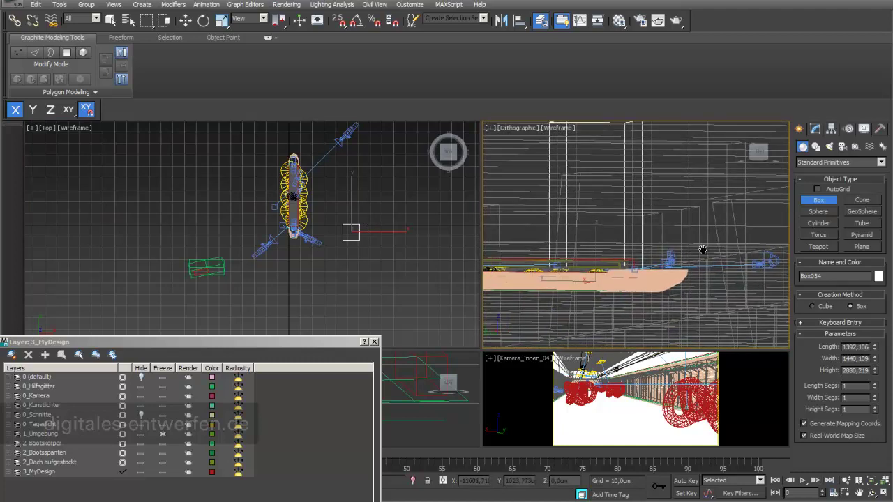
# Switch that view to Front and zoom in on the tilted Gitter_Boot_Ebene_3 grid
pyautogui.press('f')
pyautogui.moveTo(687, 196); pyautogui.dragTo(678, 217, button='middle')
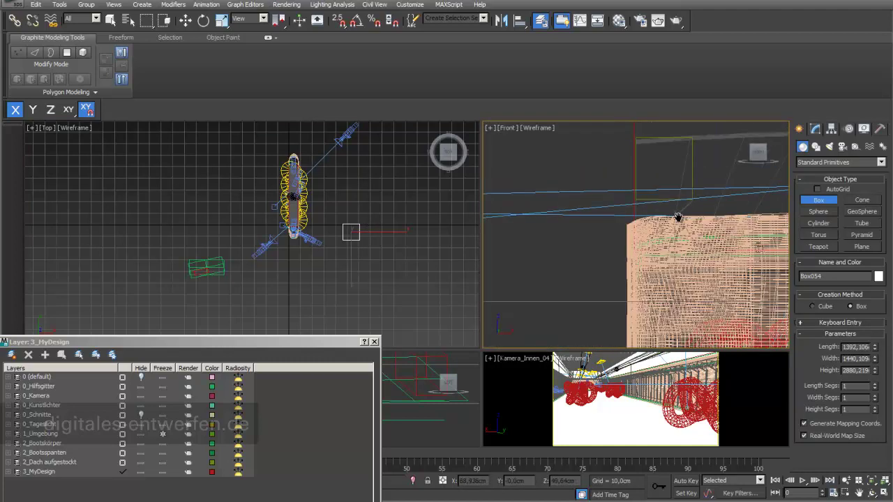
pyautogui.scroll(-2, 723, 230)
pyautogui.scroll(-2, 579, 233)
pyautogui.scroll(-2, 614, 251)
pyautogui.scroll(-1, 616, 241)
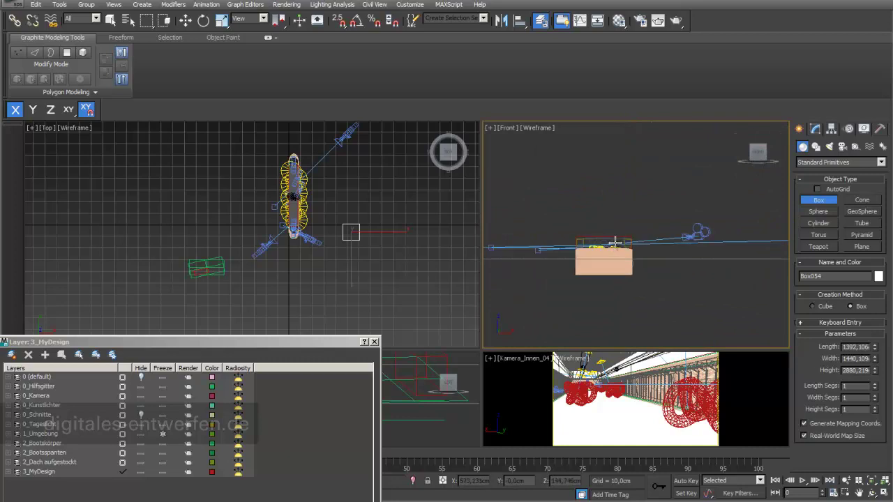
pyautogui.scroll(3, 702, 261)
pyautogui.moveTo(702, 261); pyautogui.dragTo(520, 272, button='middle')
pyautogui.scroll(2, 521, 273)
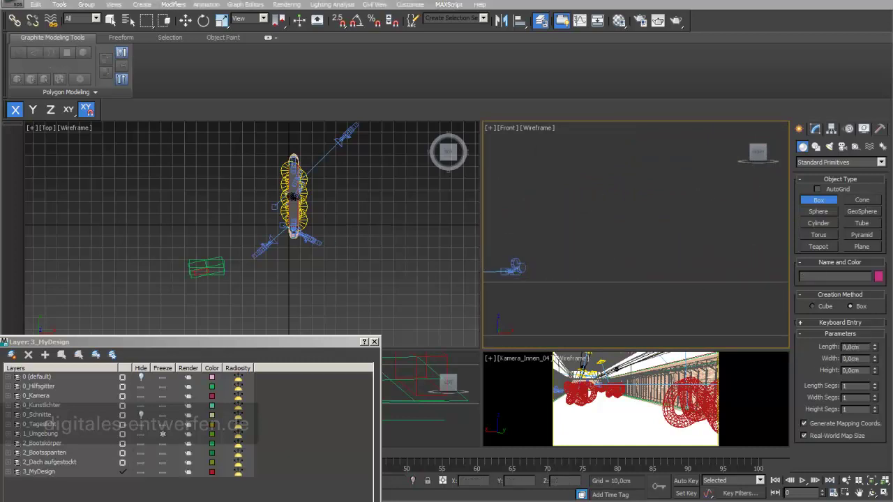
pyautogui.moveTo(650, 277)
pyautogui.mouseDown(button='middle')
pyautogui.moveTo(642, 237)
pyautogui.moveTo(611, 284)
pyautogui.mouseUp(button='middle')
pyautogui.scroll(2, 642, 237)
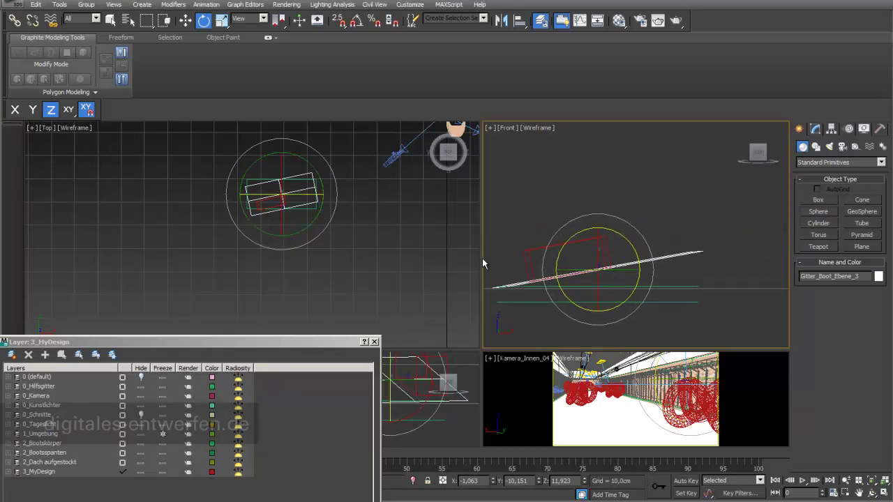
# In Rotate Transform Type-In, enter 0 for Absolute X, Y and Z, then return to selection
pyautogui.rightClick(206, 24)
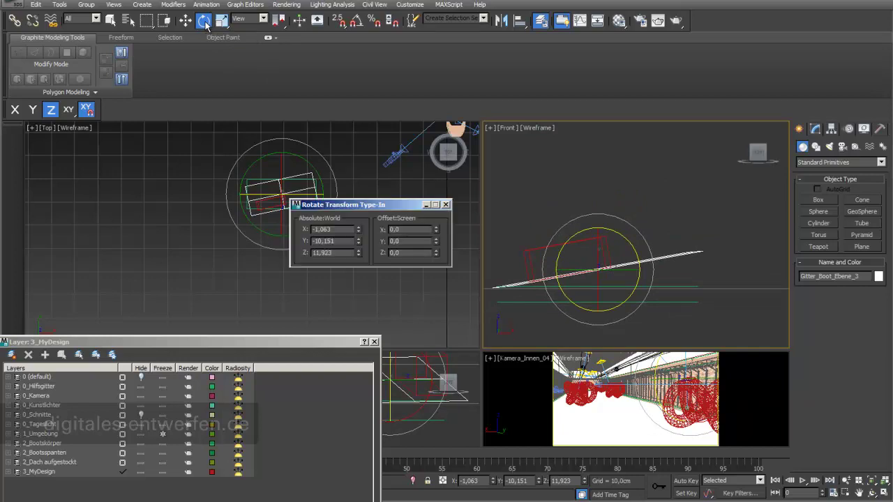
pyautogui.moveTo(343, 209); pyautogui.dragTo(369, 195)
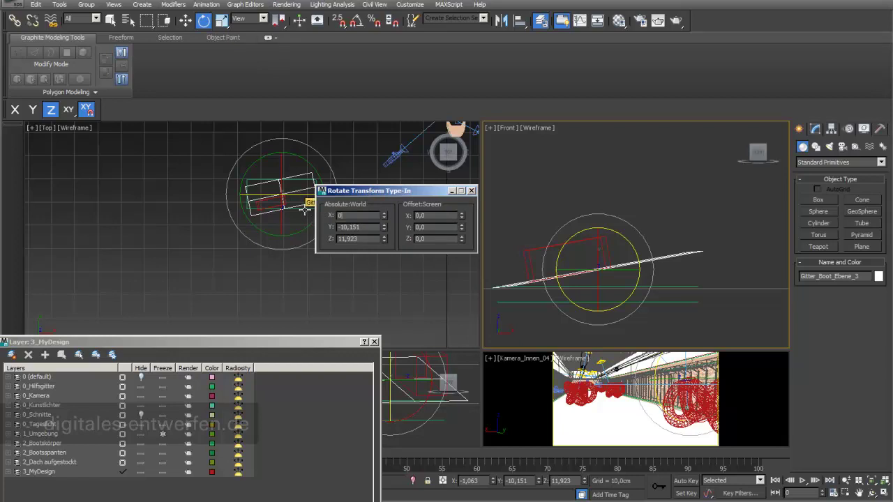
pyautogui.press('Return')
pyautogui.click(362, 227)
pyautogui.write('0')
pyautogui.press('Return')
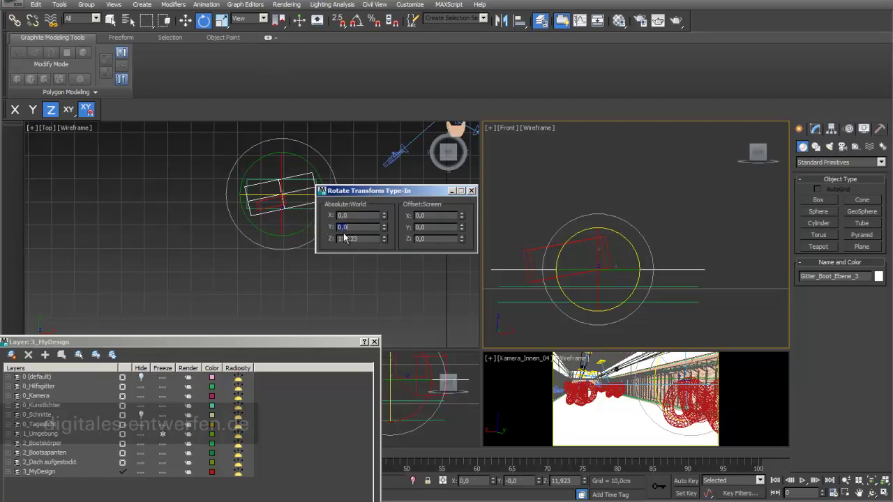
pyautogui.doubleClick(372, 239)
pyautogui.write('0')
pyautogui.press('Return')
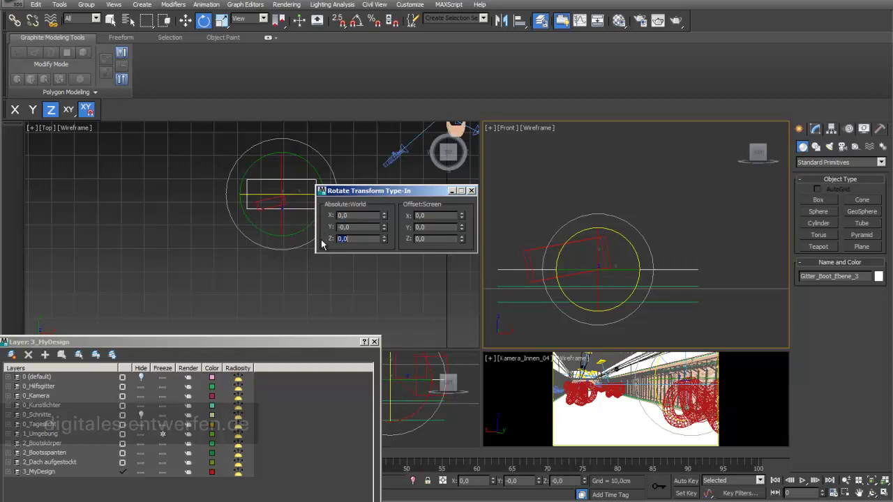
pyautogui.moveTo(400, 199)
pyautogui.mouseDown()
pyautogui.moveTo(265, 274)
pyautogui.moveTo(259, 267)
pyautogui.mouseUp()
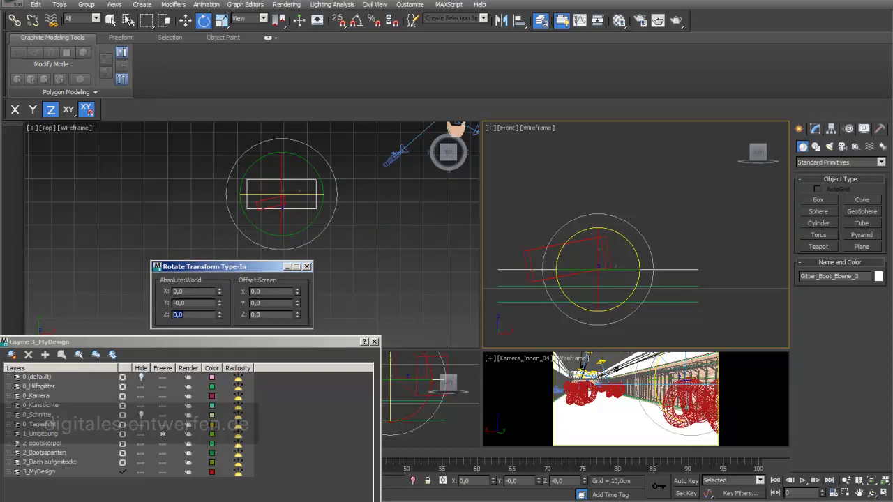
pyautogui.press('q')
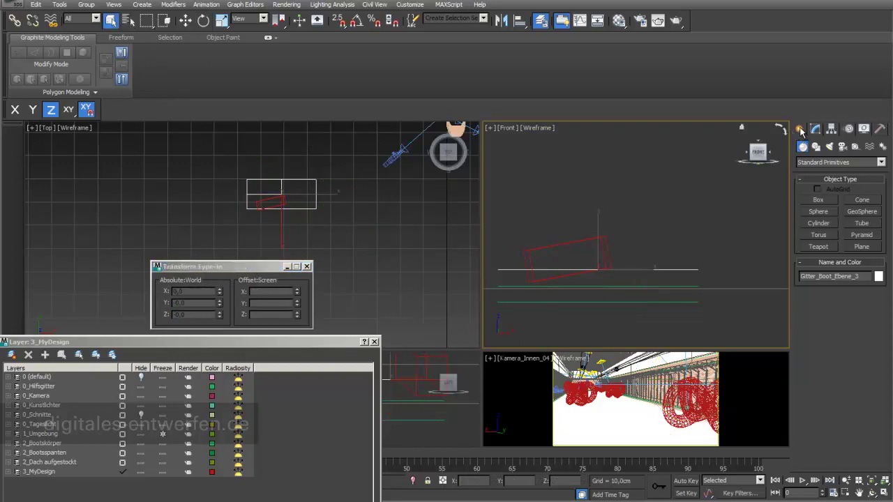
# Draw grid helper GridTest (1752,133 × 2472,188, 10 cm spacing) in Top and activate it
pyautogui.click(856, 146)
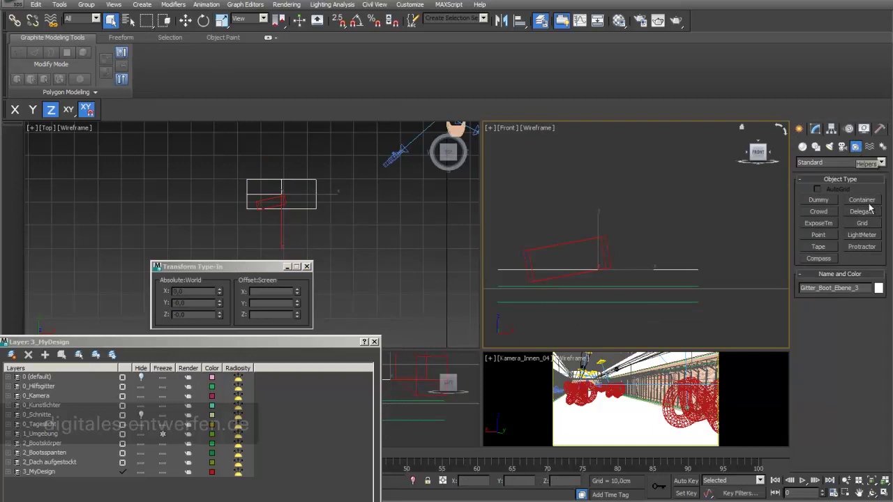
pyautogui.click(865, 225)
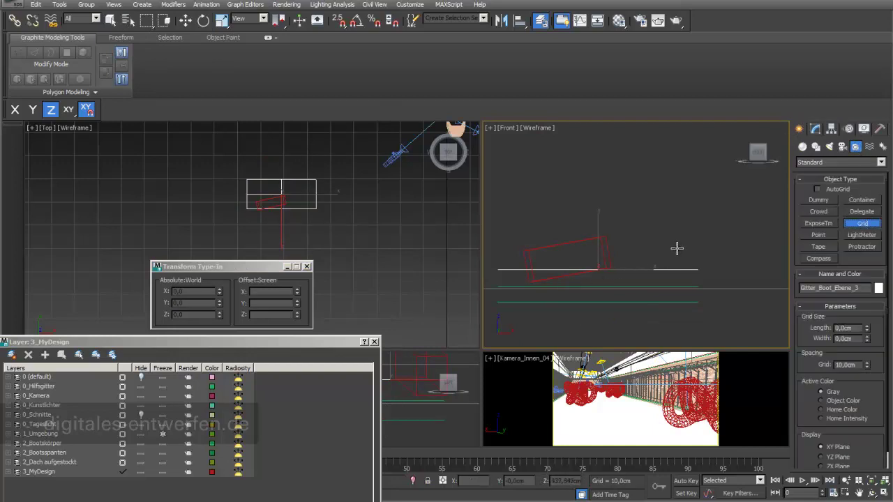
pyautogui.moveTo(411, 208); pyautogui.dragTo(354, 220, button='middle')
pyautogui.moveTo(348, 210); pyautogui.dragTo(405, 250)
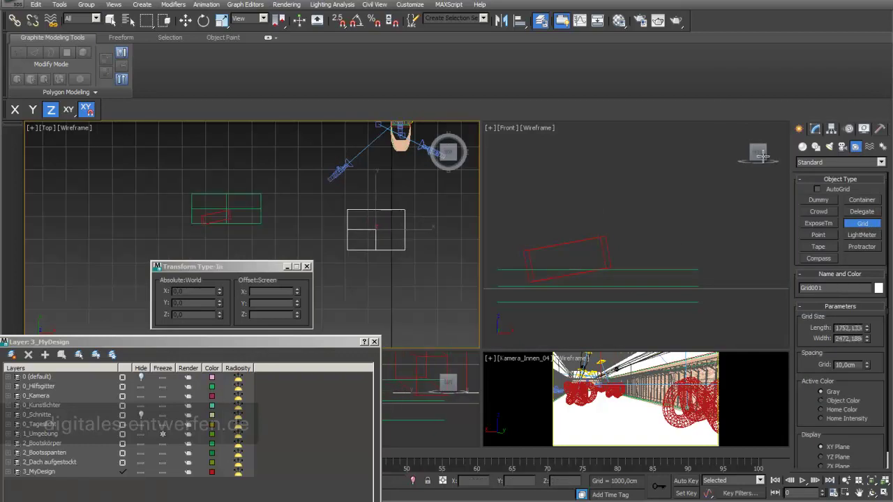
pyautogui.click(816, 130)
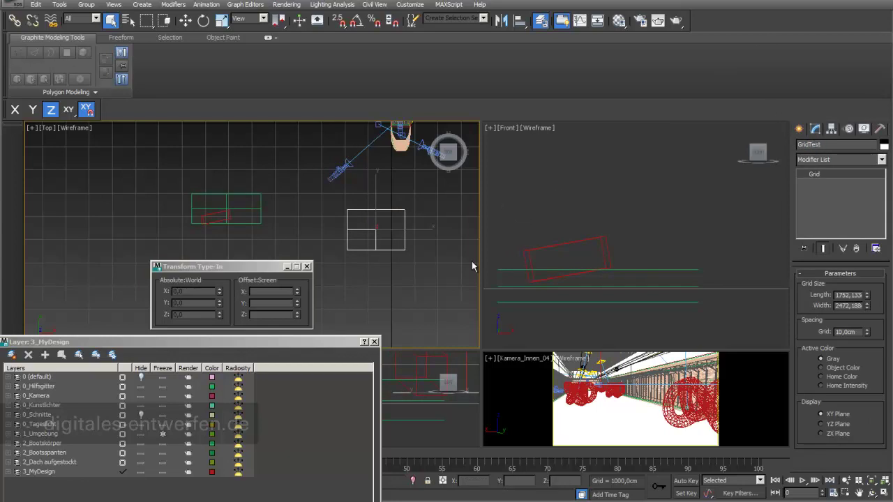
pyautogui.rightClick(398, 246)
pyautogui.click(376, 234)
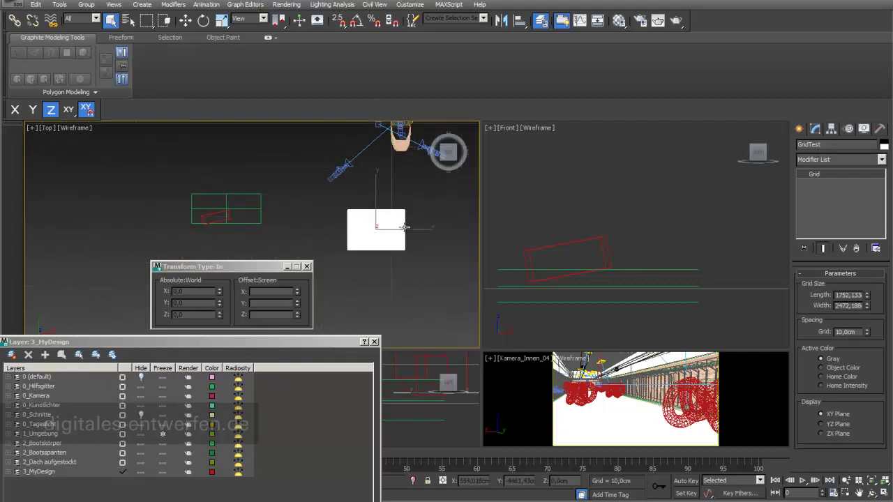
# Switch back to the home grid and close the Layer Manager window
pyautogui.rightClick(370, 235)
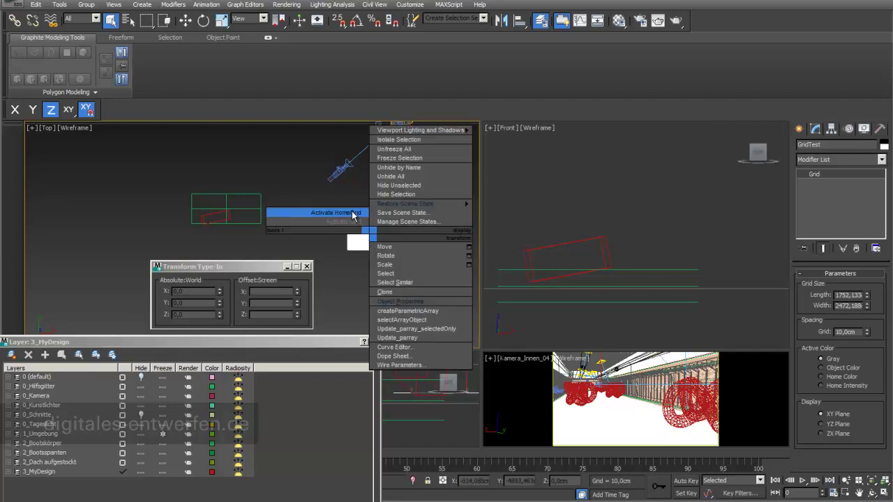
pyautogui.click(351, 212)
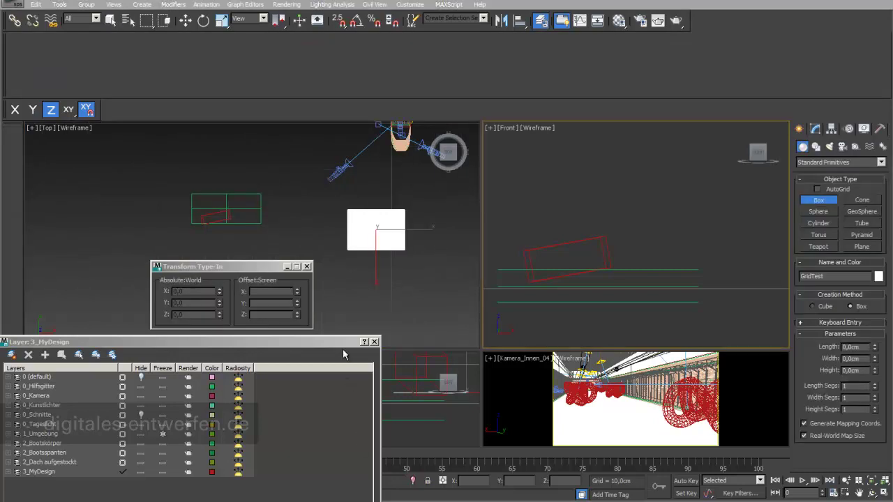
pyautogui.moveTo(342, 345); pyautogui.dragTo(338, 429)
pyautogui.click(371, 426)
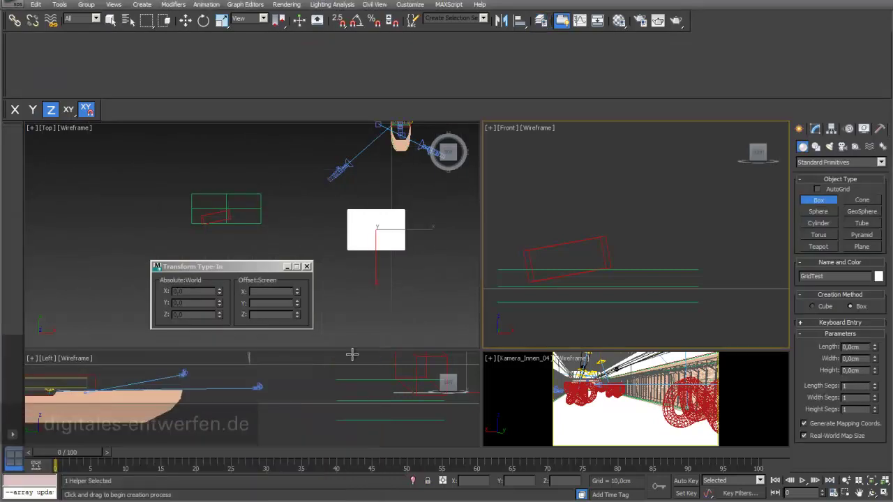
pyautogui.click(362, 245)
pyautogui.rightClick(363, 245)
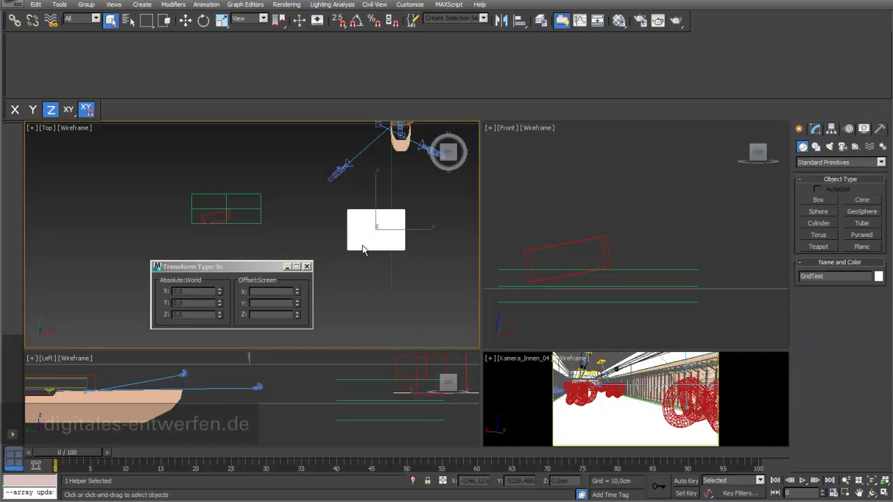
pyautogui.rightClick(362, 244)
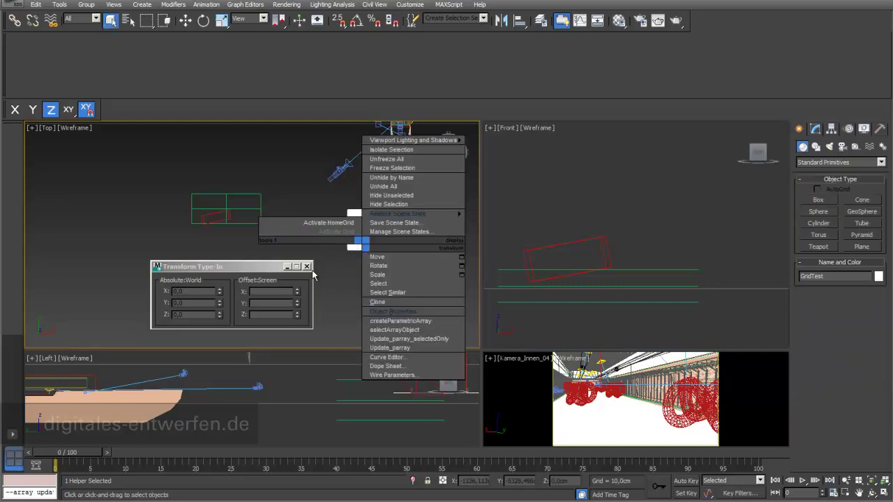
pyautogui.click(351, 271)
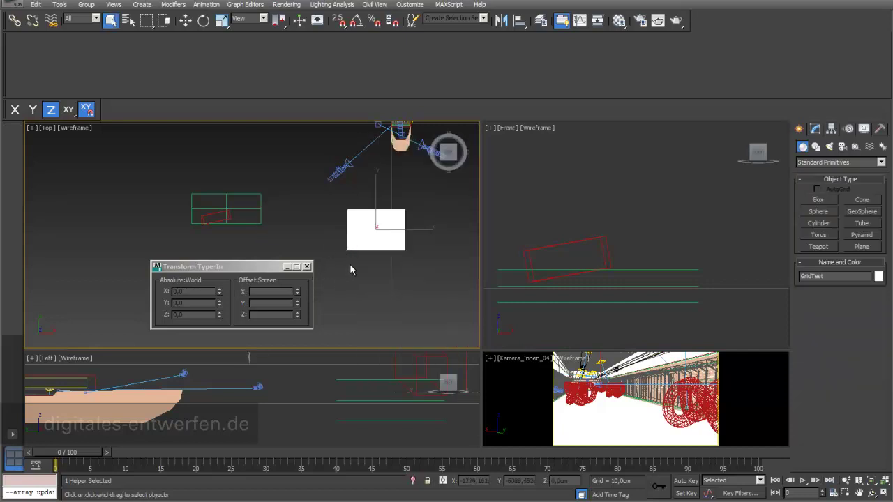
# Create Box054 (696,053 × 768,058 × 1008,076 cm) over the boat and Zoom Extents All
pyautogui.click(818, 200)
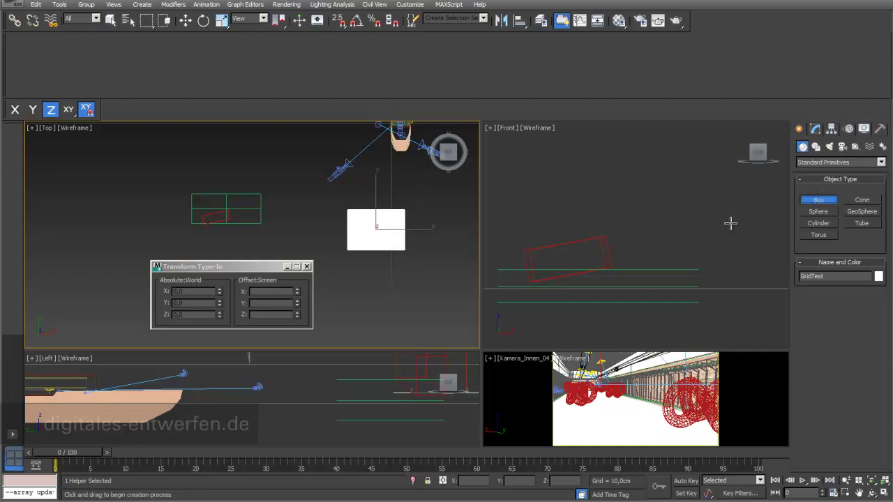
pyautogui.moveTo(391, 203); pyautogui.dragTo(409, 219)
pyautogui.click(407, 201)
pyautogui.click(573, 207)
pyautogui.click(886, 483)
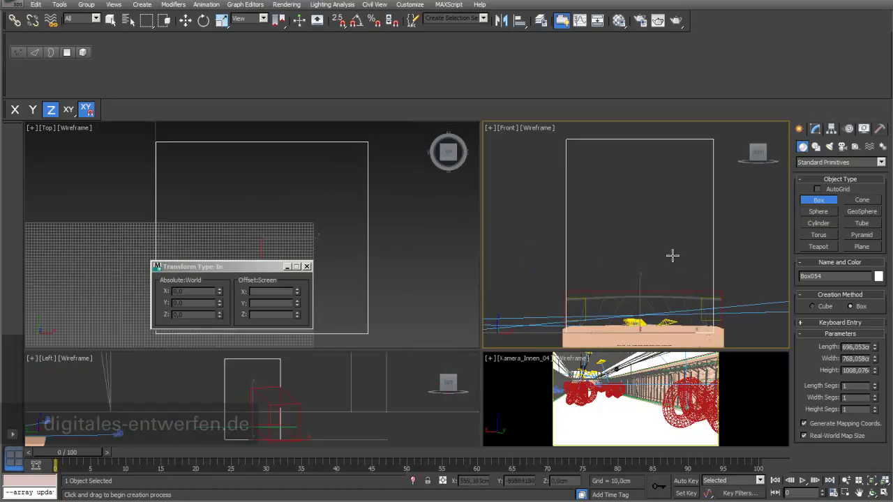
pyautogui.scroll(-2, 666, 252)
pyautogui.scroll(-4, 424, 243)
pyautogui.scroll(-2, 402, 244)
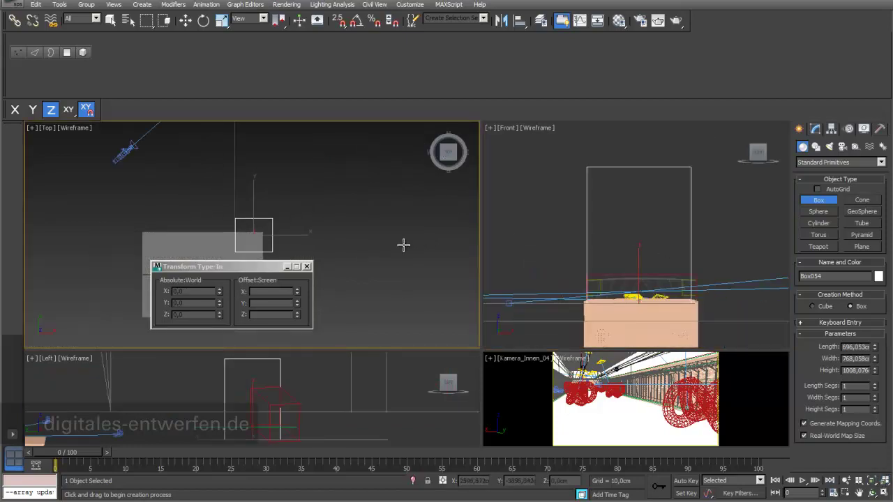
pyautogui.rightClick(587, 199)
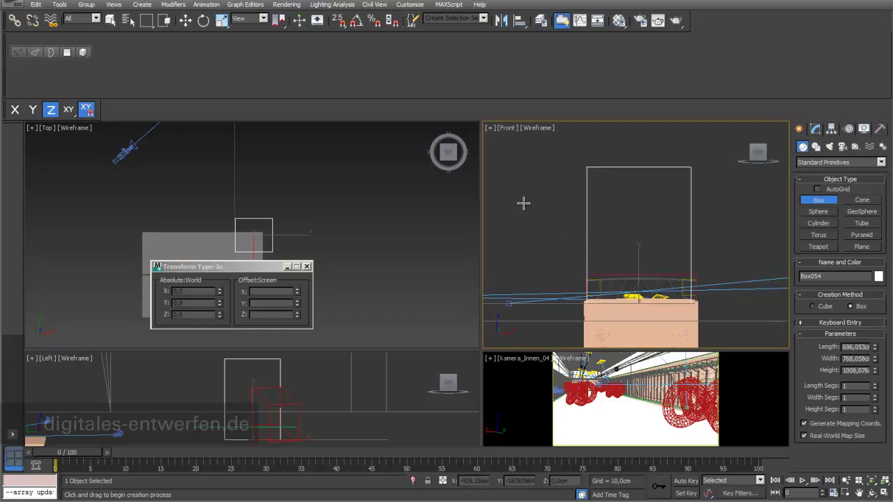
# Reactivate GridTest as the construction grid from its right-click menu in the Top view
pyautogui.moveTo(275, 267); pyautogui.dragTo(265, 364)
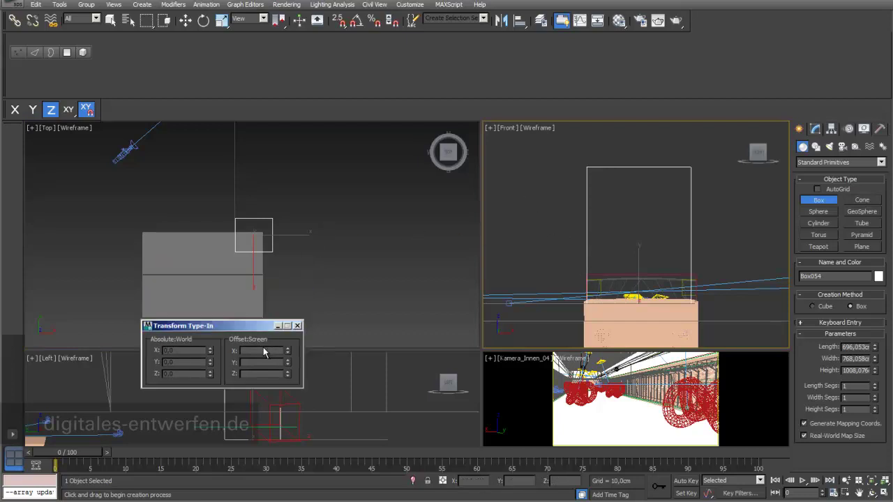
pyautogui.click(186, 20)
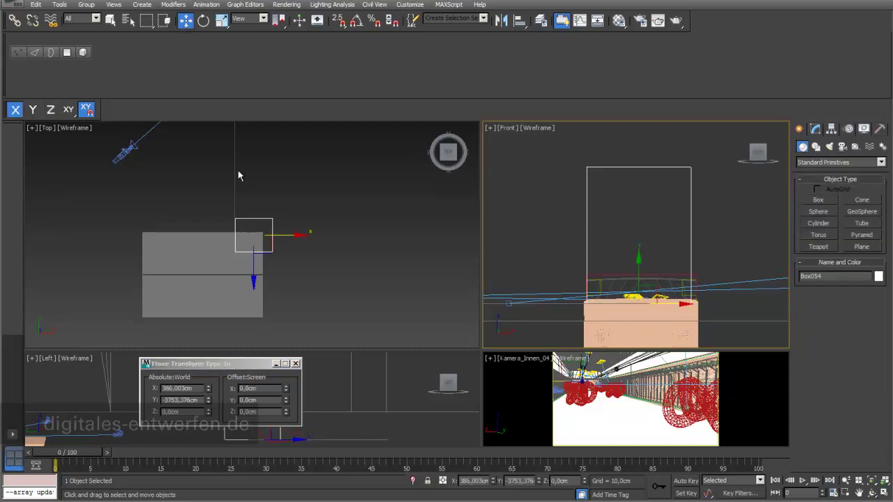
pyautogui.click(265, 250)
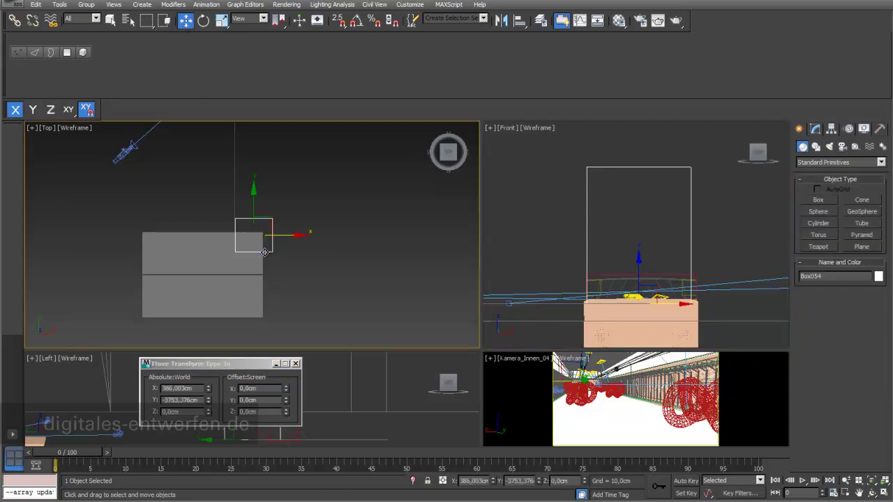
pyautogui.rightClick(265, 252)
pyautogui.click(206, 298)
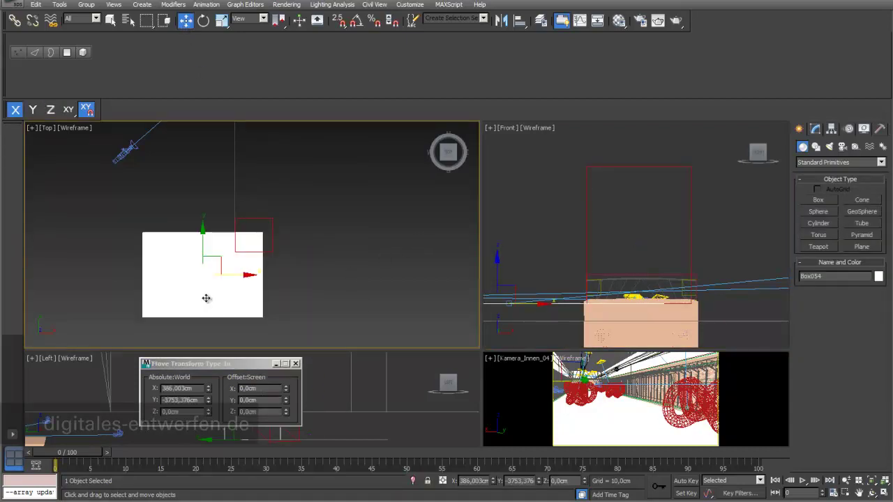
pyautogui.rightClick(206, 299)
pyautogui.click(188, 283)
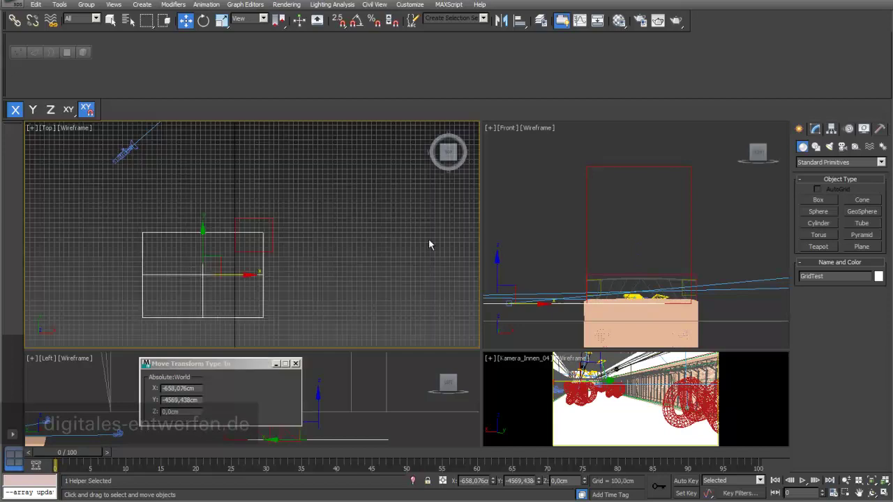
# Start a box in the Front view, right-click to end creation, and return to selecting
pyautogui.click(819, 202)
pyautogui.click(521, 208)
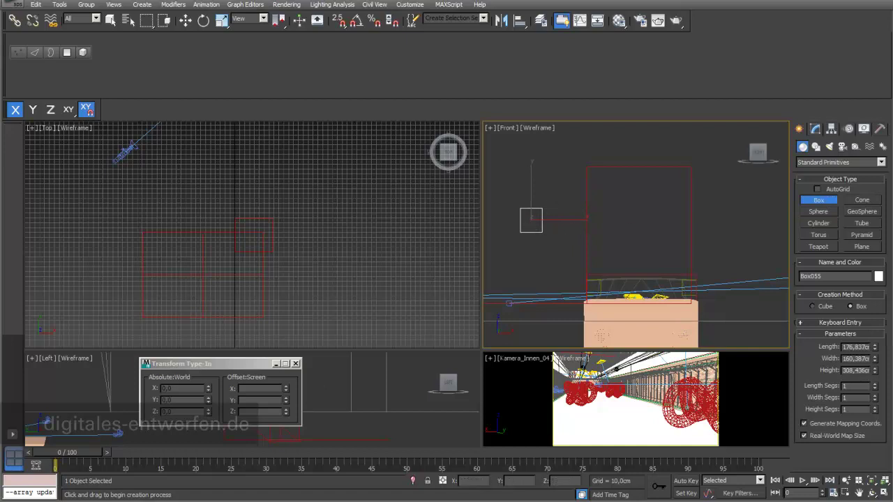
pyautogui.rightClick(570, 231)
pyautogui.scroll(3, 244, 297)
pyautogui.click(110, 19)
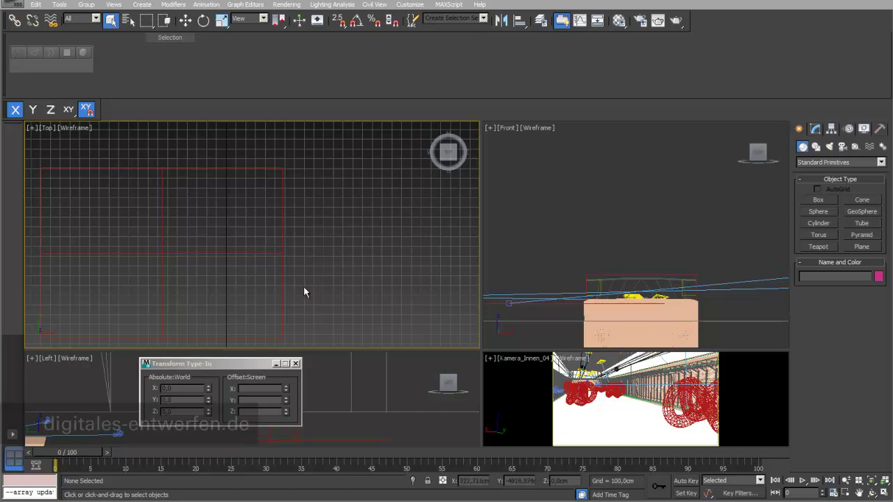
# Enlarge the camera view, select Torus Knot004, and isolate it
pyautogui.moveTo(352, 274); pyautogui.dragTo(303, 207, button='middle')
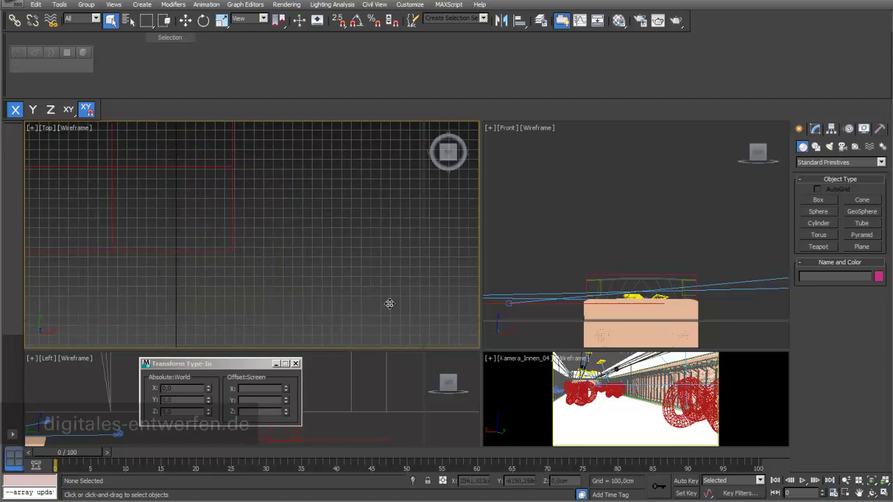
pyautogui.moveTo(479, 349); pyautogui.dragTo(308, 266)
pyautogui.click(618, 393)
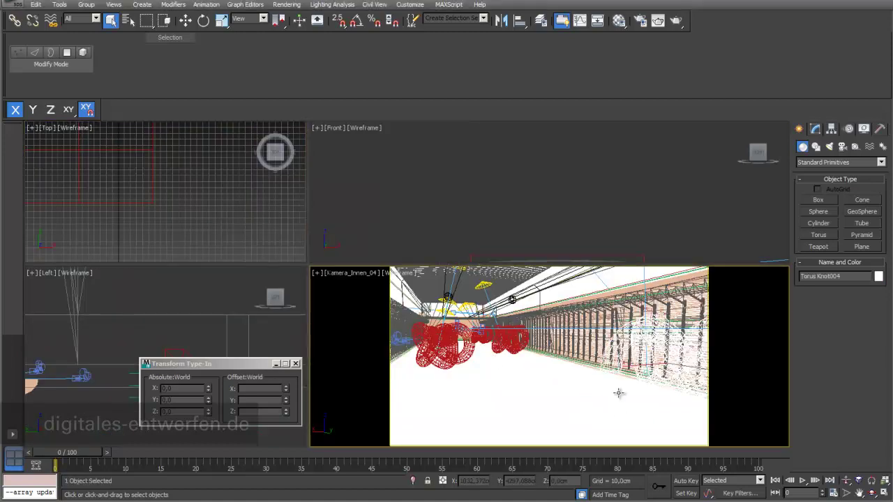
pyautogui.click(414, 481)
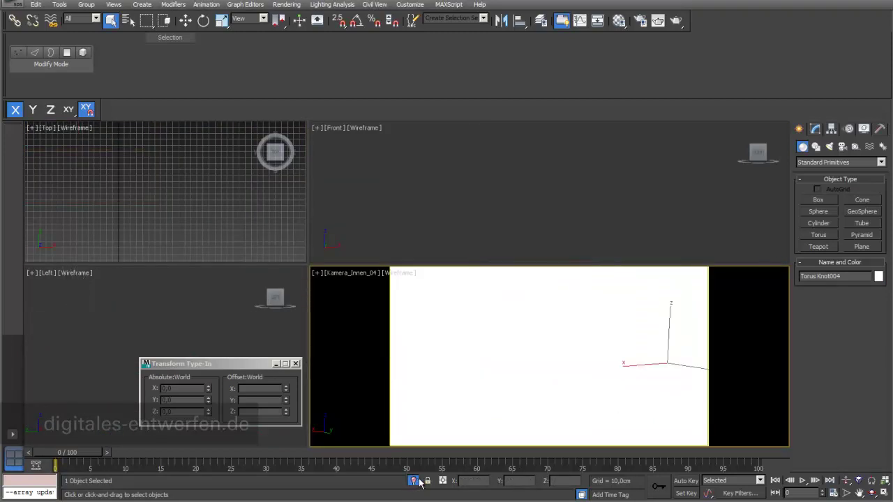
# Frame the knot with Zoom Extents All and maximize the Front view with Alt+W
pyautogui.click(399, 273)
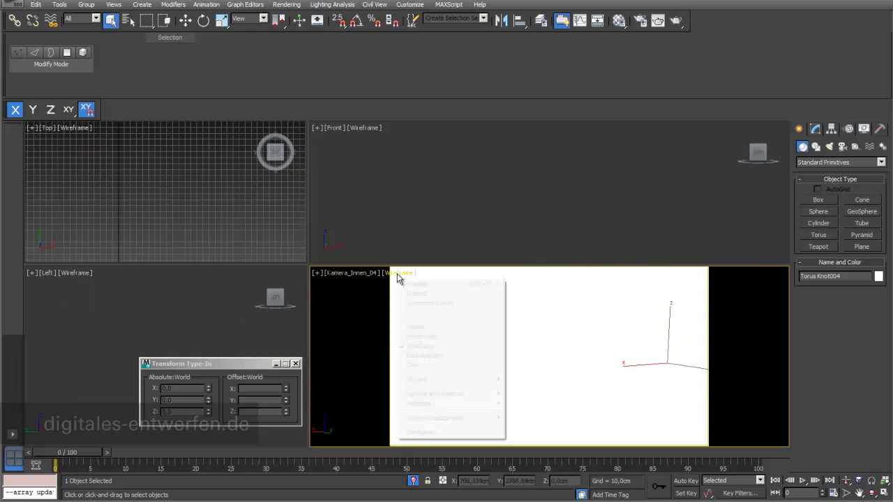
pyautogui.click(420, 224)
pyautogui.click(880, 481)
pyautogui.moveTo(680, 169); pyautogui.dragTo(608, 153, button='middle')
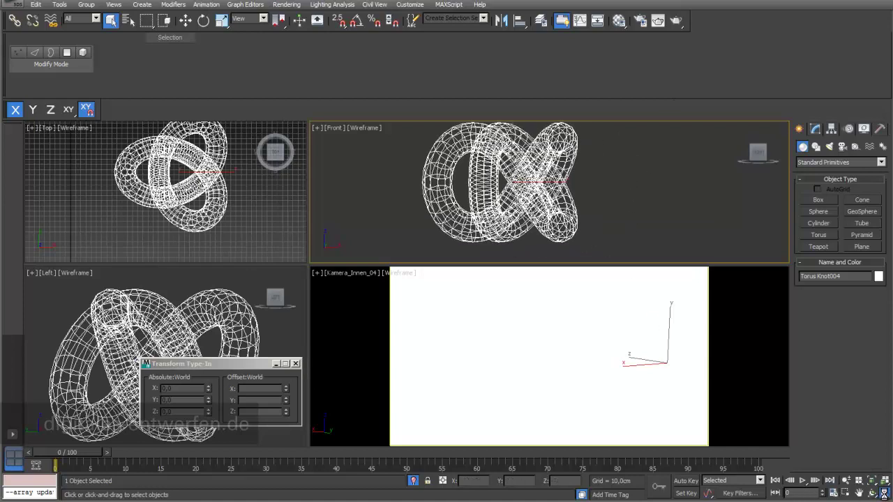
pyautogui.hotkey('alt', 'w')
pyautogui.moveTo(478, 333); pyautogui.dragTo(565, 314, button='middle')
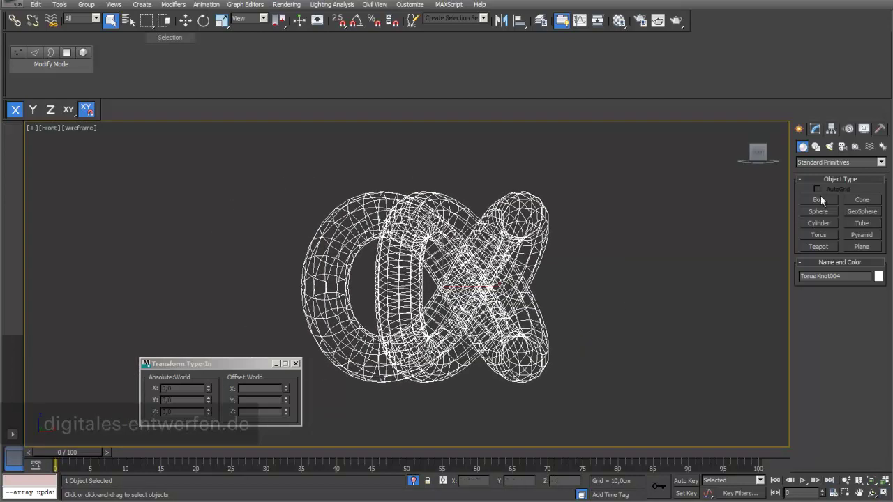
# With AutoGrid spheres and a shaded-with-edges view, drag five spheres of growing size onto the knot's loops
pyautogui.click(825, 211)
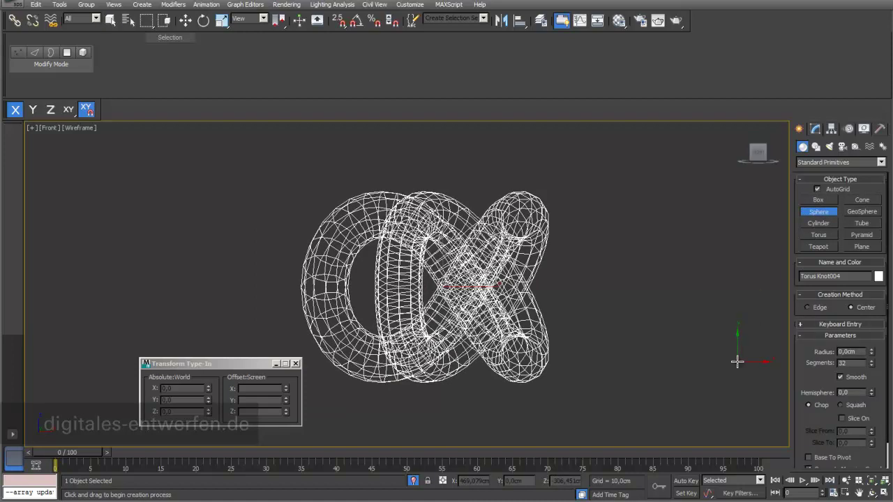
pyautogui.press('F3')
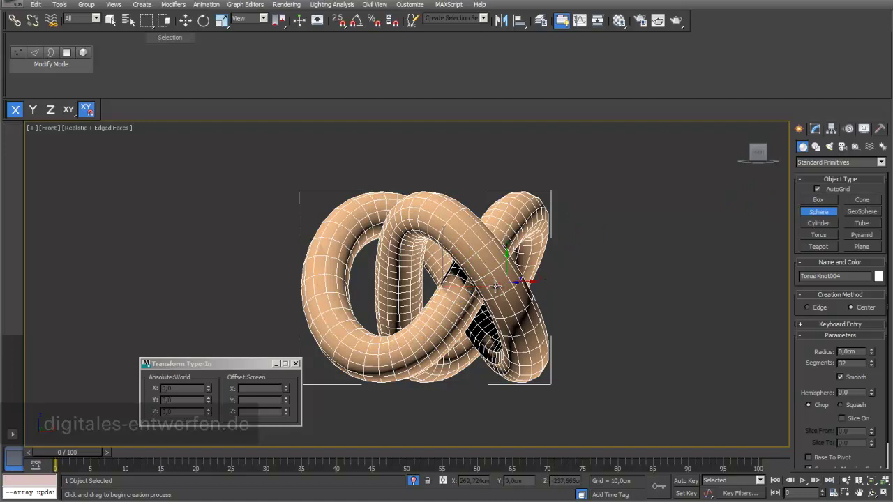
pyautogui.scroll(1, 498, 283)
pyautogui.scroll(2, 506, 278)
pyautogui.scroll(2, 510, 272)
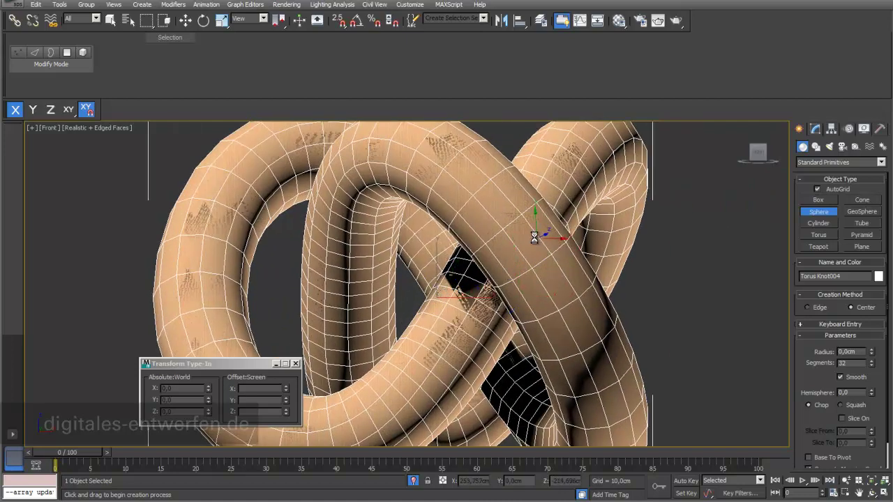
pyautogui.moveTo(531, 235); pyautogui.dragTo(541, 239)
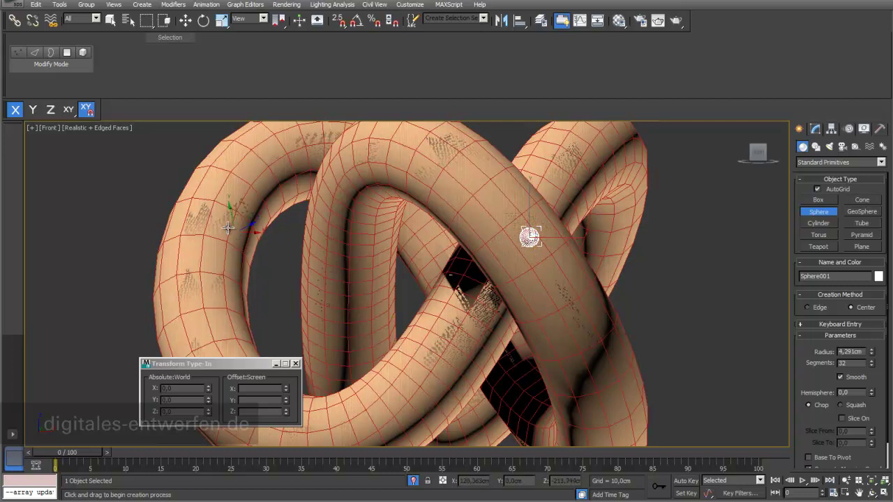
pyautogui.moveTo(215, 210); pyautogui.dragTo(217, 200)
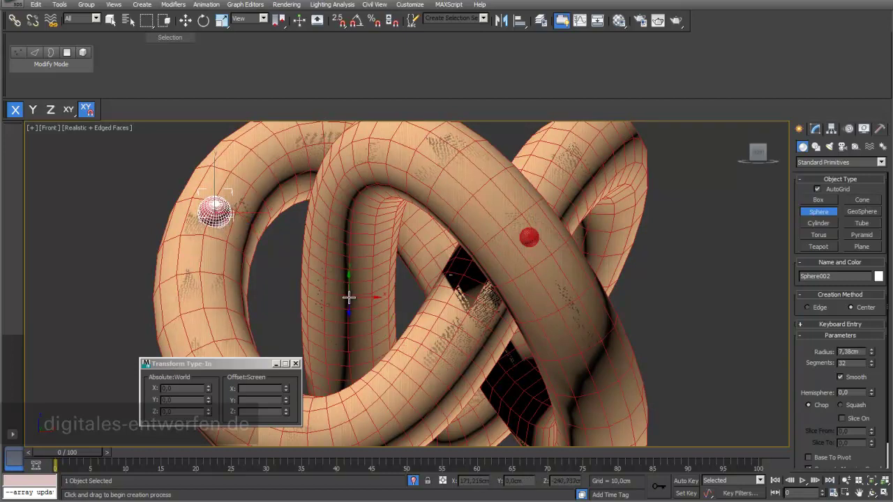
pyautogui.moveTo(349, 296); pyautogui.dragTo(353, 306)
pyautogui.moveTo(407, 372); pyautogui.dragTo(428, 382)
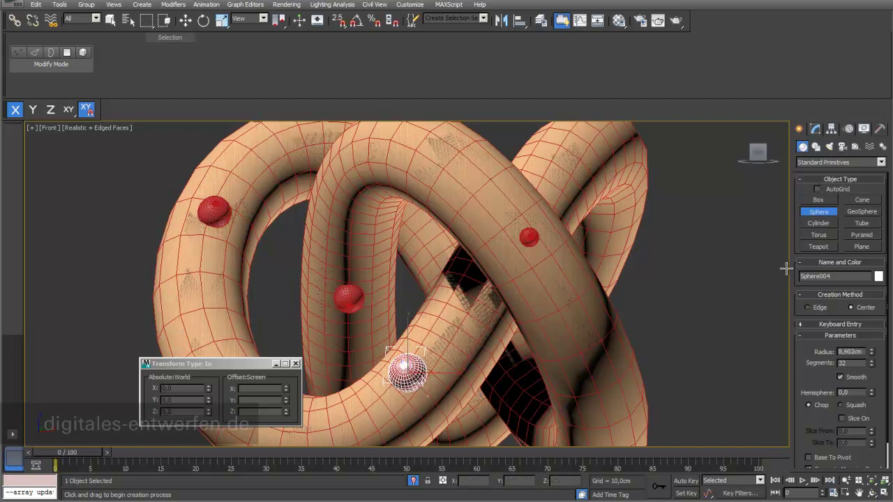
pyautogui.moveTo(464, 286); pyautogui.dragTo(481, 305)
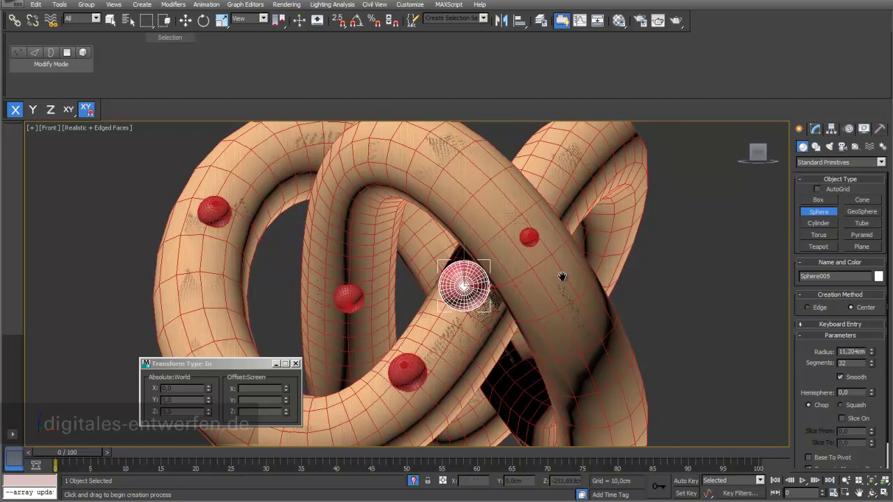
pyautogui.scroll(-5, 562, 280)
# Orbit around the knot, then exit Isolate Selection to bring back the full scene
pyautogui.click(872, 493)
pyautogui.moveTo(466, 315)
pyautogui.mouseDown()
pyautogui.moveTo(463, 323)
pyautogui.moveTo(484, 323)
pyautogui.moveTo(484, 295)
pyautogui.moveTo(461, 281)
pyautogui.moveTo(409, 179)
pyautogui.moveTo(425, 293)
pyautogui.moveTo(466, 297)
pyautogui.moveTo(425, 291)
pyautogui.moveTo(455, 312)
pyautogui.moveTo(446, 301)
pyautogui.mouseUp()
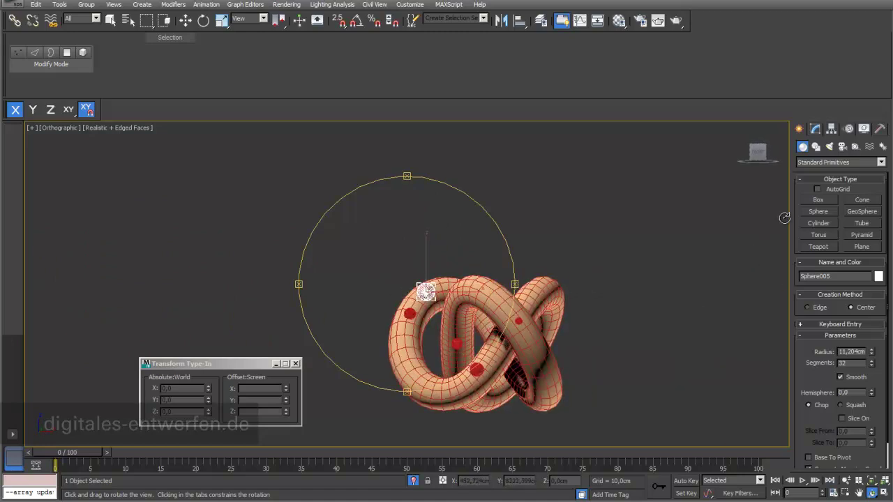
pyautogui.moveTo(477, 352); pyautogui.dragTo(462, 314)
pyautogui.scroll(3, 462, 314)
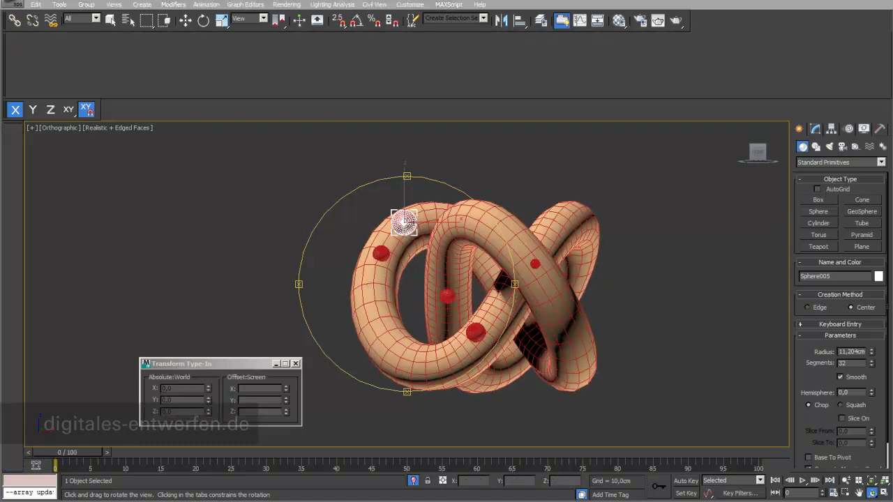
pyautogui.click(413, 480)
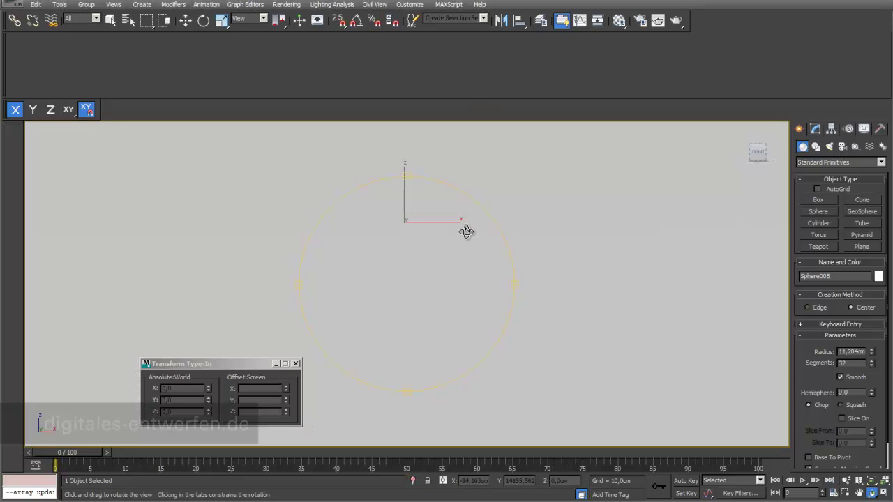
pyautogui.moveTo(466, 231); pyautogui.dragTo(467, 227)
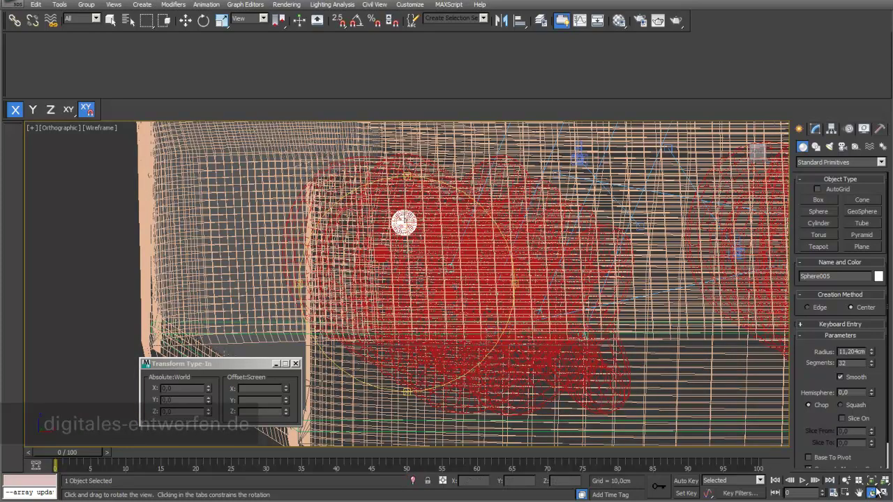
# Switch the viewport to Top and pan to frame the whole boat
pyautogui.click(69, 127)
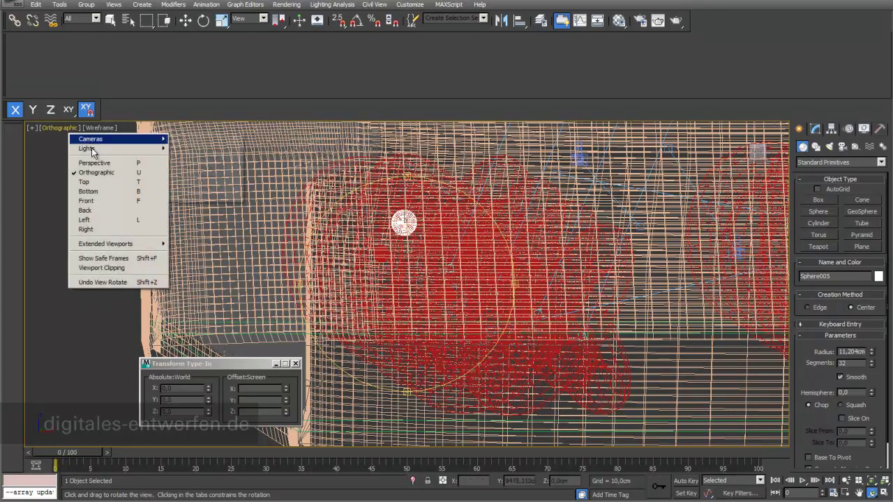
pyautogui.moveTo(91, 139)
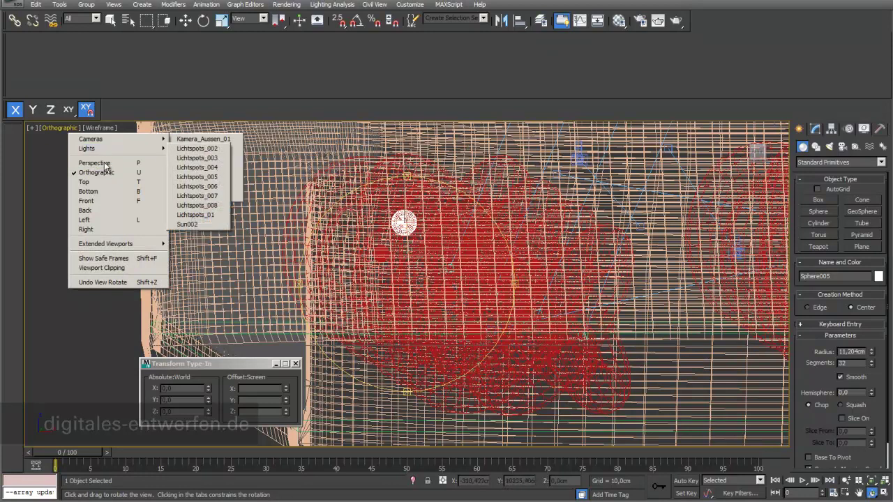
pyautogui.click(84, 181)
pyautogui.moveTo(514, 279); pyautogui.dragTo(446, 219, button='middle')
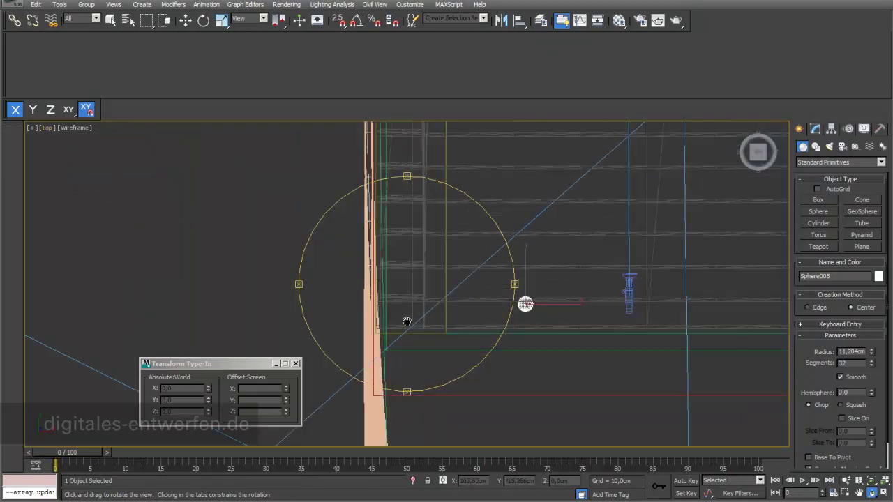
pyautogui.moveTo(445, 219); pyautogui.dragTo(443, 251)
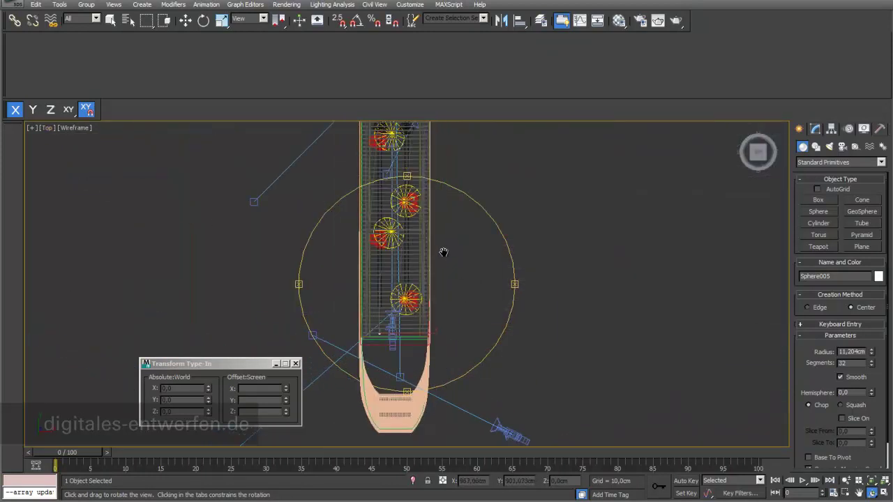
# In the Layer Manager, unhide the 0_Schnitte layer and expand it to list its section objects
pyautogui.click(541, 20)
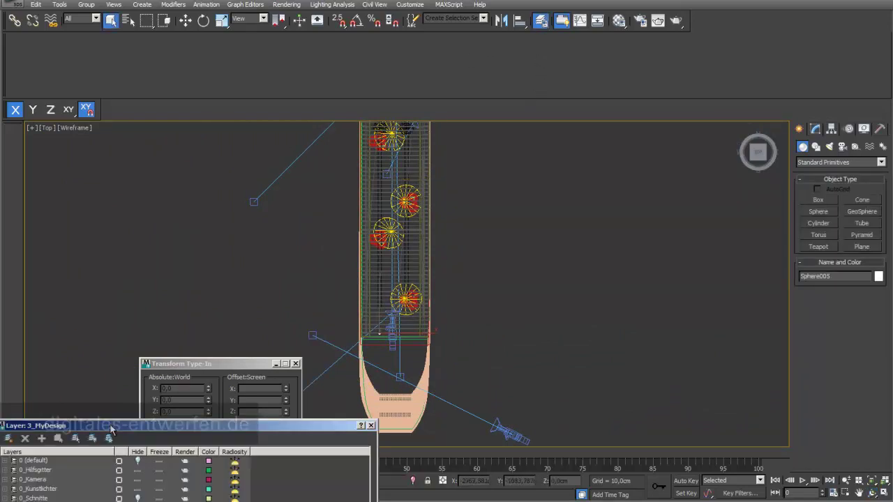
pyautogui.moveTo(111, 429); pyautogui.dragTo(182, 222)
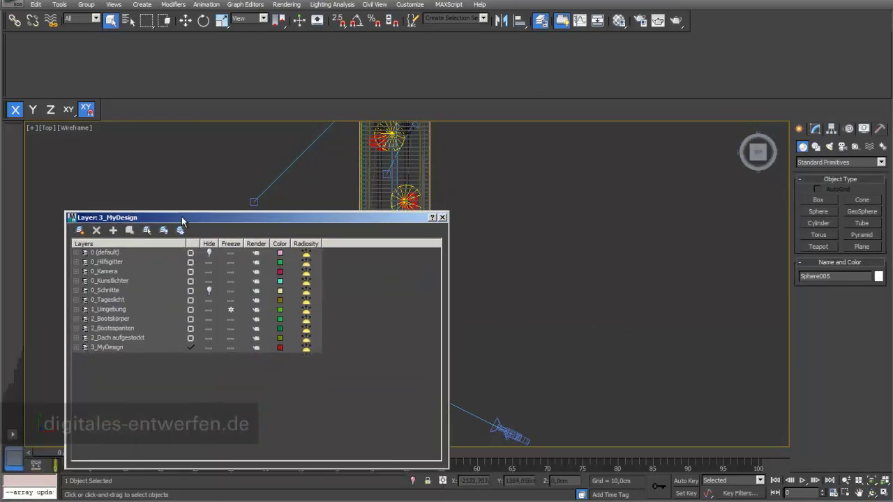
pyautogui.click(208, 290)
pyautogui.click(75, 280)
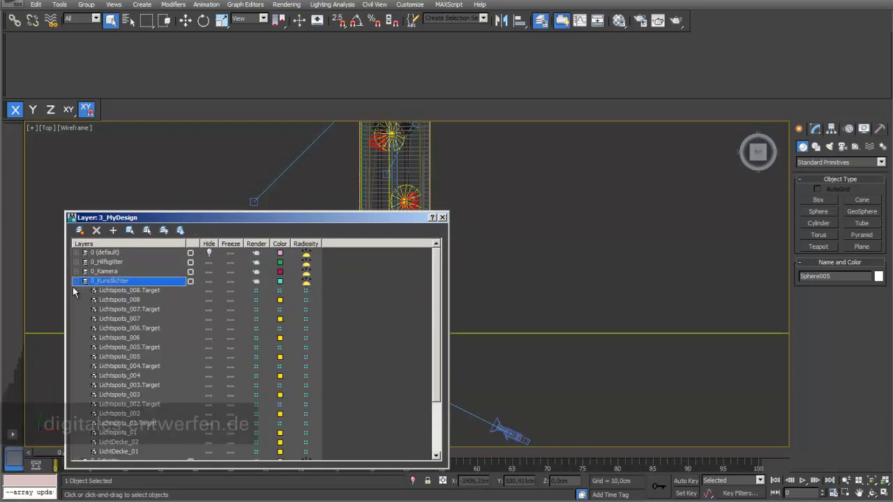
pyautogui.click(77, 281)
pyautogui.click(76, 290)
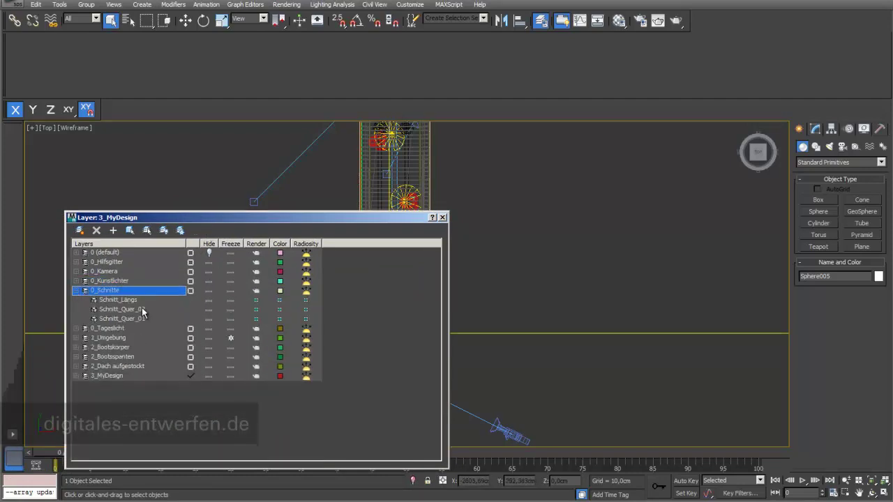
# Move the Layer Manager aside and zoom out the Top viewport to show the section planes
pyautogui.moveTo(179, 217); pyautogui.dragTo(209, 196)
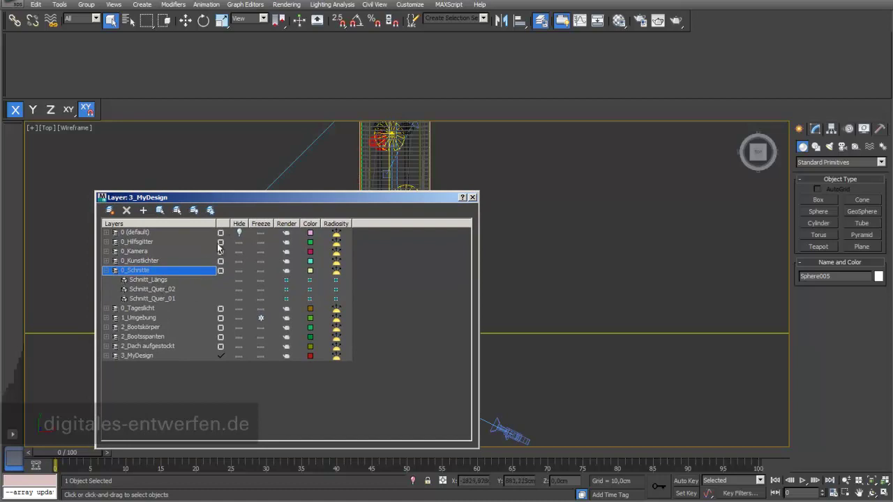
pyautogui.moveTo(254, 199); pyautogui.dragTo(255, 397)
pyautogui.press('F12')
pyautogui.scroll(-2, 442, 249)
pyautogui.scroll(-2, 450, 241)
pyautogui.scroll(-2, 461, 235)
pyautogui.scroll(-2, 460, 251)
pyautogui.scroll(-1, 454, 279)
pyautogui.scroll(-1, 454, 285)
# Pan and zoom the Top view to centre the section planes over the boat
pyautogui.click(815, 129)
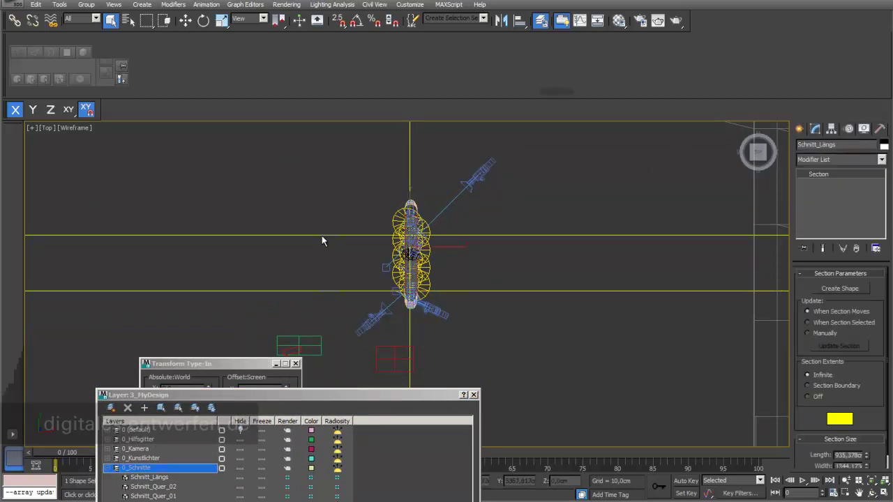
pyautogui.click(438, 230)
pyautogui.moveTo(438, 227); pyautogui.dragTo(323, 249, button='middle')
pyautogui.scroll(-2, 463, 244)
pyautogui.scroll(-2, 464, 242)
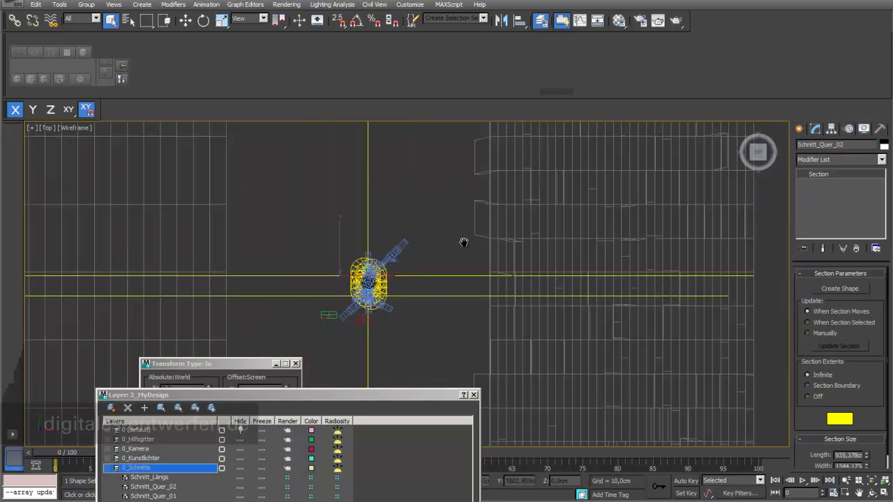
pyautogui.scroll(2, 464, 243)
pyautogui.moveTo(467, 240); pyautogui.dragTo(538, 226, button='middle')
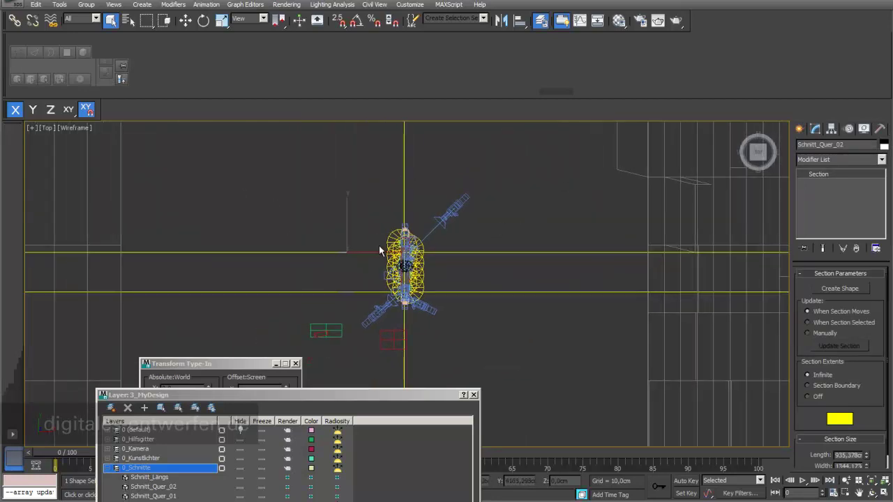
pyautogui.scroll(2, 381, 230)
pyautogui.scroll(2, 381, 234)
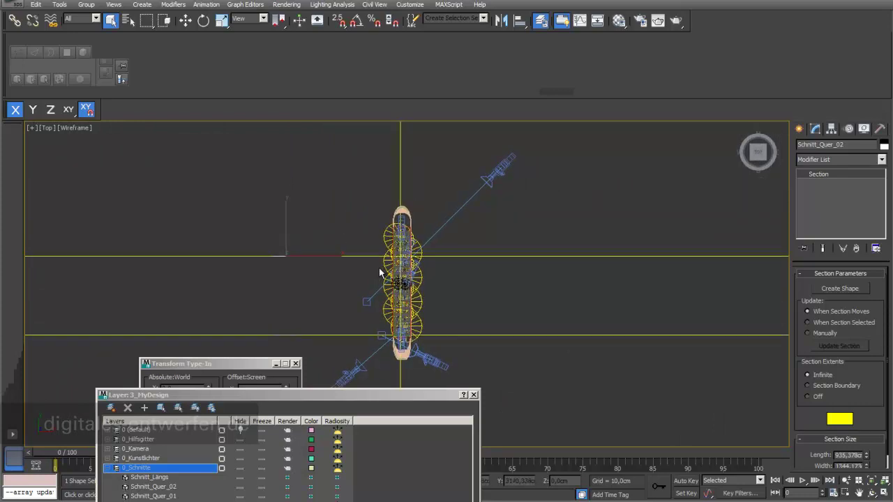
# Select Schnitt_Längs from the layer list, set its section Update to Manually, and refresh the cut
pyautogui.click(156, 469)
pyautogui.click(159, 477)
pyautogui.moveTo(216, 395); pyautogui.dragTo(183, 250)
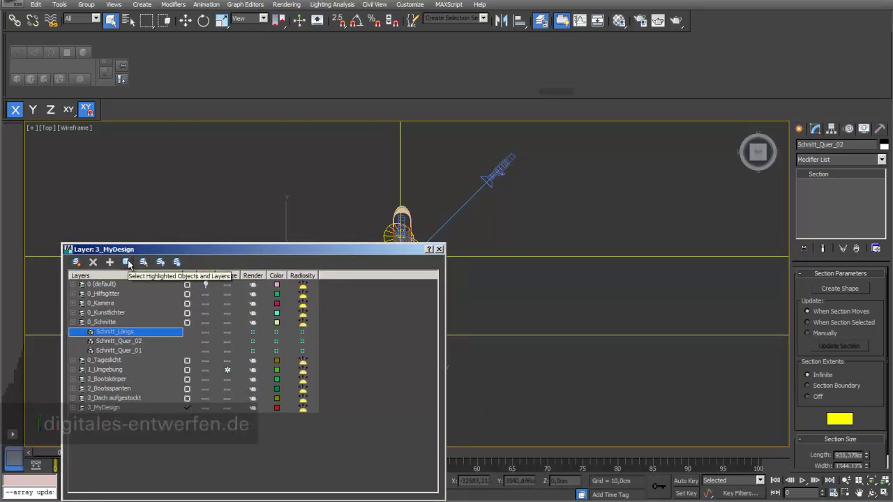
pyautogui.click(129, 264)
pyautogui.moveTo(398, 249)
pyautogui.mouseDown()
pyautogui.moveTo(376, 269)
pyautogui.moveTo(338, 460)
pyautogui.mouseUp()
pyautogui.press('F12')
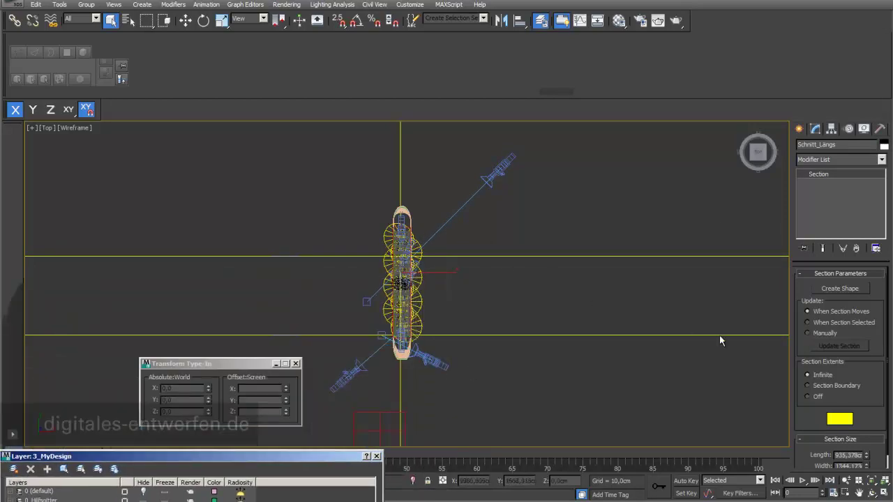
pyautogui.click(807, 332)
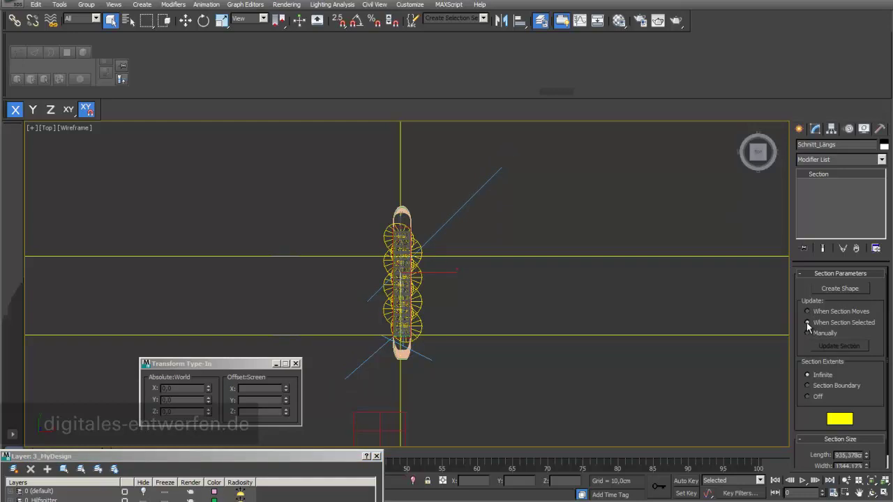
pyautogui.click(834, 346)
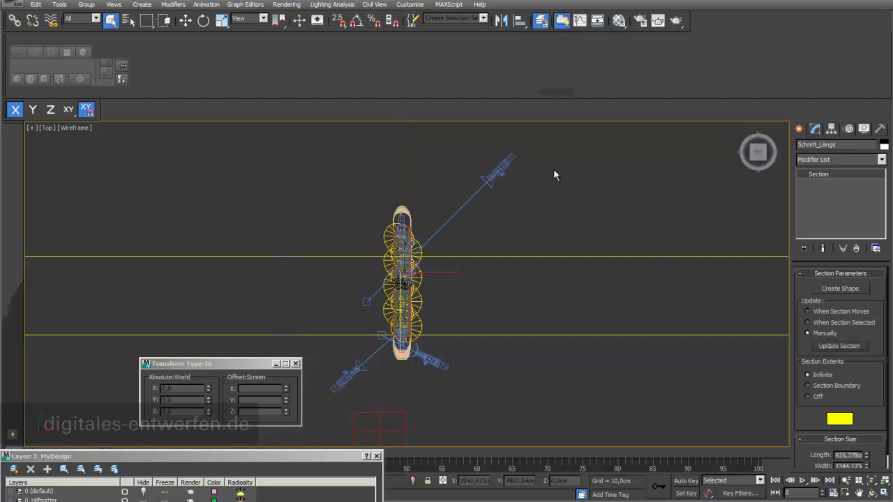
# Create a shape named längschnitt from the Schnitt_Längs cut and bring up Select From Scene
pyautogui.click(840, 289)
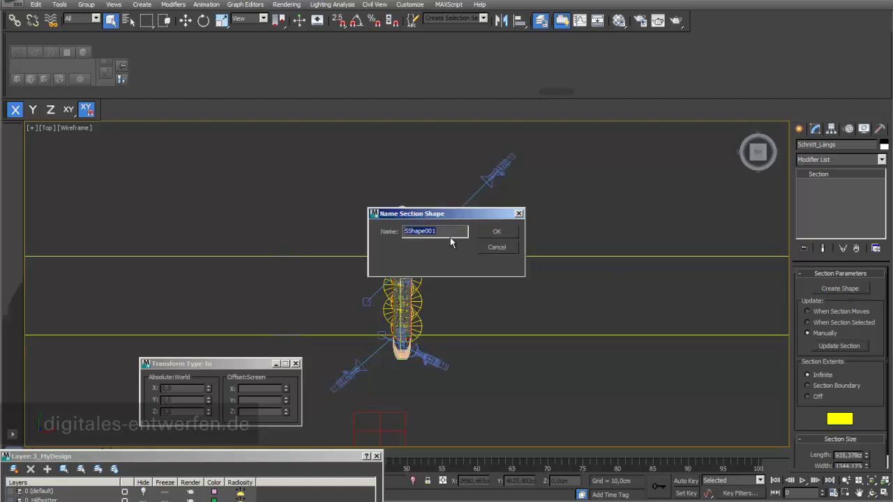
pyautogui.write('längschnitt')
pyautogui.click(501, 232)
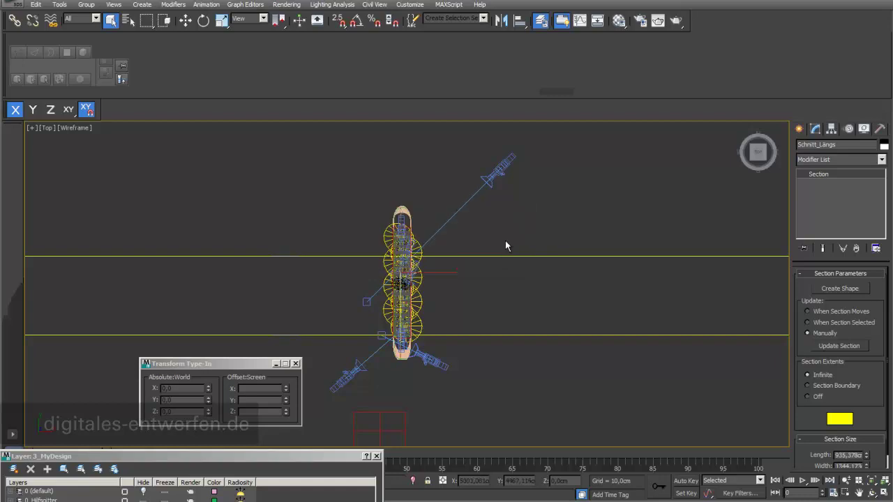
pyautogui.press('h')
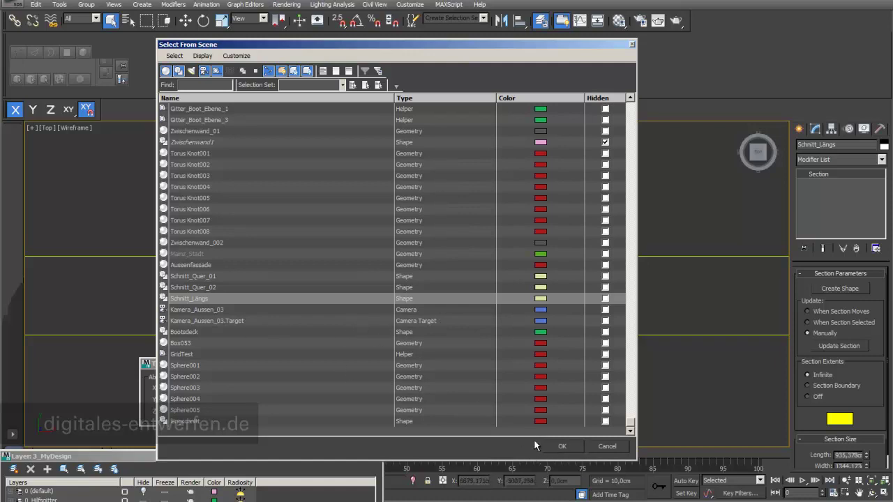
# Select the längschnitt shape from the scene list and isolate it
pyautogui.click(564, 446)
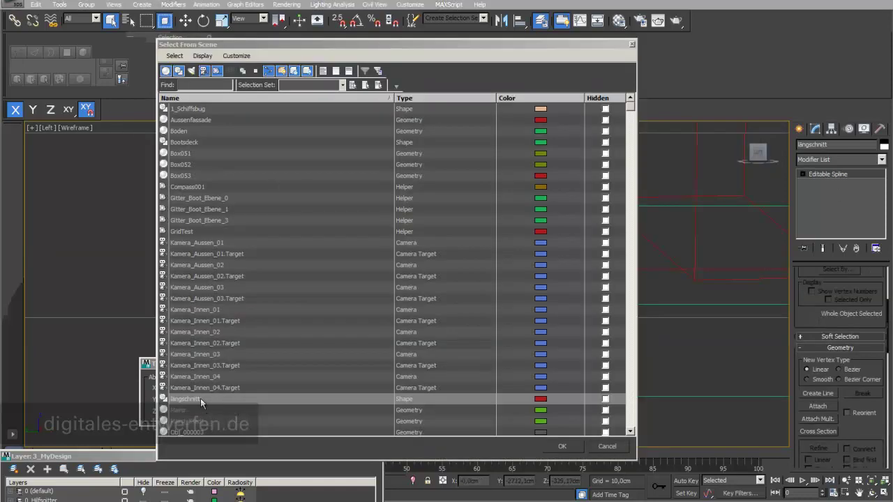
pyautogui.click(200, 399)
pyautogui.click(562, 447)
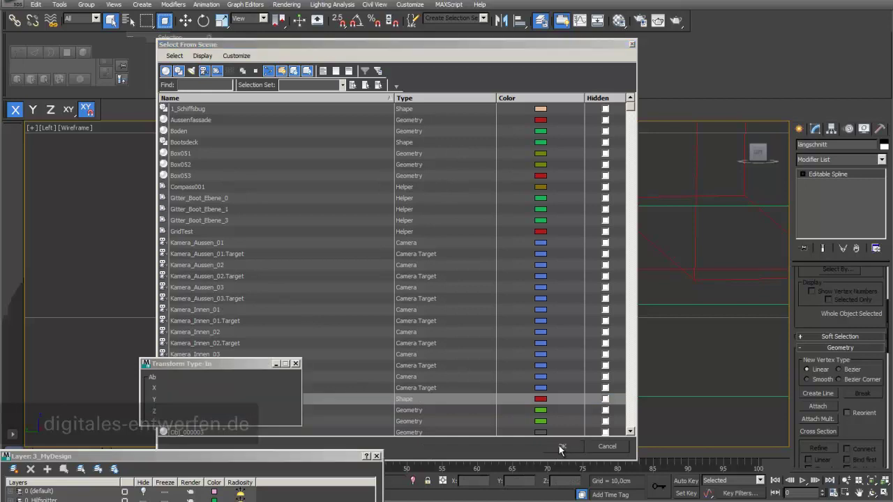
pyautogui.click(414, 481)
# Zoom in on the outline and briefly enter then exit Vertex sub-object mode
pyautogui.scroll(-3, 366, 232)
pyautogui.scroll(-2, 504, 277)
pyautogui.scroll(-2, 504, 277)
pyautogui.scroll(3, 504, 277)
pyautogui.scroll(2, 504, 278)
pyautogui.scroll(3, 353, 306)
pyautogui.scroll(-1, 352, 306)
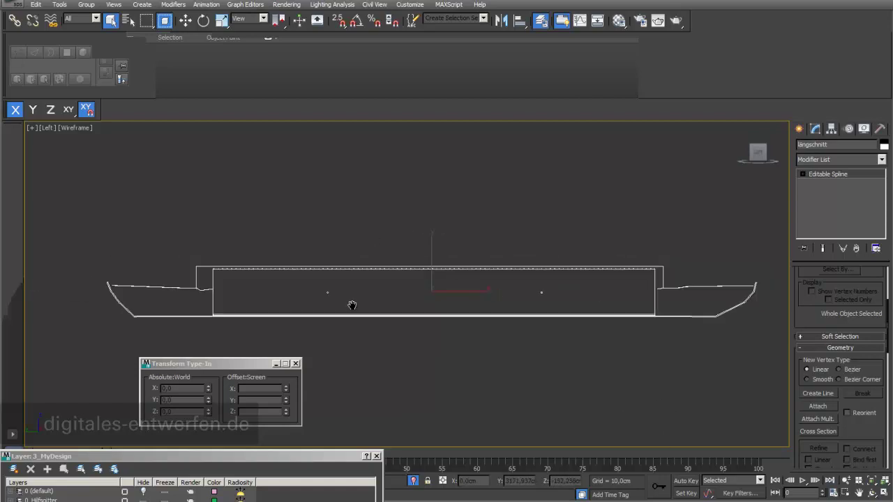
pyautogui.click(802, 174)
pyautogui.click(830, 183)
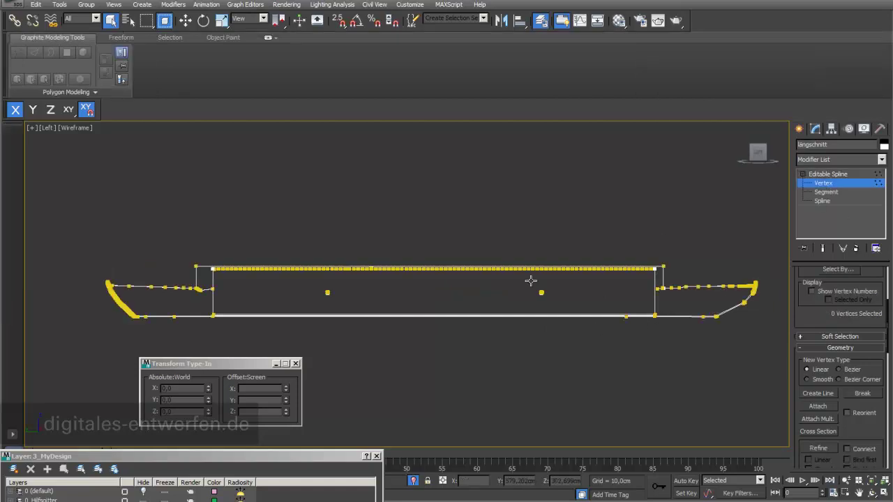
pyautogui.click(829, 183)
pyautogui.moveTo(569, 311); pyautogui.dragTo(565, 300, button='middle')
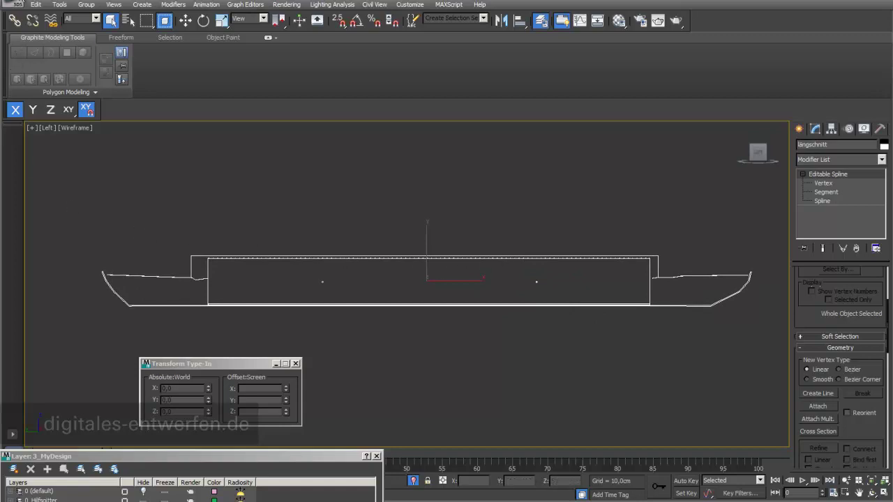
# Export the selected outline as AutoCAD DWG file längsschnitt_01 in the export folder
pyautogui.click(19, 5)
pyautogui.moveTo(39, 167)
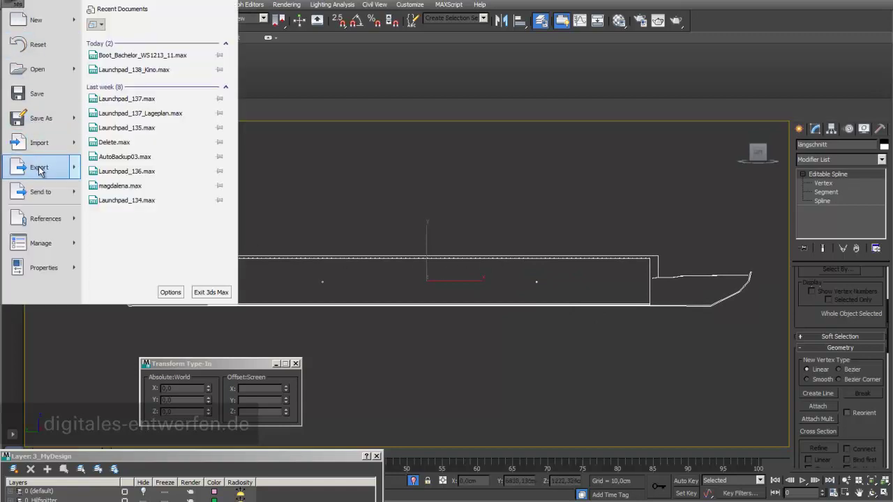
pyautogui.click(134, 78)
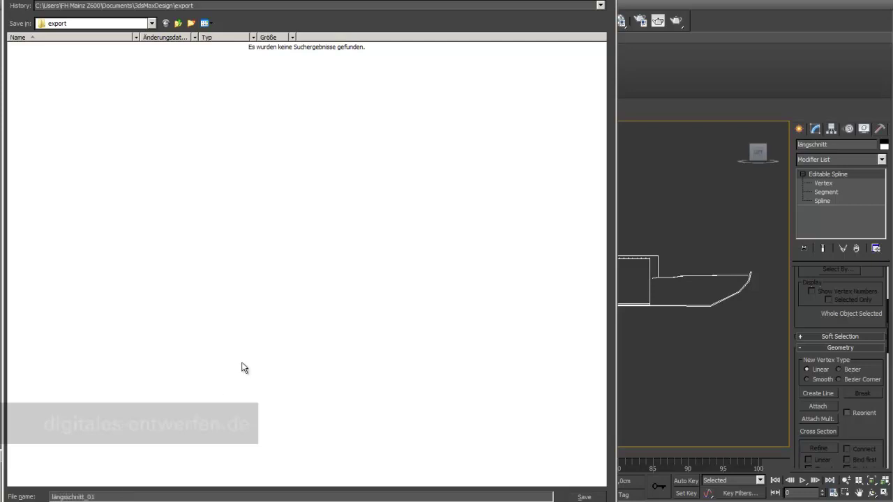
pyautogui.moveTo(486, 6); pyautogui.dragTo(486, 2)
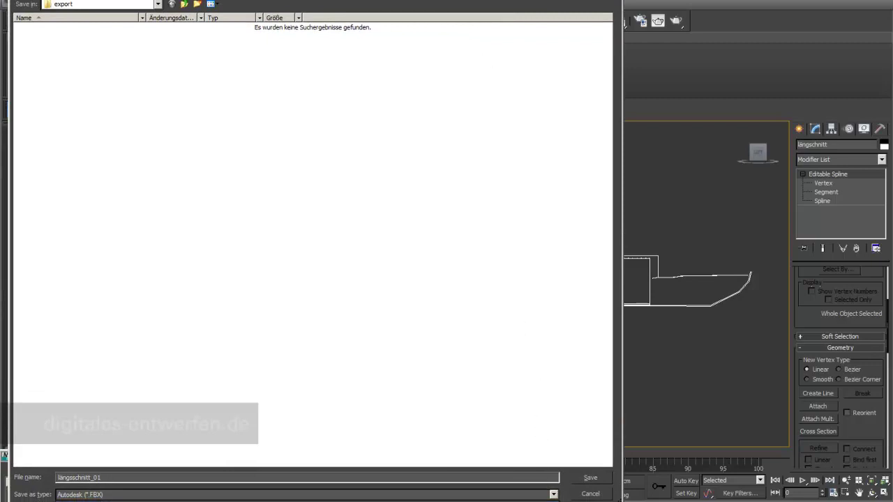
pyautogui.click(307, 501)
pyautogui.moveTo(595, 501); pyautogui.dragTo(595, 480)
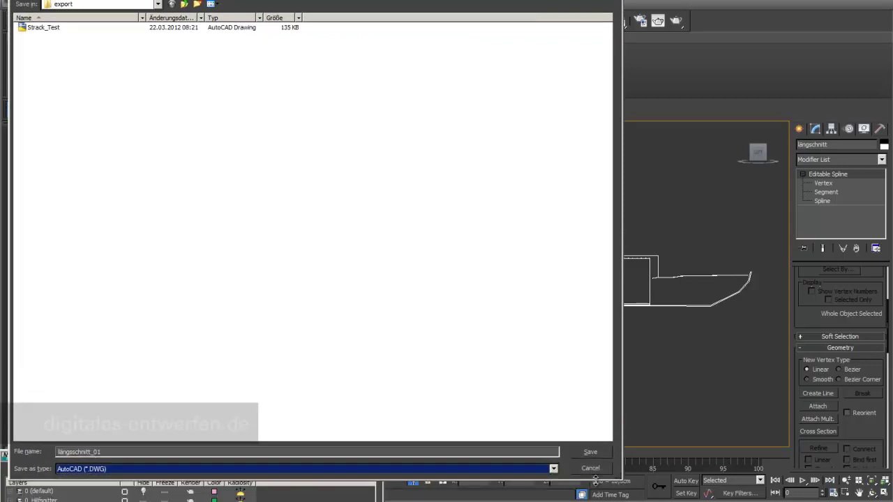
pyautogui.click(595, 450)
# Choose AutoCAD 2004 DWG as the export version and confirm the export
pyautogui.click(509, 192)
pyautogui.click(509, 192)
pyautogui.click(509, 192)
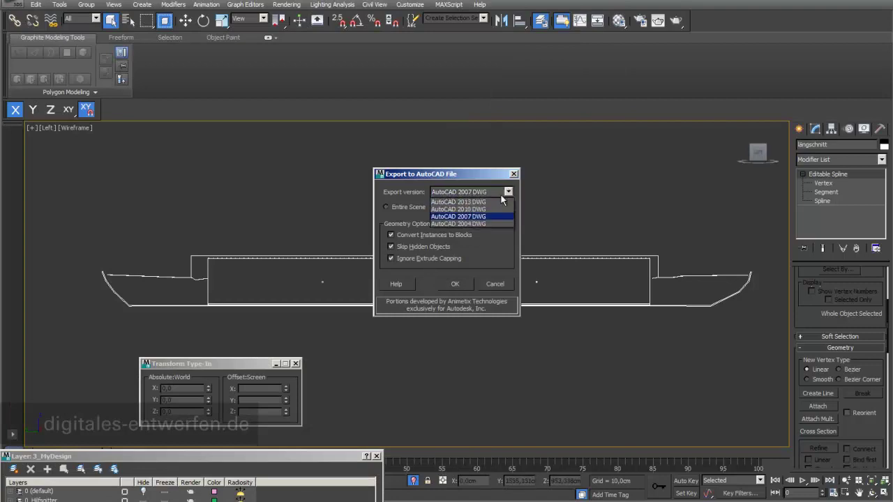
pyautogui.click(484, 223)
pyautogui.click(454, 284)
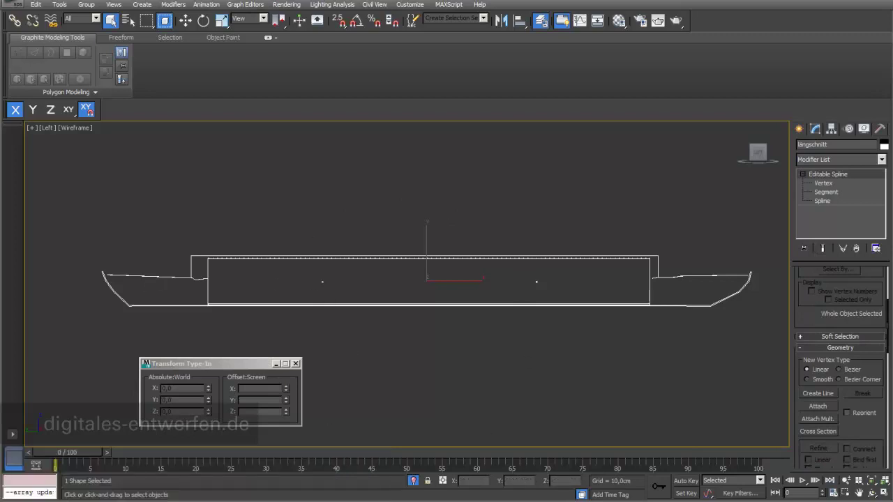
# Exit isolation, select Schnitt_Quer_02 in the Layer Manager, and set its section Update to Manually
pyautogui.click(413, 482)
pyautogui.scroll(-2, 530, 314)
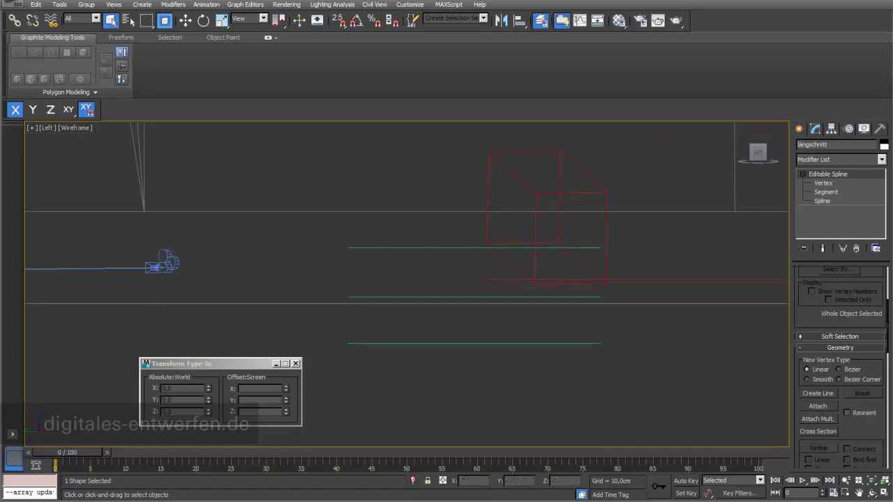
pyautogui.click(241, 249)
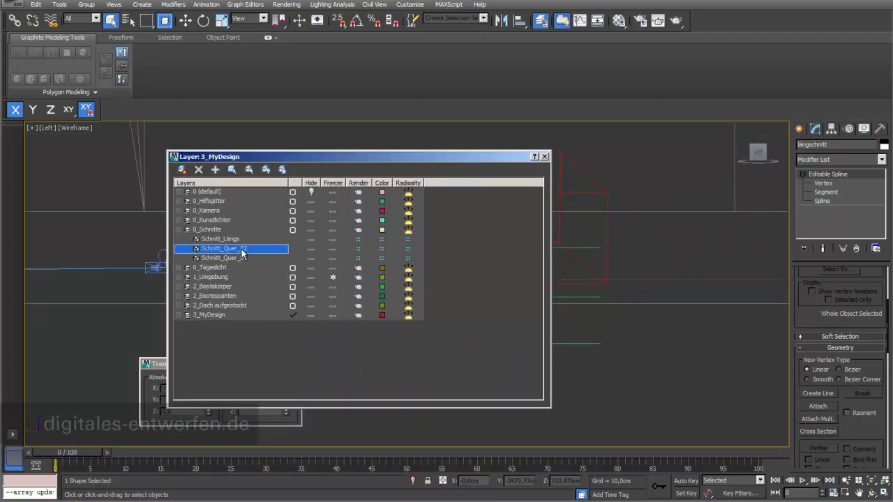
pyautogui.click(231, 169)
pyautogui.moveTo(313, 159)
pyautogui.mouseDown()
pyautogui.moveTo(213, 476)
pyautogui.moveTo(161, 387)
pyautogui.mouseUp()
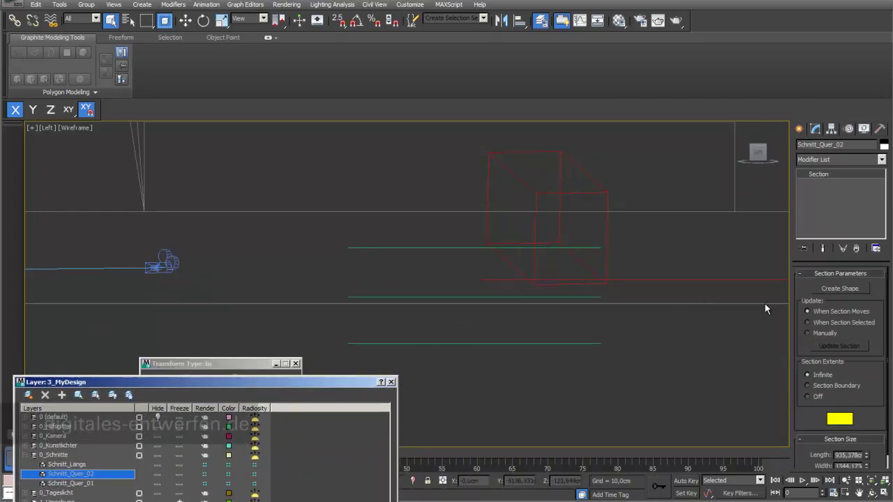
pyautogui.click(806, 322)
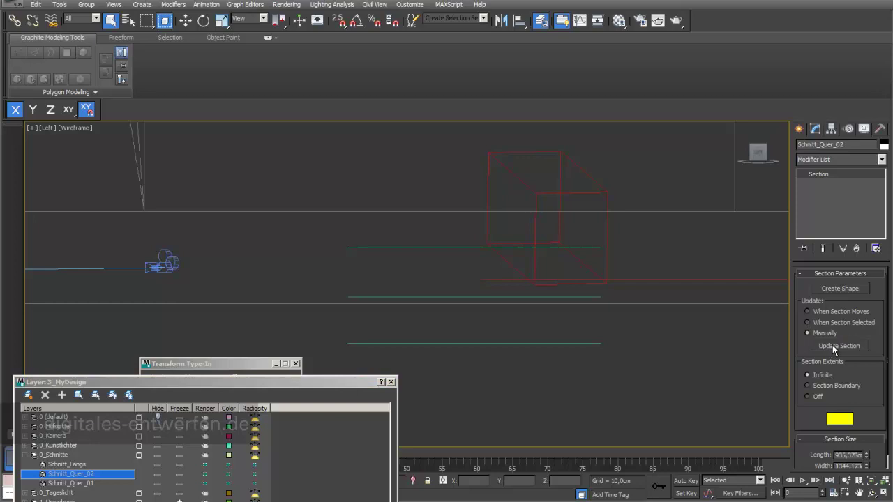
pyautogui.scroll(-3, 548, 276)
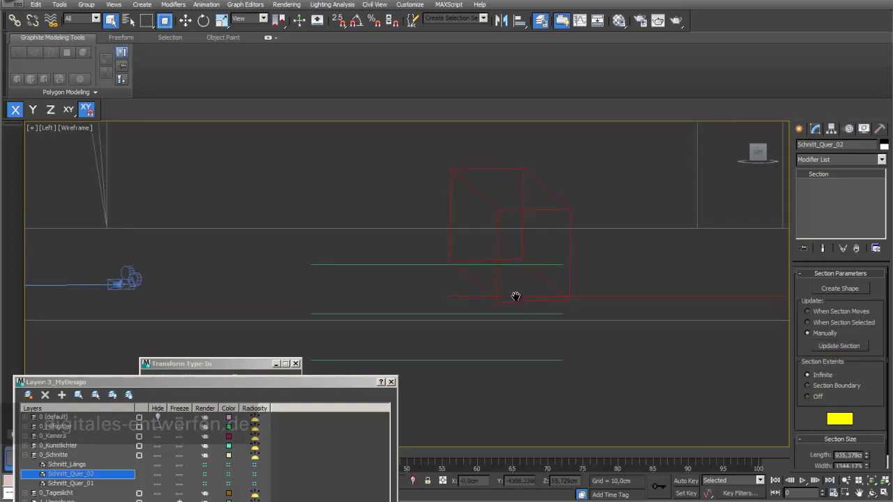
# Create a shape named Querschnitt from the transverse section cut
pyautogui.click(830, 287)
pyautogui.write('Querschnitt')
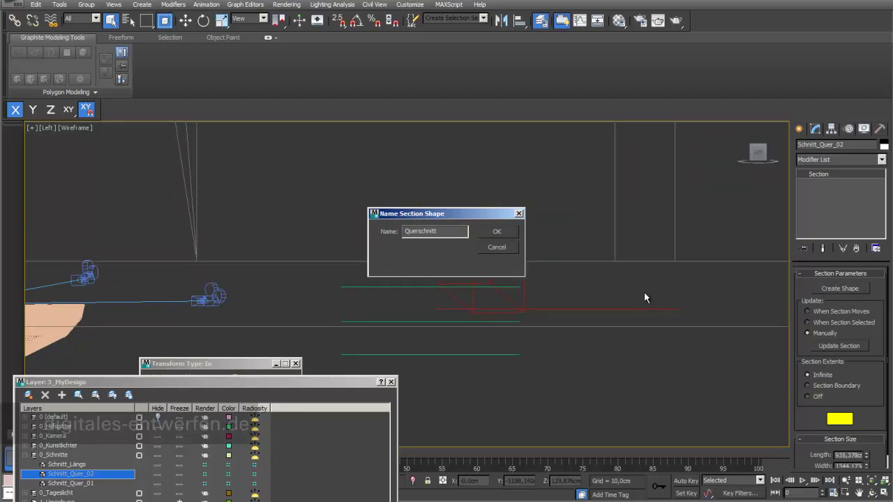
pyautogui.press('Return')
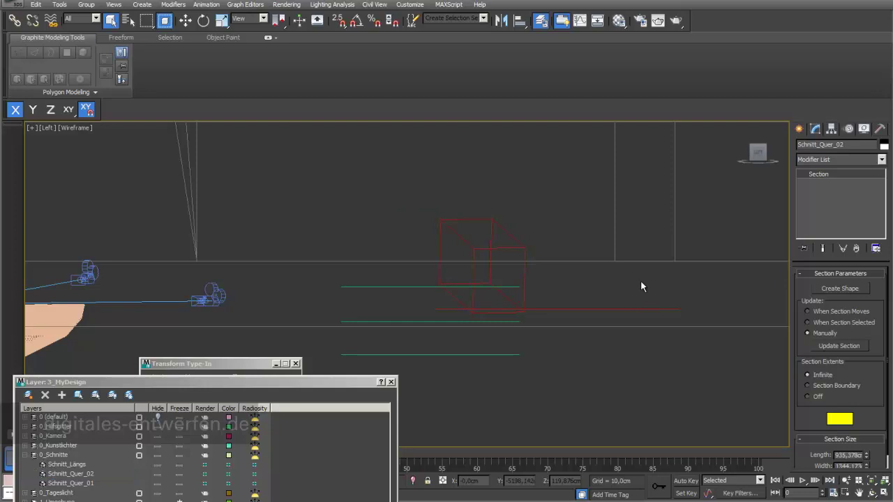
# Select Querschnitt, isolate it, and frame it in the Front view
pyautogui.press('h')
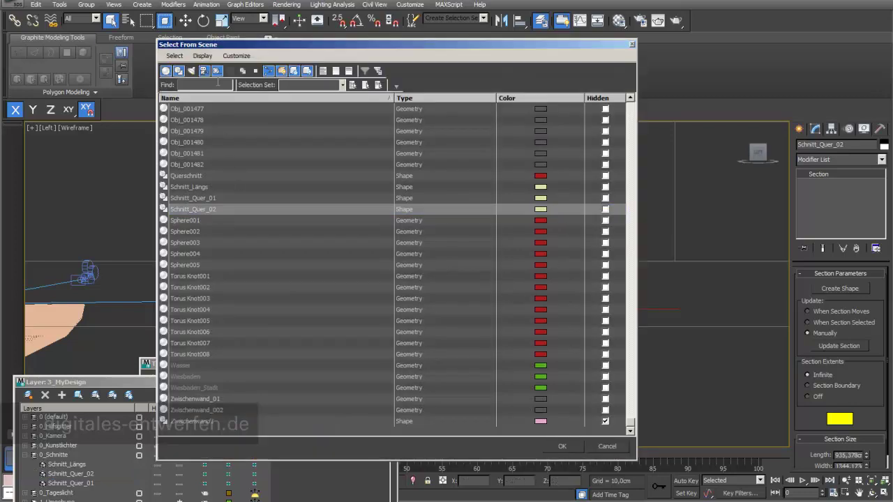
pyautogui.write('que')
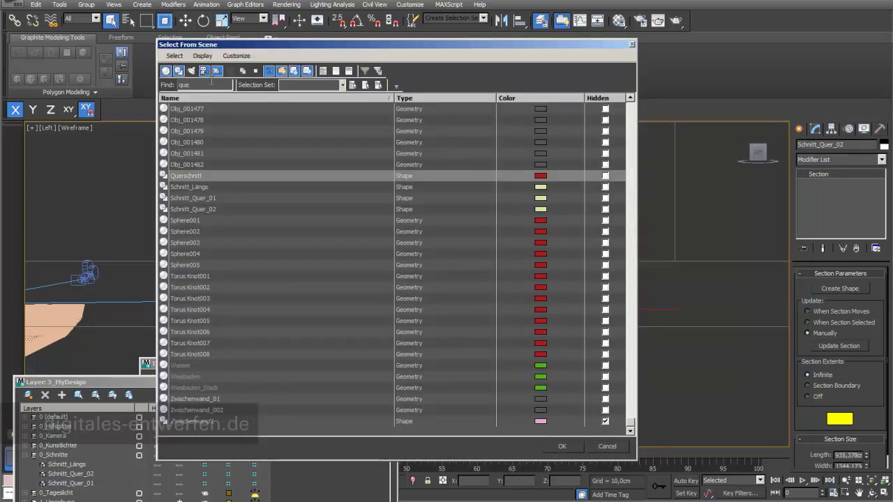
pyautogui.click(548, 448)
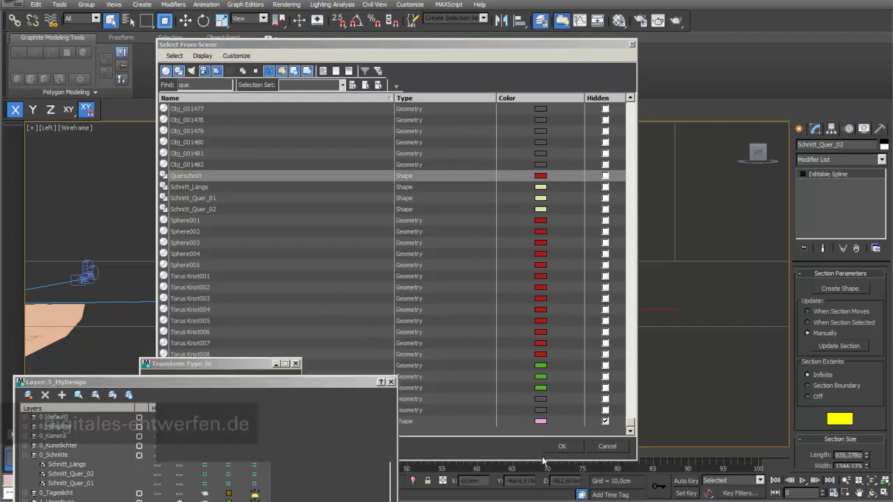
pyautogui.press('z')
pyautogui.moveTo(445, 239); pyautogui.dragTo(490, 225, button='middle')
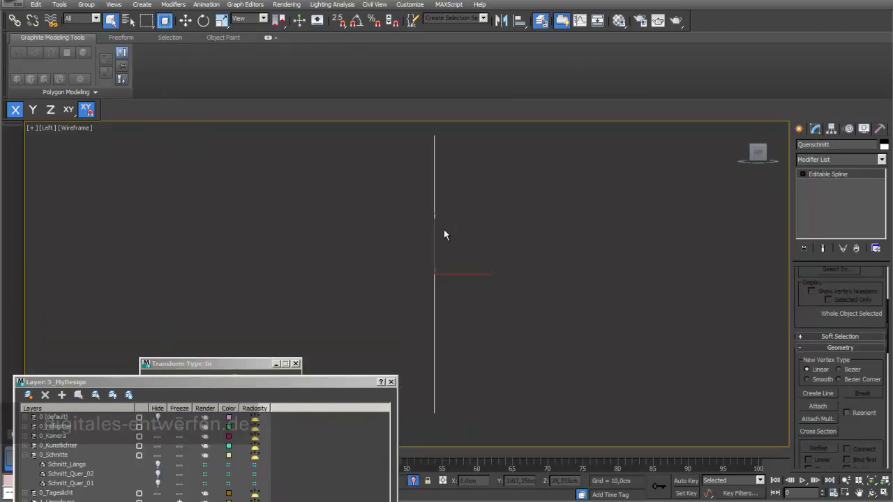
pyautogui.press('f')
pyautogui.moveTo(497, 331)
pyautogui.mouseDown(button='middle')
pyautogui.moveTo(569, 215)
pyautogui.moveTo(516, 237)
pyautogui.mouseUp(button='middle')
pyautogui.scroll(-5, 570, 215)
pyautogui.scroll(4, 579, 191)
pyautogui.scroll(3, 574, 216)
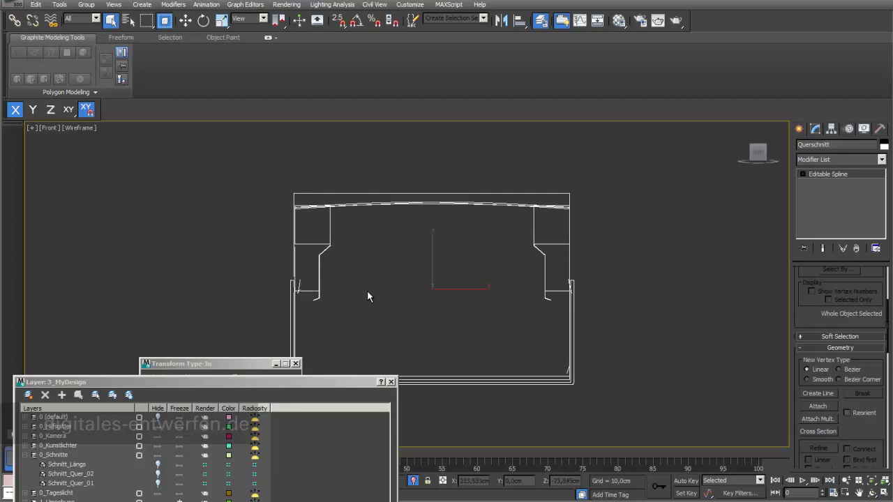
pyautogui.scroll(2, 368, 289)
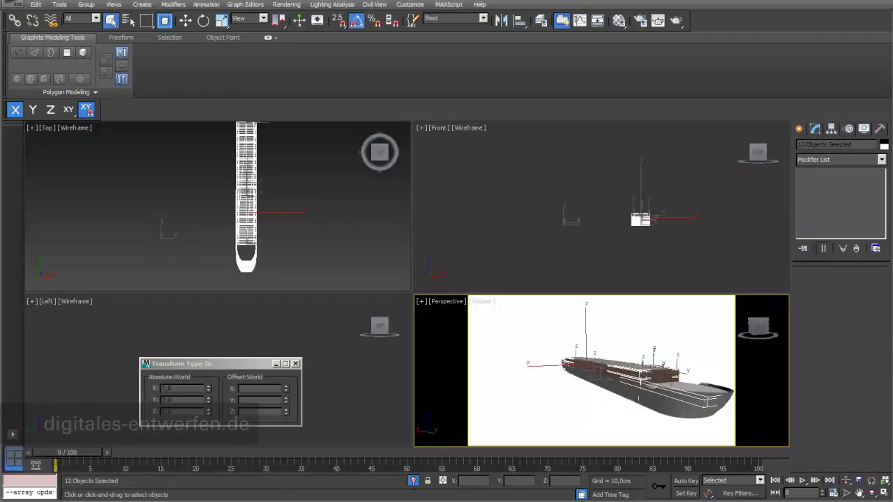
# Exit isolation, pick the Boot named selection set, and isolate the boat's 12 objects
pyautogui.click(413, 481)
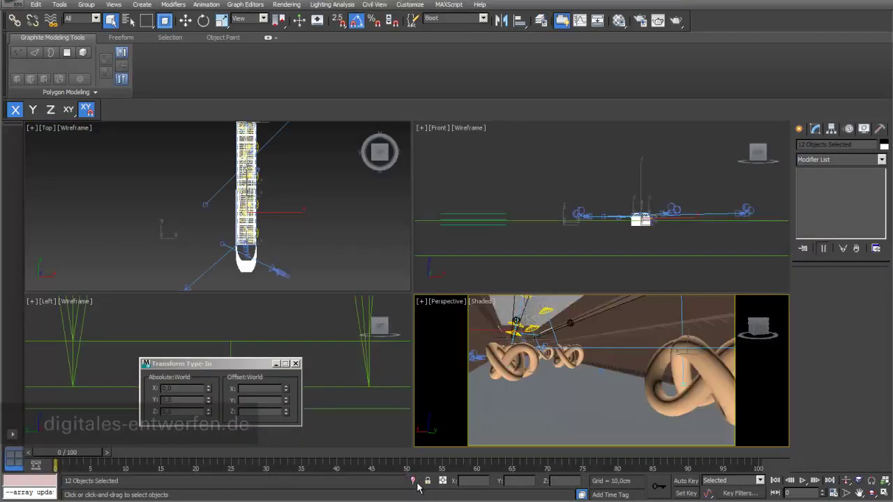
pyautogui.moveTo(413, 293); pyautogui.dragTo(319, 245)
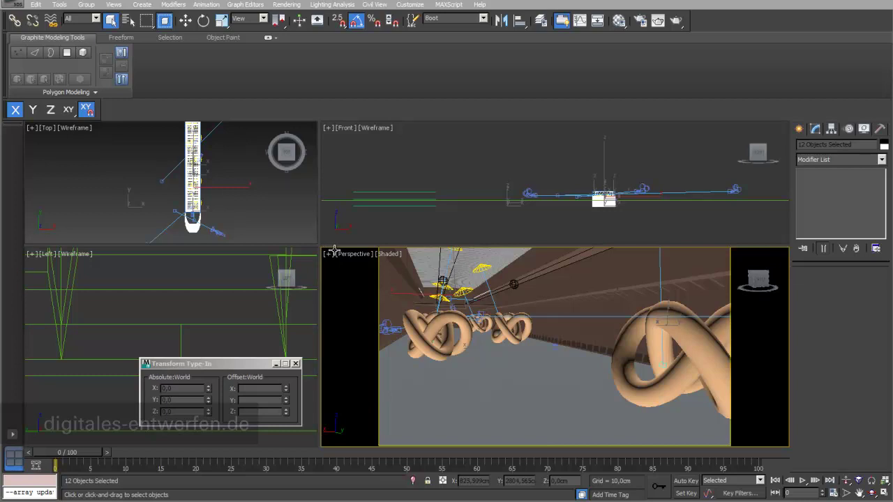
pyautogui.click(483, 19)
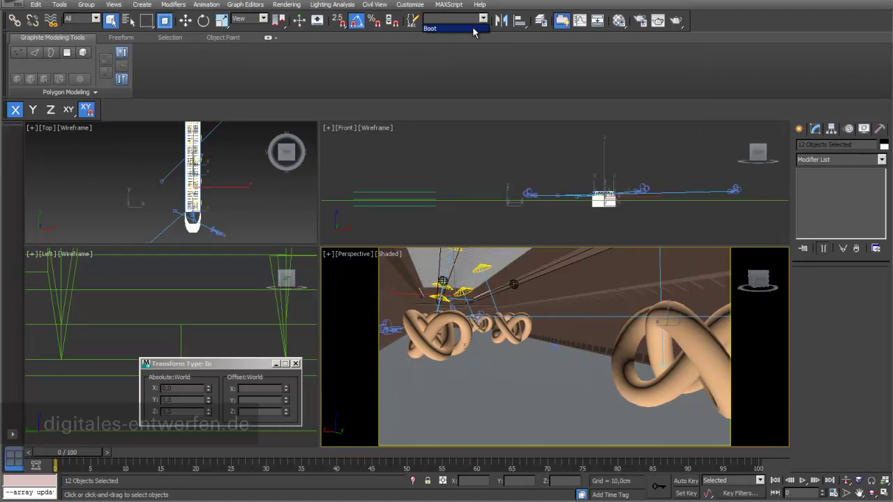
pyautogui.click(473, 31)
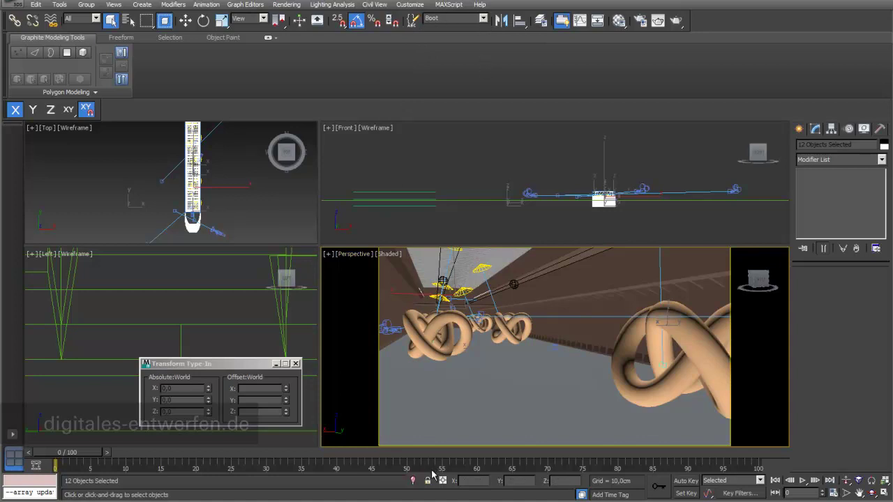
pyautogui.click(413, 481)
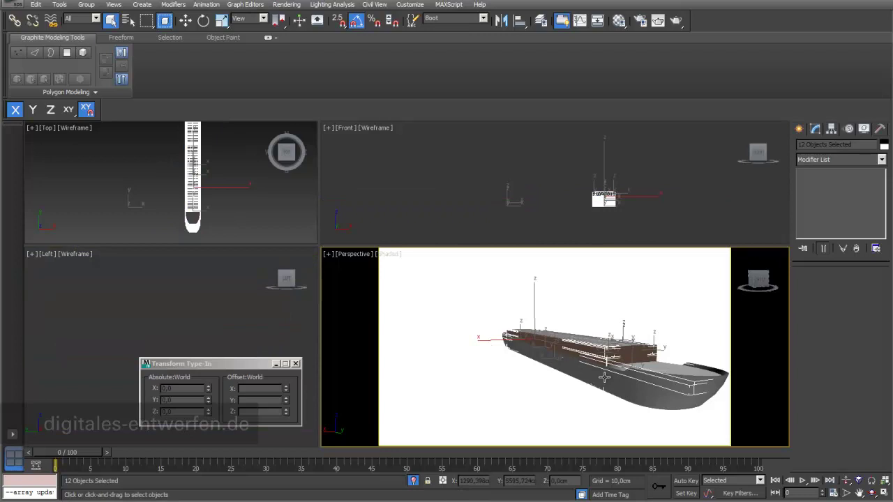
# Try Realistic shading in the Perspective view, then return it to Shaded
pyautogui.moveTo(581, 352); pyautogui.dragTo(557, 349, button='middle')
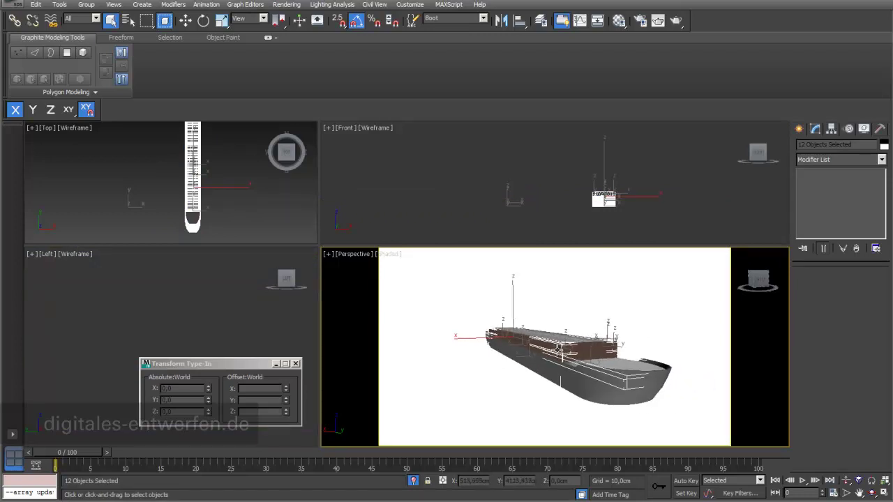
pyautogui.click(393, 255)
pyautogui.click(416, 268)
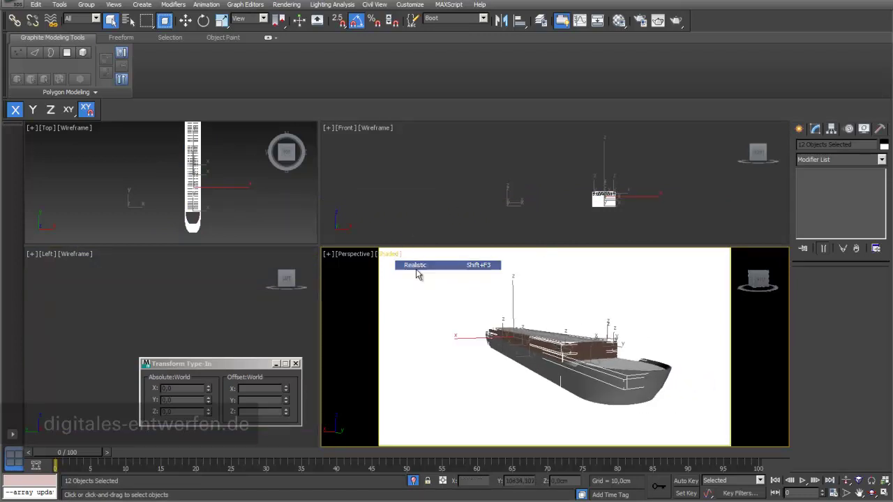
pyautogui.click(392, 257)
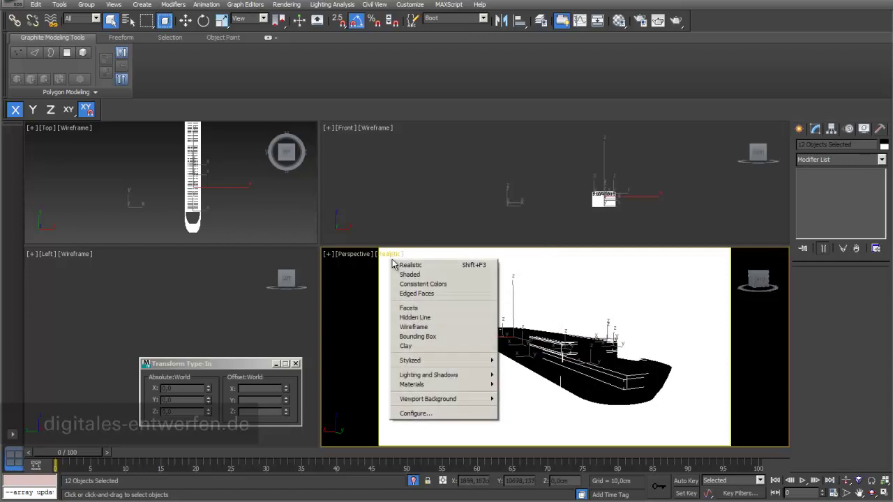
pyautogui.click(409, 275)
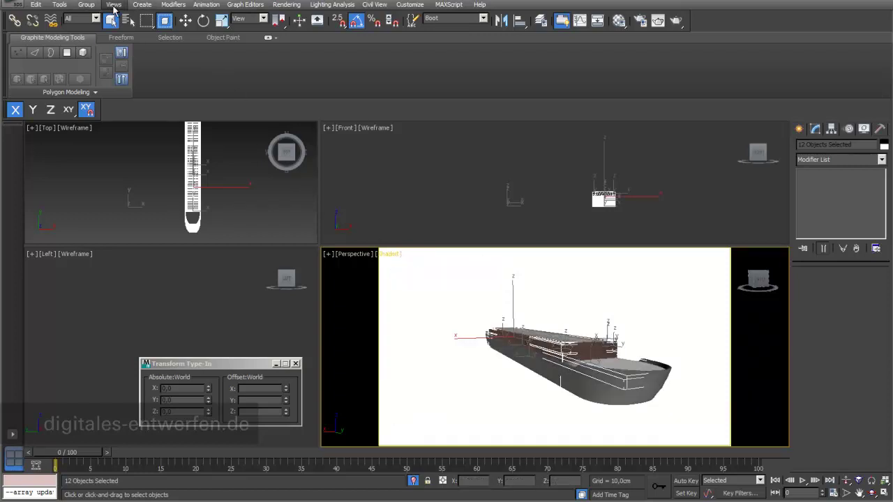
# Set the Perspective viewport background to Gradient Color
pyautogui.click(113, 5)
pyautogui.moveTo(428, 399)
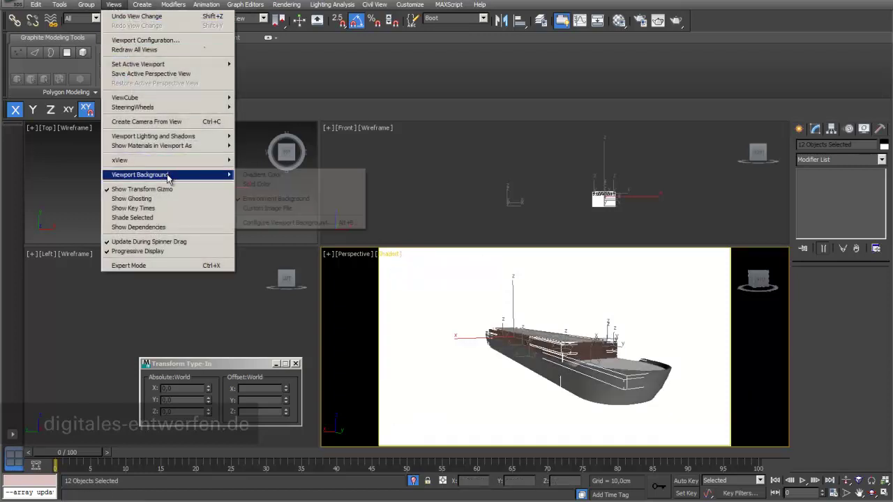
pyautogui.click(282, 180)
pyautogui.moveTo(640, 378)
pyautogui.mouseDown(button='middle')
pyautogui.moveTo(614, 357)
pyautogui.moveTo(632, 368)
pyautogui.mouseUp(button='middle')
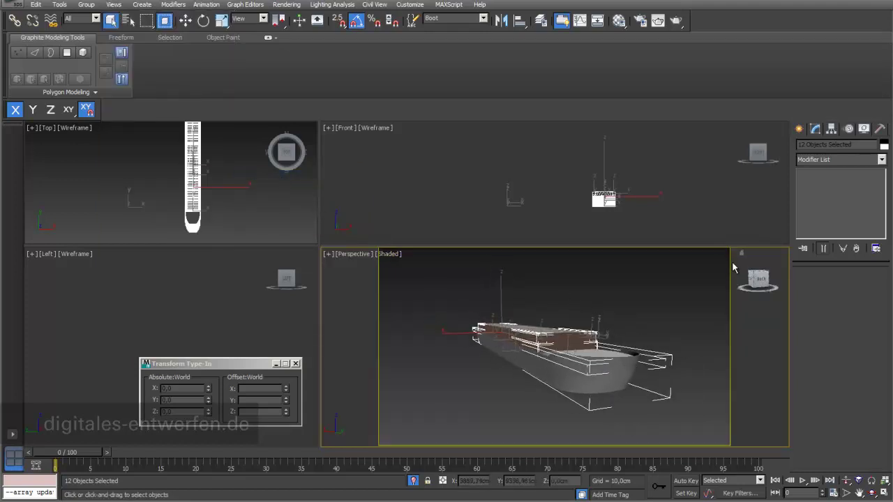
# Add a Slice modifier to the boat's 12 selected objects
pyautogui.click(881, 159)
pyautogui.moveTo(882, 265); pyautogui.dragTo(881, 414)
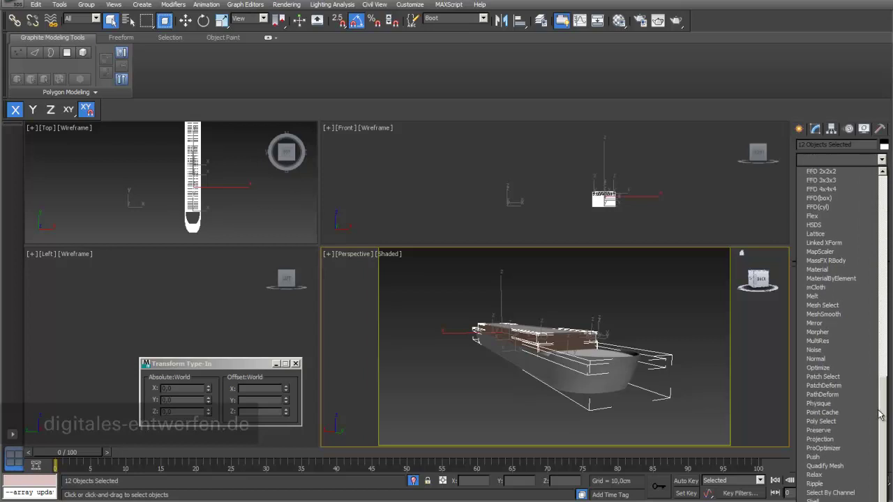
pyautogui.write('sl')
pyautogui.press('Return')
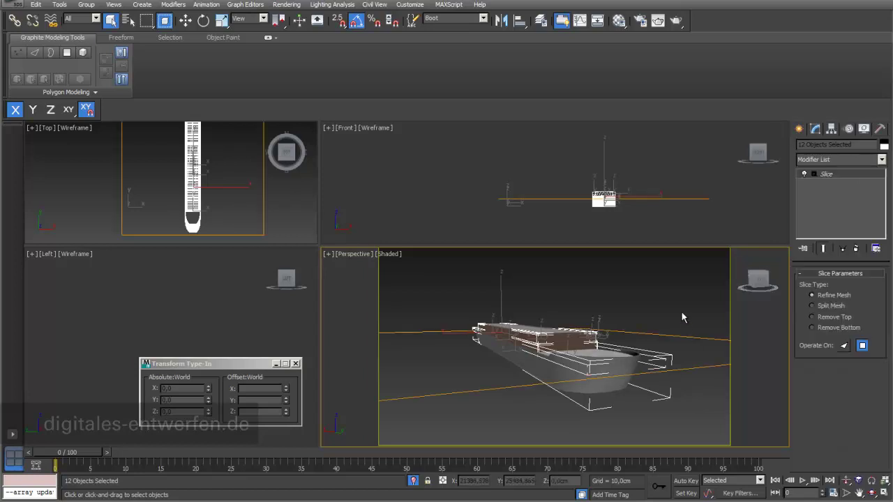
# Set Slice Type to Remove Bottom and select the Slice Plane sub-object
pyautogui.click(812, 317)
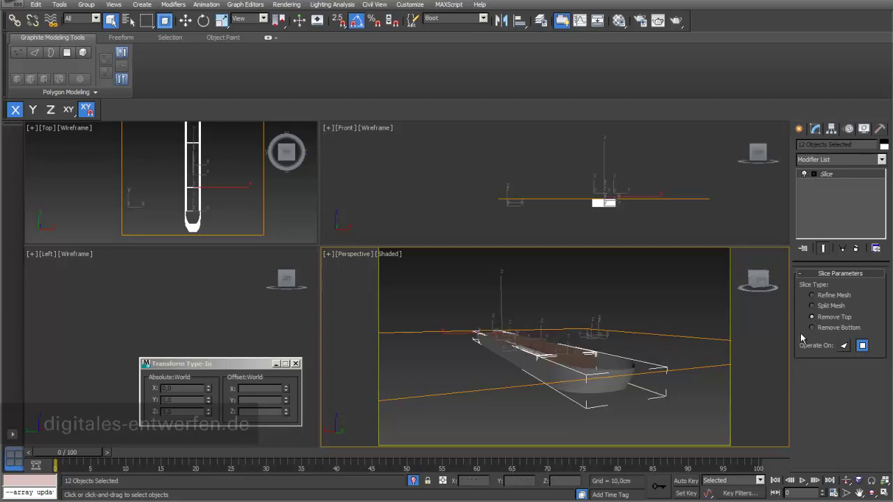
pyautogui.click(812, 328)
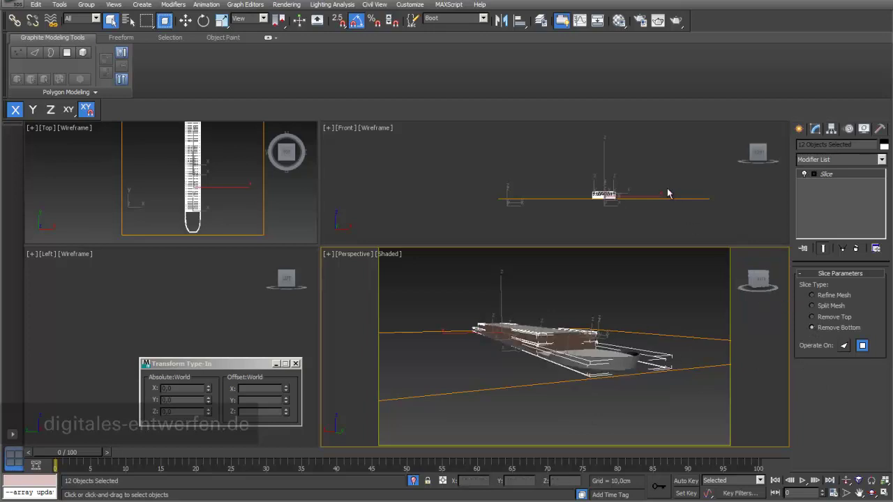
pyautogui.click(813, 174)
pyautogui.click(830, 183)
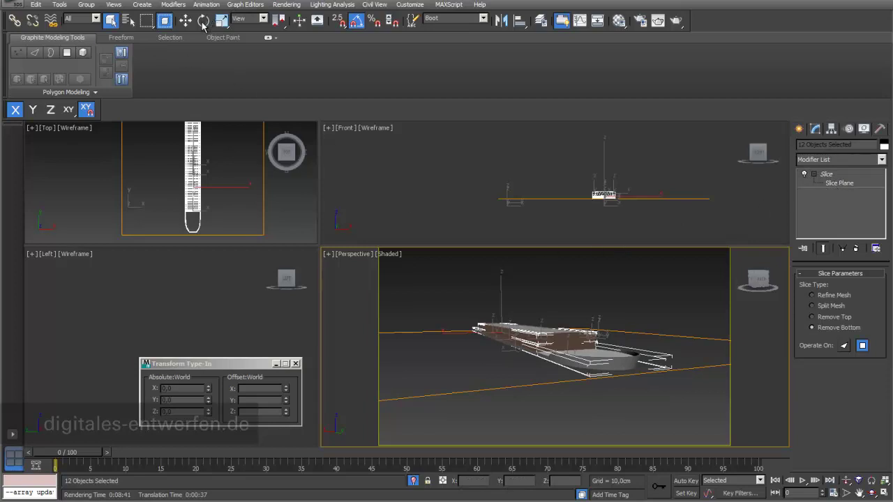
pyautogui.click(837, 183)
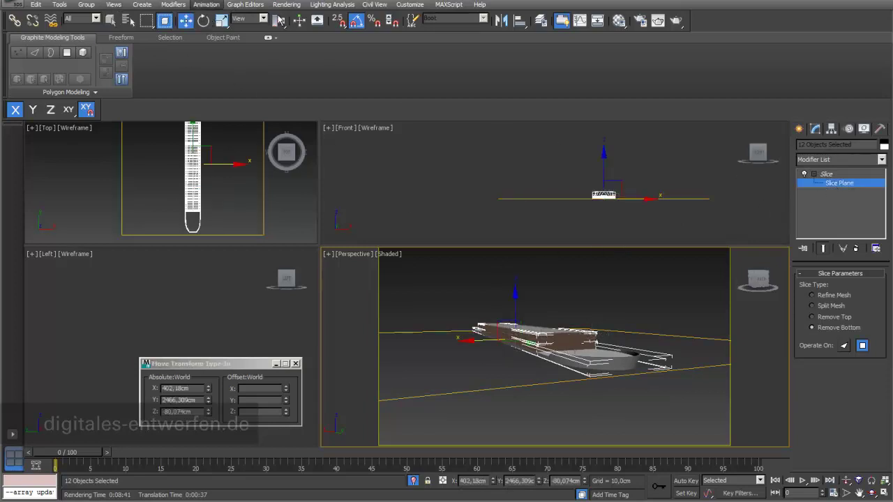
# Rotate the slice plane 90 degrees to stand upright
pyautogui.press('F12')
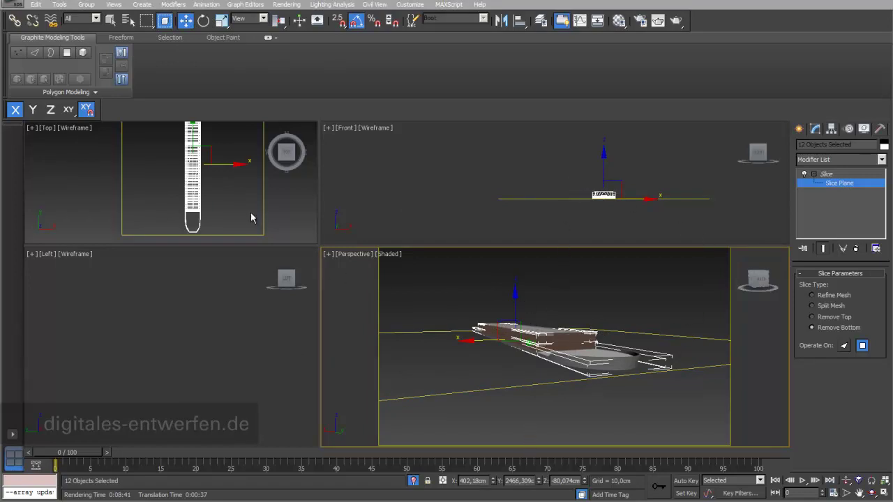
pyautogui.rightClick(203, 23)
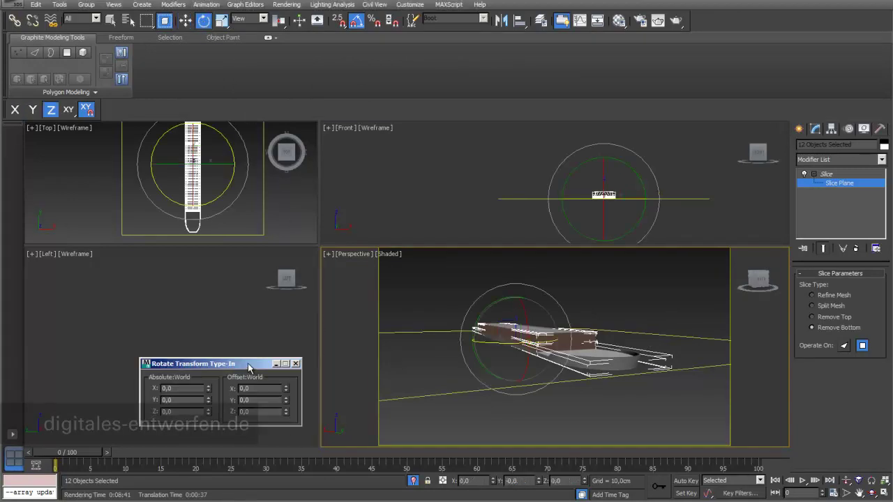
pyautogui.moveTo(249, 367); pyautogui.dragTo(387, 254)
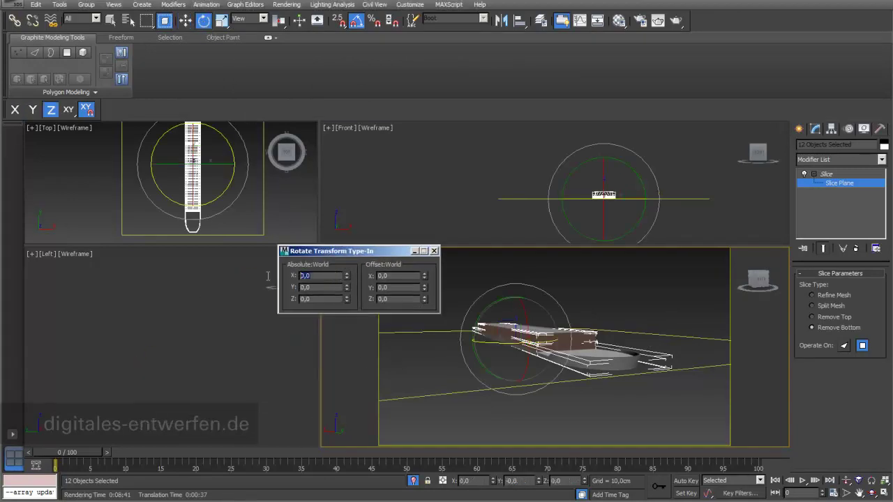
pyautogui.write('90,0')
pyautogui.press('Return')
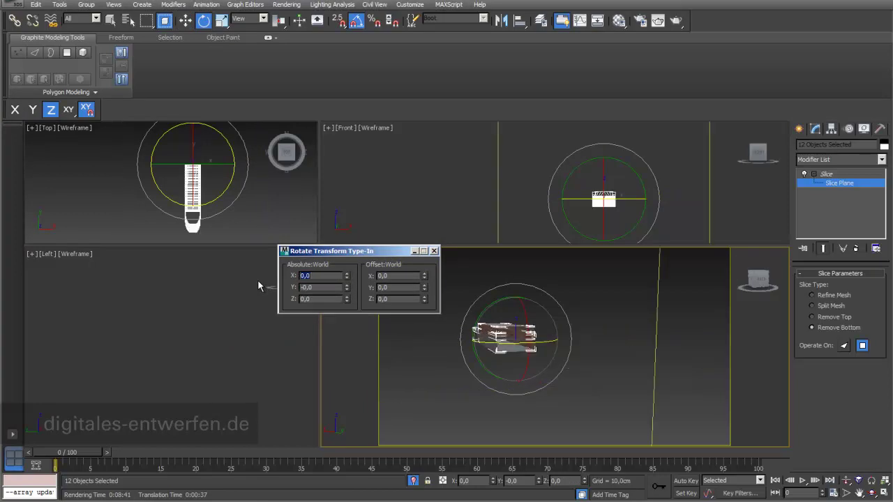
pyautogui.moveTo(367, 255); pyautogui.dragTo(131, 370)
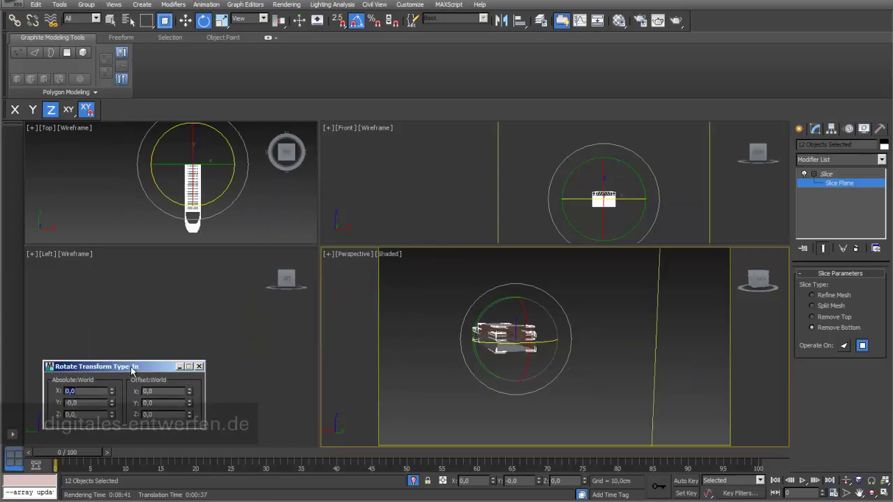
# Enlarge the Front view and try sliding the slice plane along Y, then undo it
pyautogui.moveTo(319, 246); pyautogui.dragTo(280, 352)
pyautogui.moveTo(474, 270); pyautogui.dragTo(341, 183)
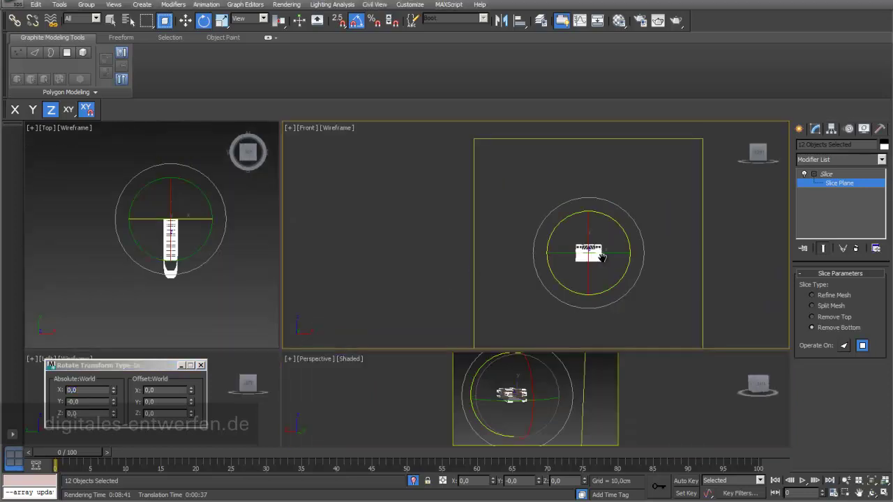
pyautogui.click(186, 21)
pyautogui.rightClick(225, 249)
pyautogui.moveTo(169, 209)
pyautogui.mouseDown()
pyautogui.moveTo(169, 201)
pyautogui.moveTo(174, 235)
pyautogui.mouseUp()
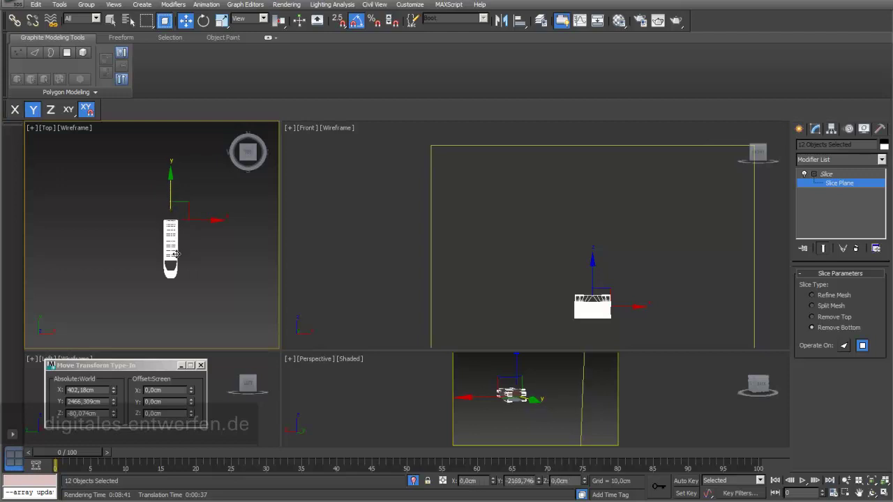
pyautogui.moveTo(178, 266); pyautogui.dragTo(181, 239)
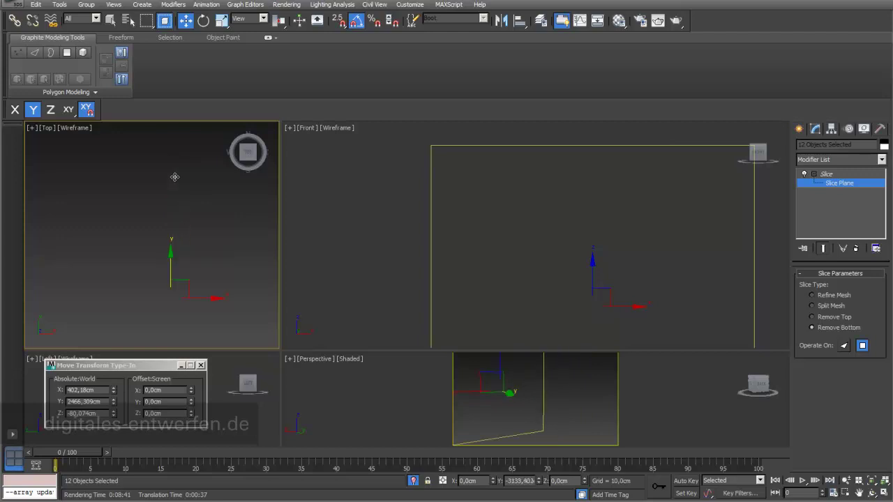
pyautogui.hotkey('ctrl', 'z')
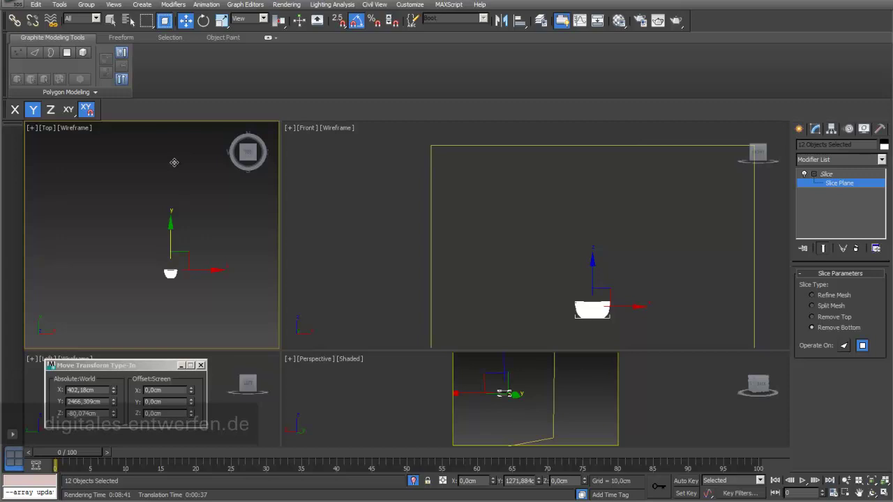
pyautogui.hotkey('ctrl', 'z')
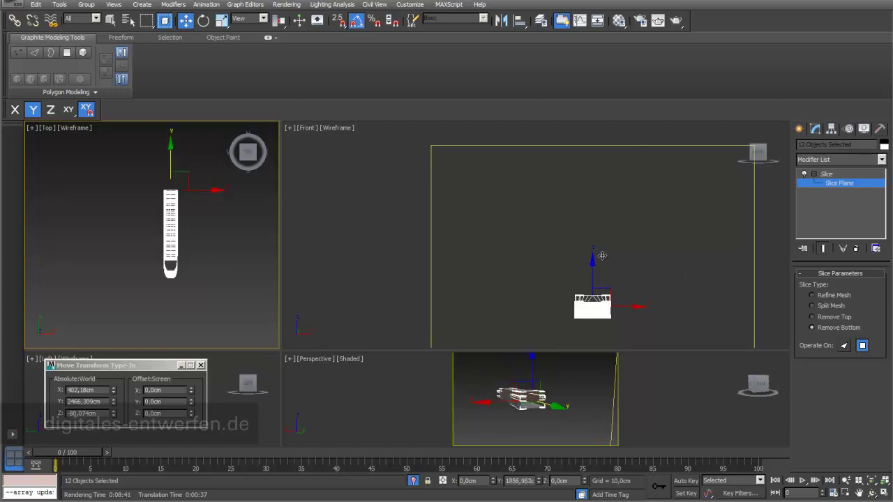
# Fit the boat in the Front view and shade it Realistic without edged faces
pyautogui.moveTo(653, 282); pyautogui.dragTo(632, 248, button='middle')
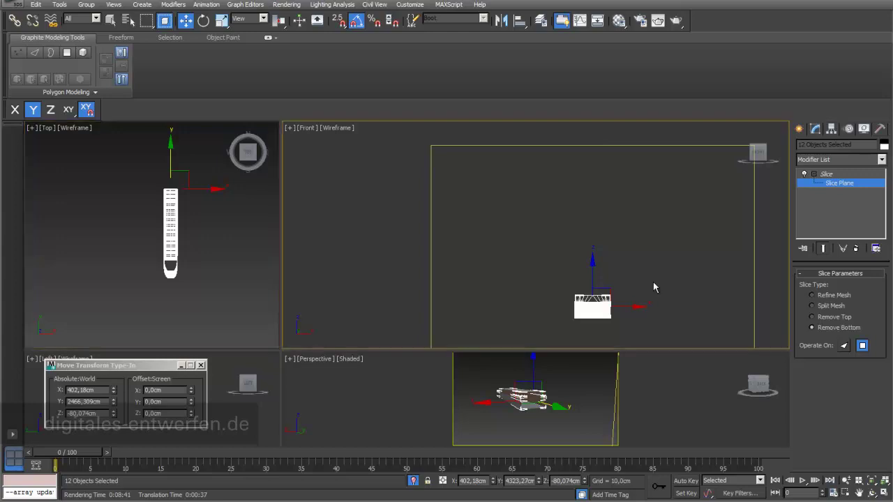
pyautogui.press('z')
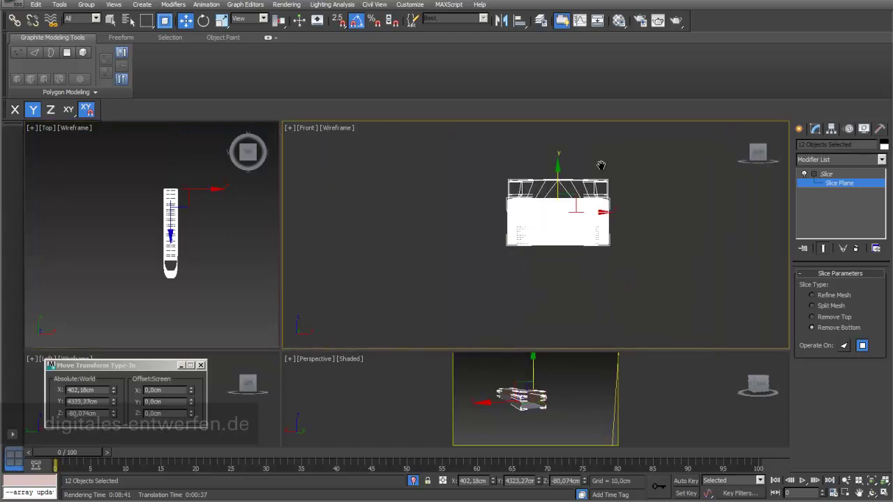
pyautogui.click(334, 132)
pyautogui.click(359, 139)
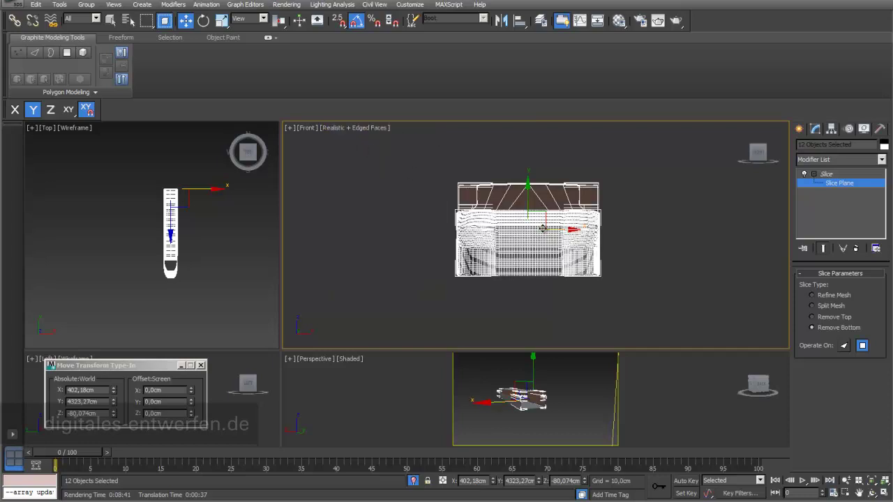
pyautogui.scroll(2, 543, 229)
pyautogui.click(384, 130)
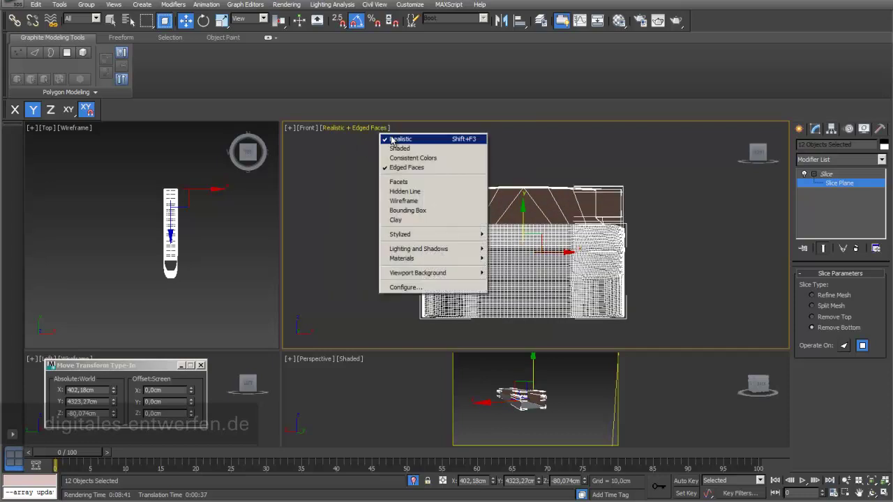
pyautogui.click(412, 167)
pyautogui.scroll(2, 547, 259)
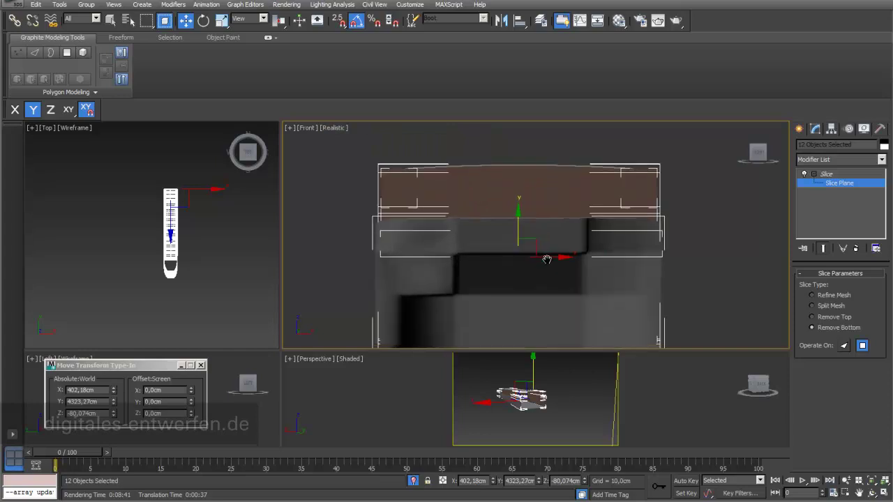
pyautogui.moveTo(547, 259); pyautogui.dragTo(545, 243, button='middle')
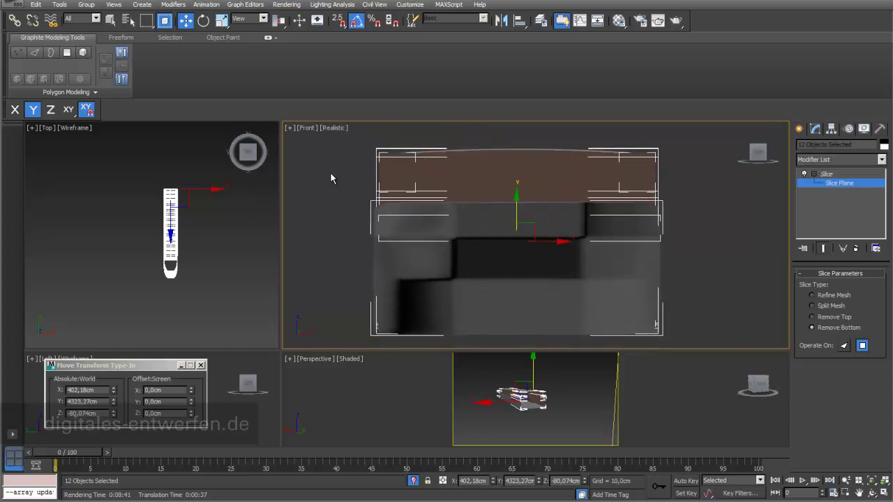
# Switch the enlarged view to Perspective and zoom to check the cut
pyautogui.press('p')
pyautogui.scroll(-3, 552, 207)
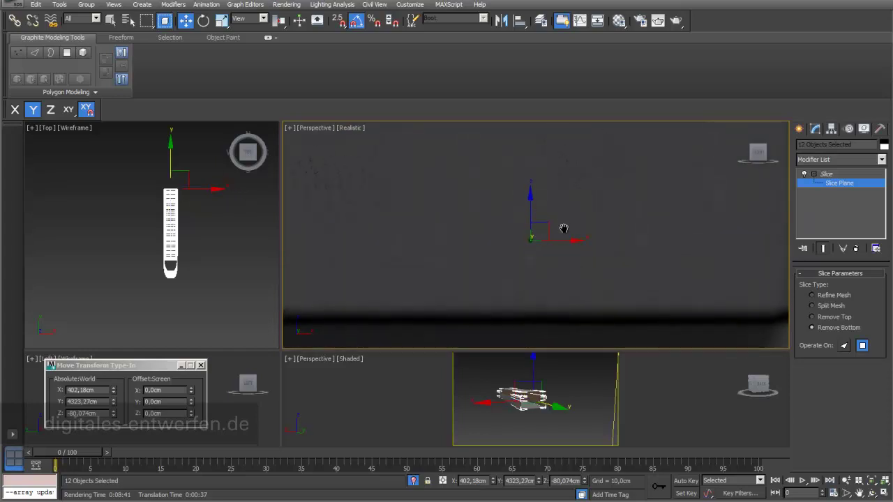
pyautogui.scroll(-2, 563, 229)
pyautogui.scroll(2, 564, 229)
pyautogui.scroll(-2, 564, 227)
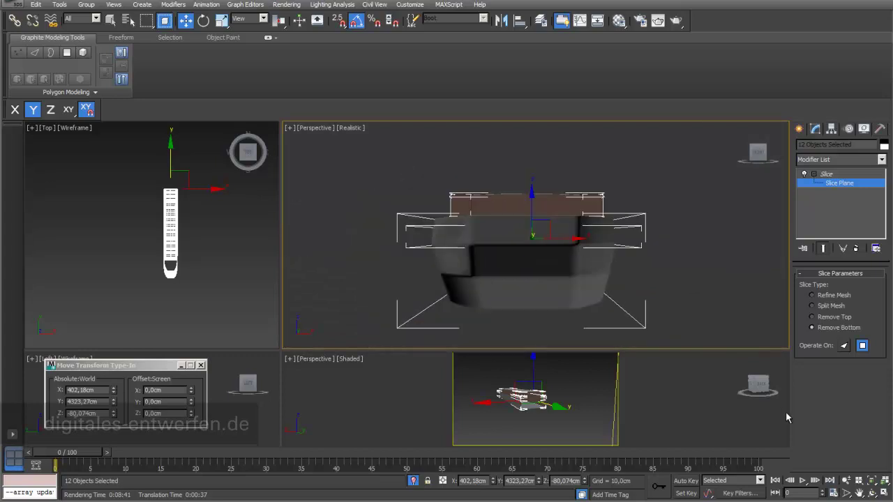
# Frame the boat's exposed interior in Perspective, then exit Slice Plane editing
pyautogui.click(872, 493)
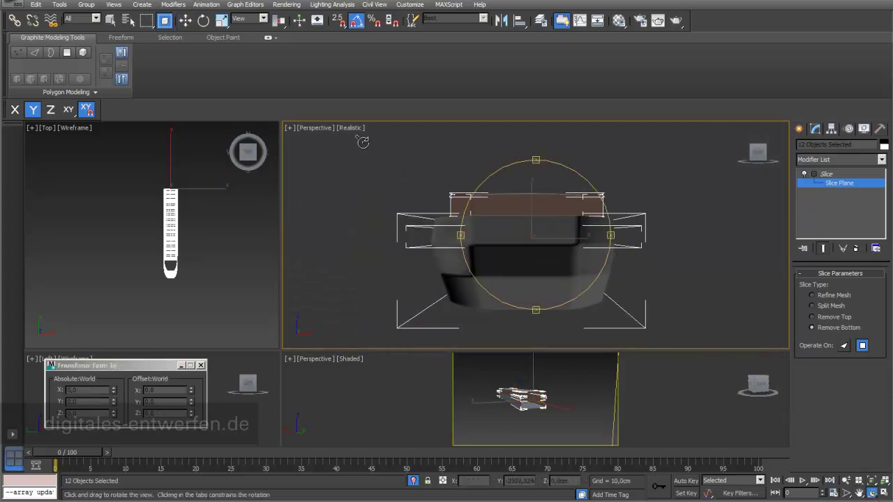
pyautogui.click(330, 129)
pyautogui.click(380, 211)
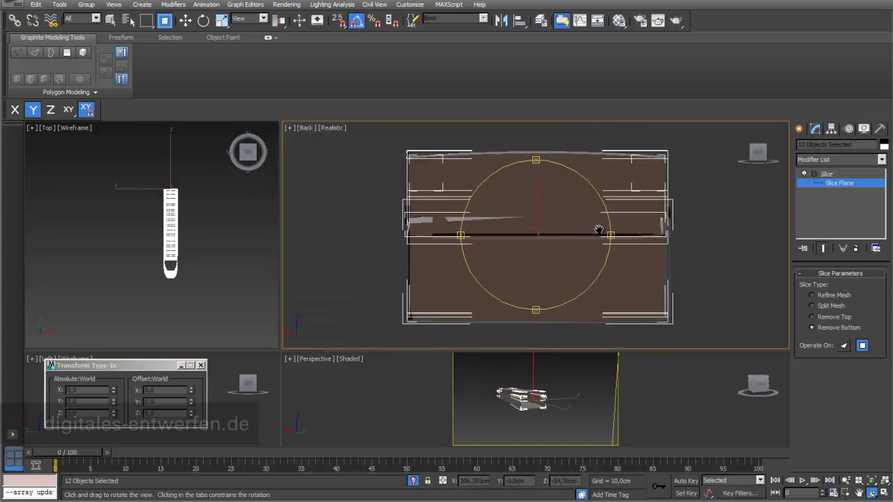
pyautogui.press('p')
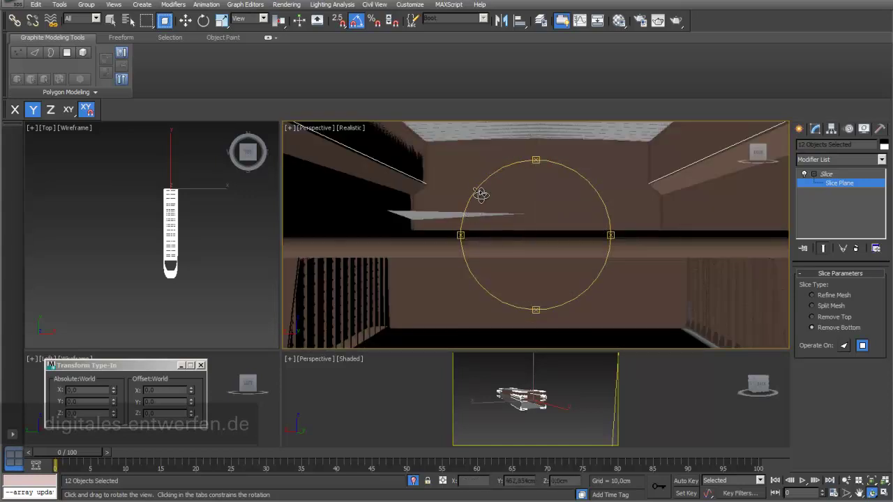
pyautogui.press('z')
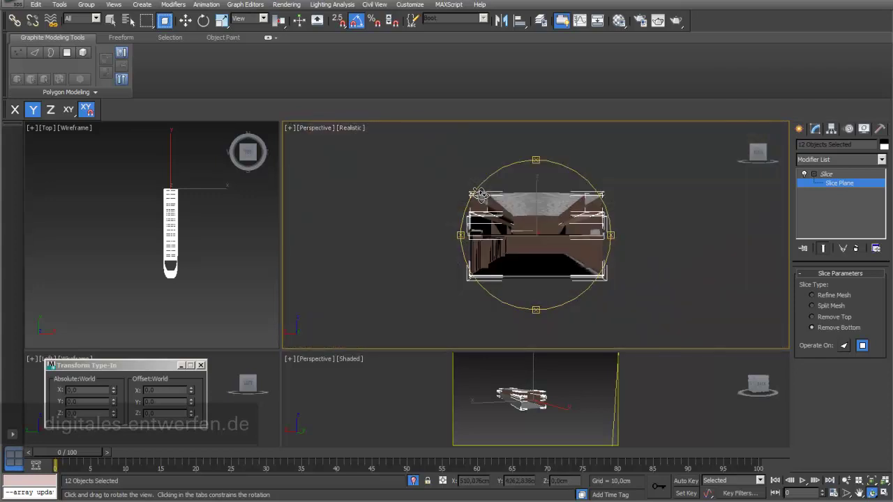
pyautogui.hotkey('shift', 'z')
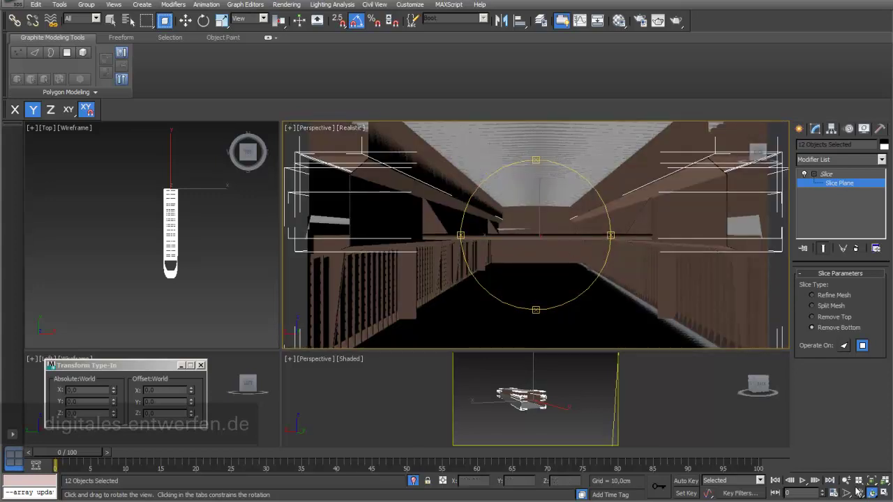
pyautogui.click(845, 480)
pyautogui.moveTo(510, 223)
pyautogui.mouseDown()
pyautogui.moveTo(510, 249)
pyautogui.moveTo(510, 241)
pyautogui.mouseUp()
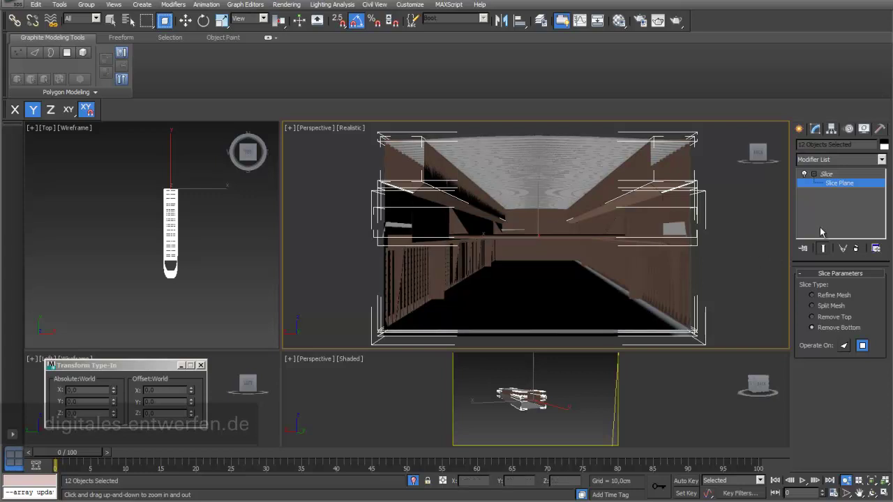
pyautogui.click(826, 174)
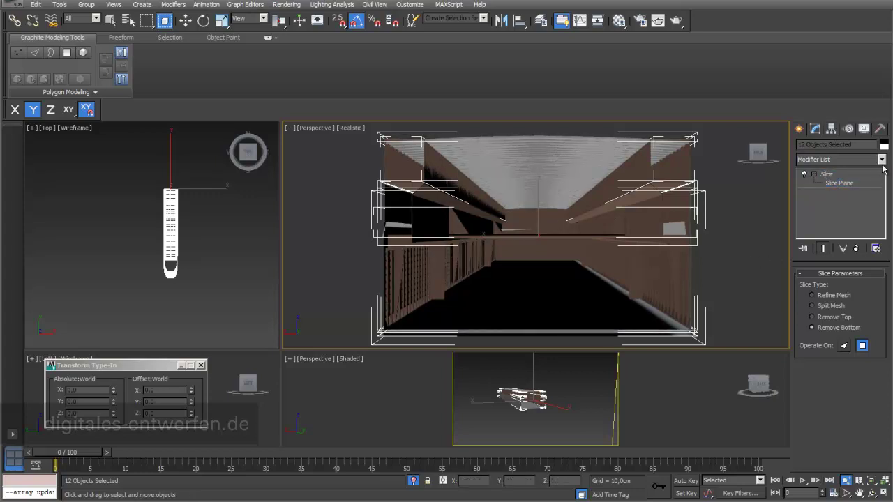
# Stack a Cap Holes modifier above Slice to close the cut edges, then open Render Setup
pyautogui.press('w')
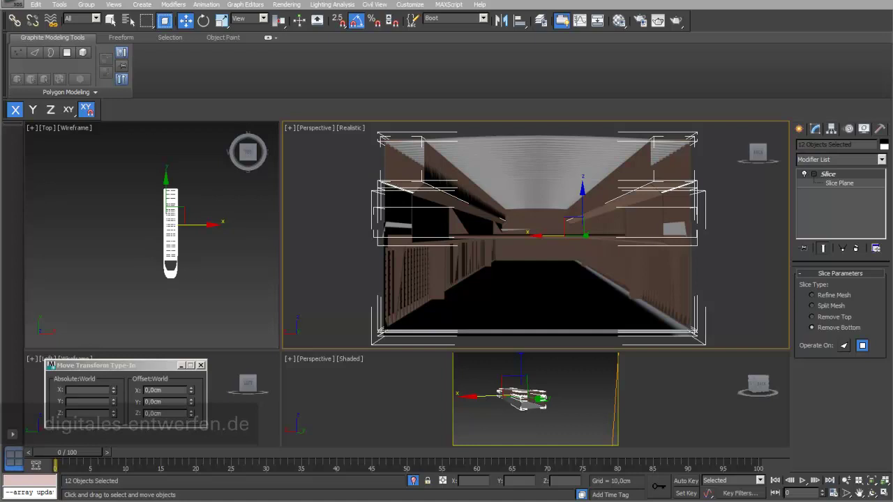
pyautogui.click(881, 159)
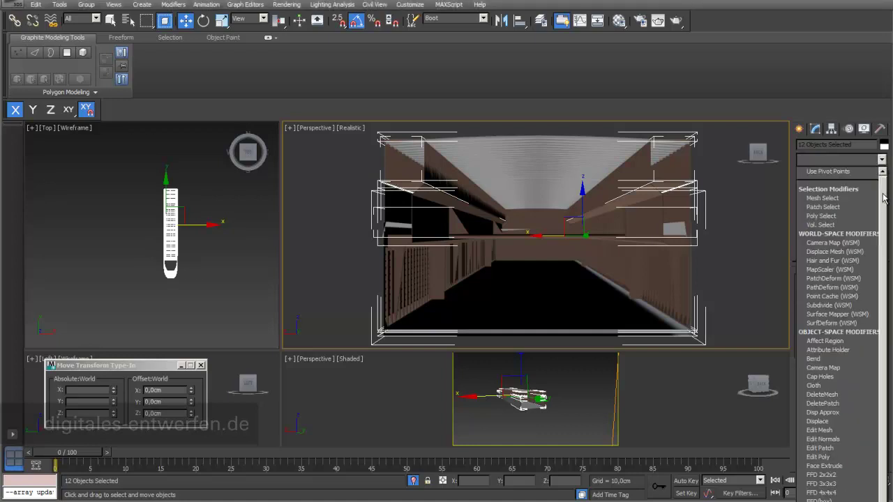
pyautogui.scroll(-1, 884, 203)
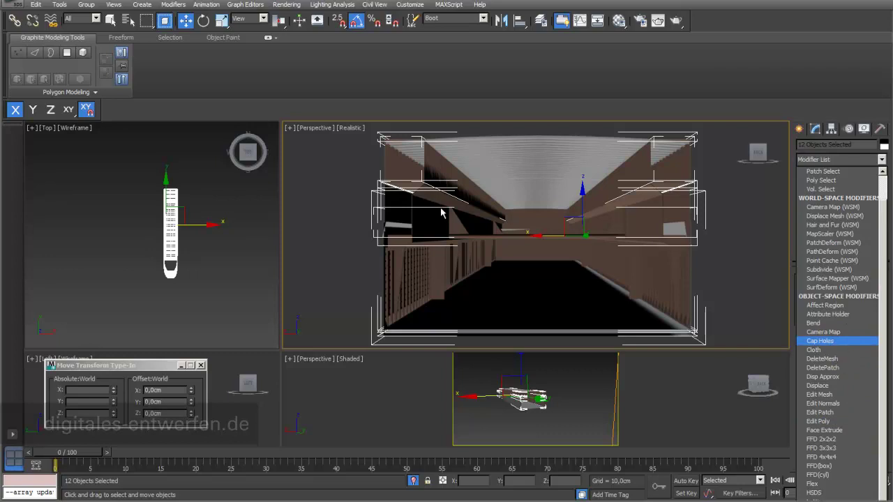
pyautogui.press('Return')
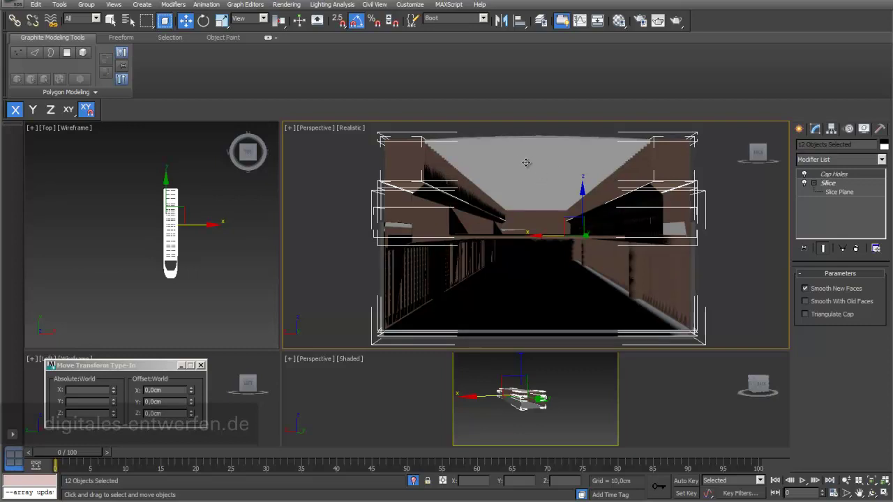
pyautogui.moveTo(758, 155)
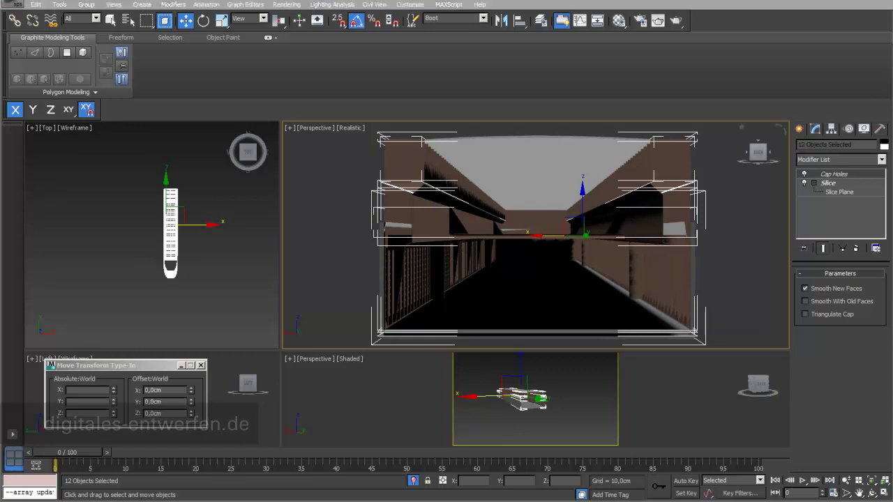
pyautogui.press('F10')
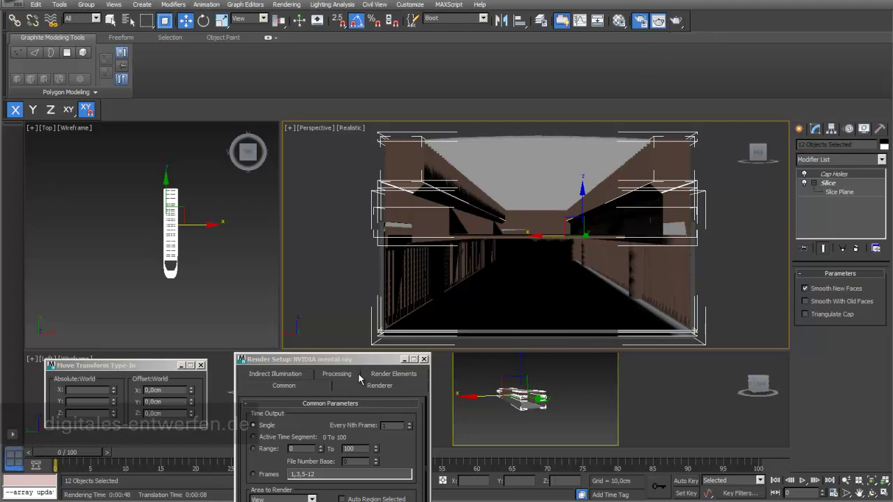
# Render the Perspective view showing the capped boat interior with walkway and railings
pyautogui.moveTo(321, 360); pyautogui.dragTo(244, 124)
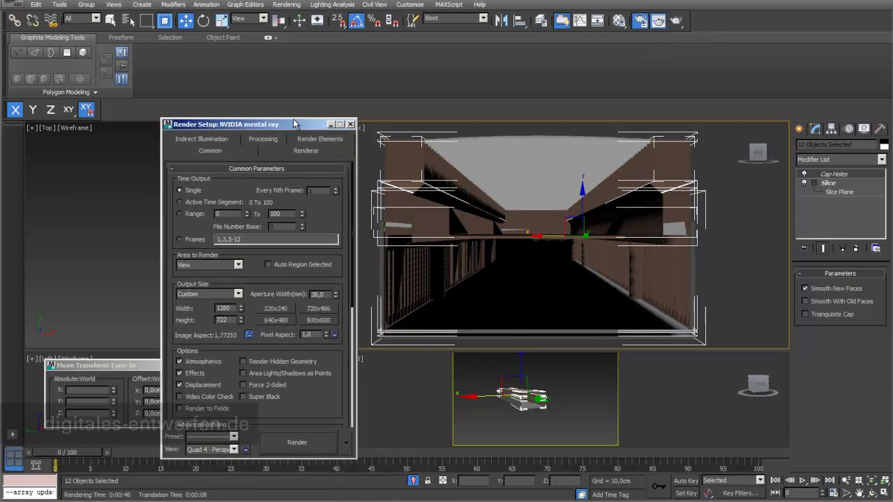
pyautogui.click(296, 441)
pyautogui.moveTo(335, 433); pyautogui.dragTo(349, 21)
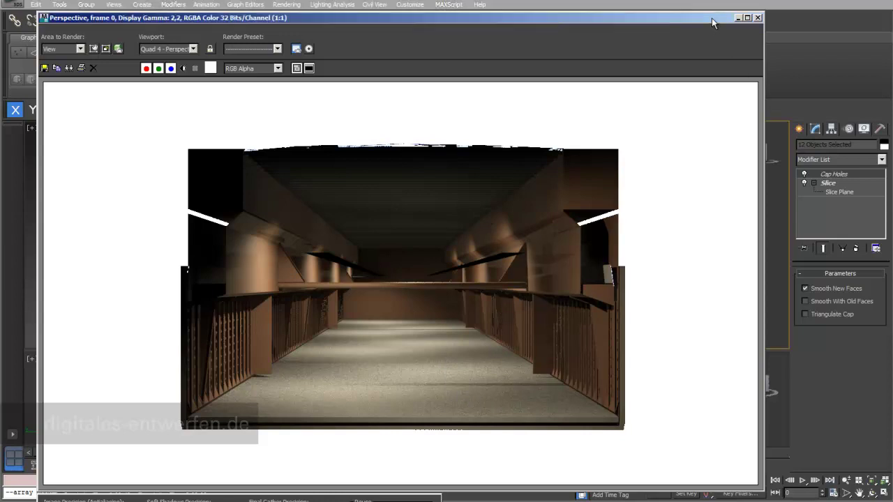
pyautogui.moveTo(712, 18); pyautogui.dragTo(809, 495)
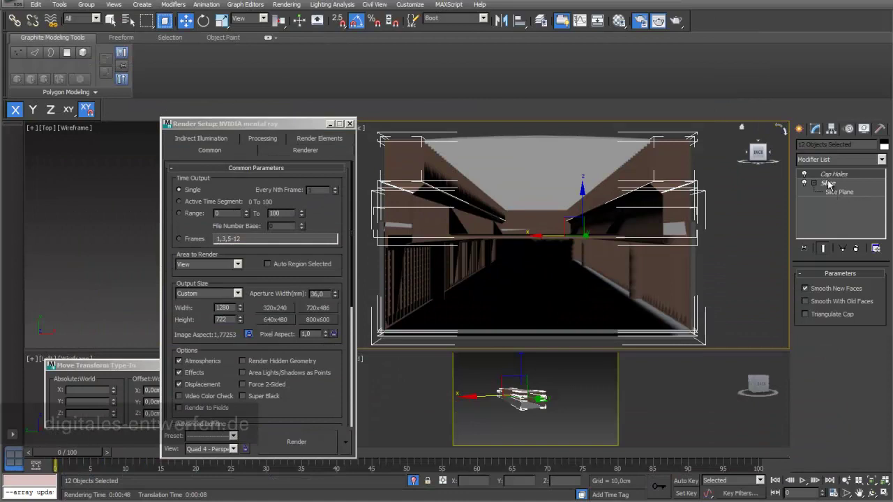
# Delete the Cap Holes modifier and then the Slice modifier from the boat objects
pyautogui.click(856, 249)
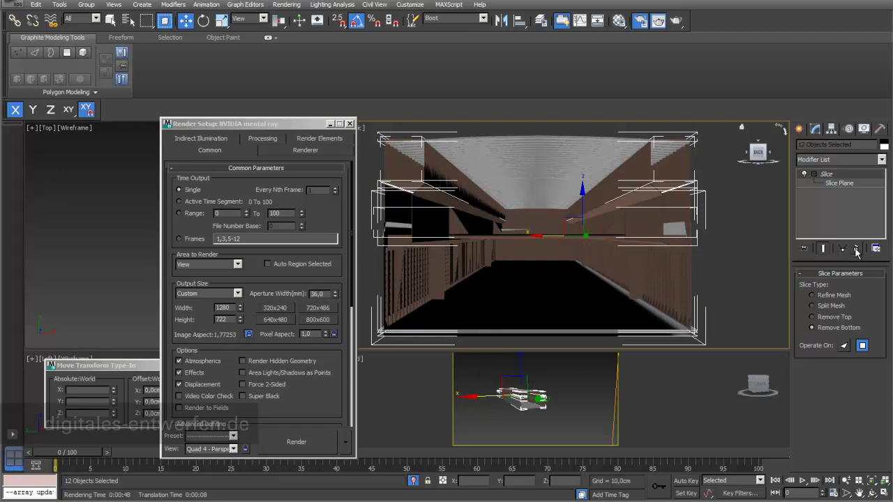
pyautogui.moveTo(305, 125)
pyautogui.mouseDown()
pyautogui.moveTo(213, 180)
pyautogui.moveTo(191, 215)
pyautogui.mouseUp()
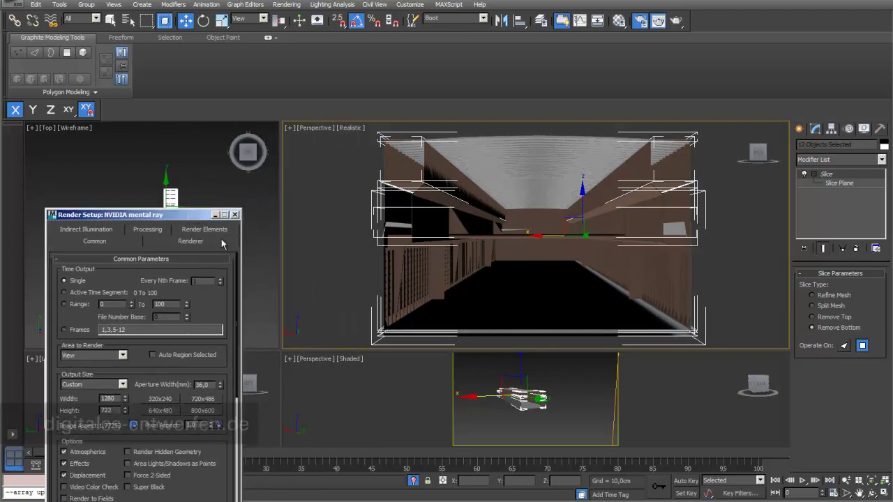
pyautogui.click(856, 249)
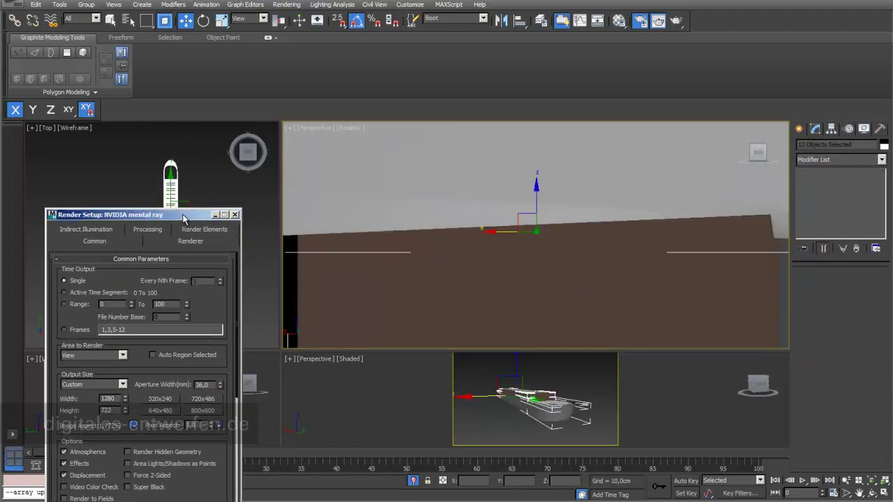
pyautogui.moveTo(198, 215); pyautogui.dragTo(356, 245)
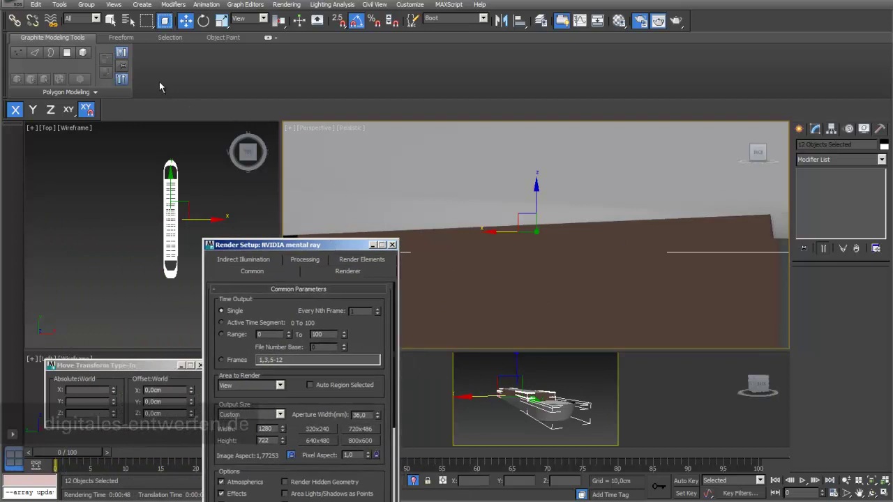
# Group the twelve boat objects as 'Tempschitt' and bring up the Modifier List
pyautogui.click(86, 4)
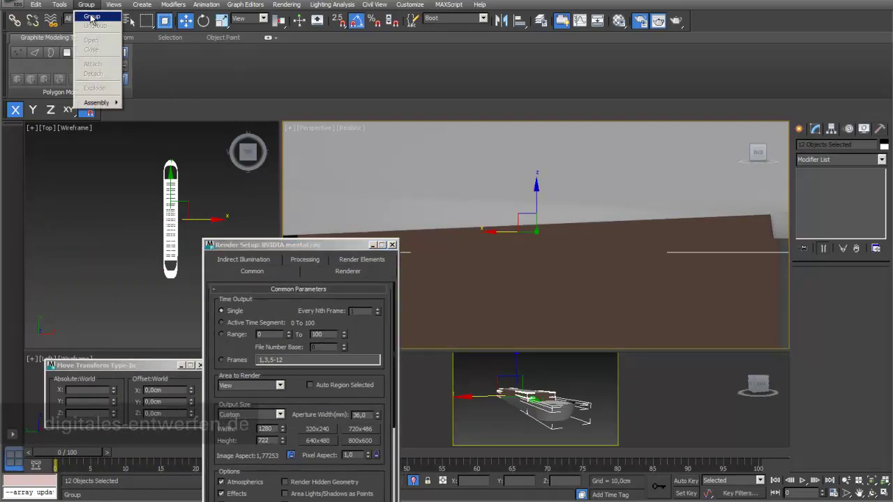
pyautogui.click(91, 16)
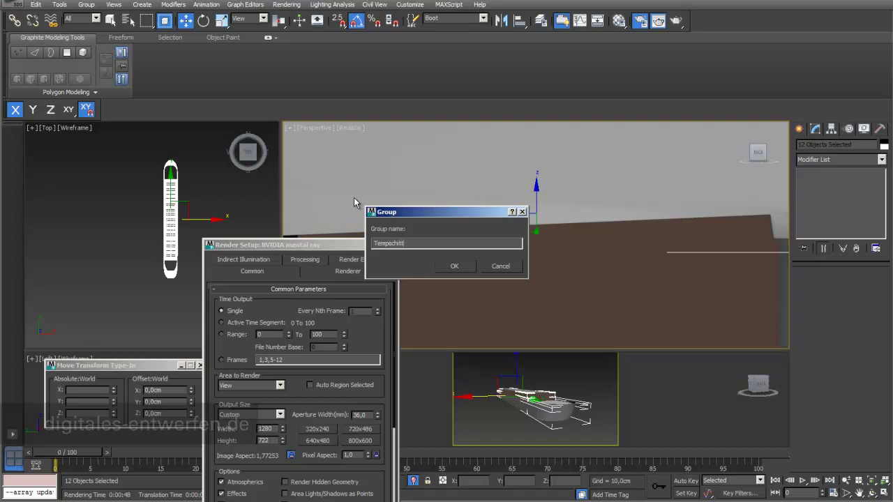
pyautogui.press('Return')
pyautogui.click(881, 160)
pyautogui.moveTo(879, 185); pyautogui.dragTo(883, 384)
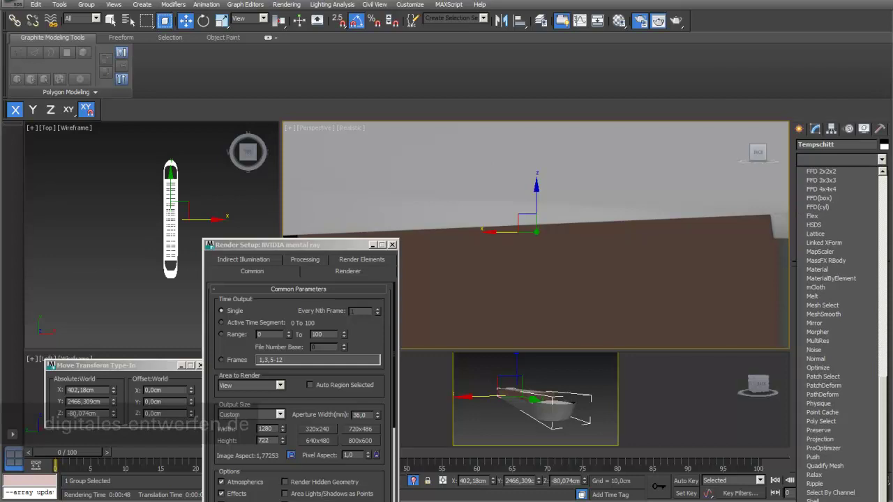
# Apply a Remove Top Slice to the Tempschitt group and enlarge the Top viewport
pyautogui.press('Return')
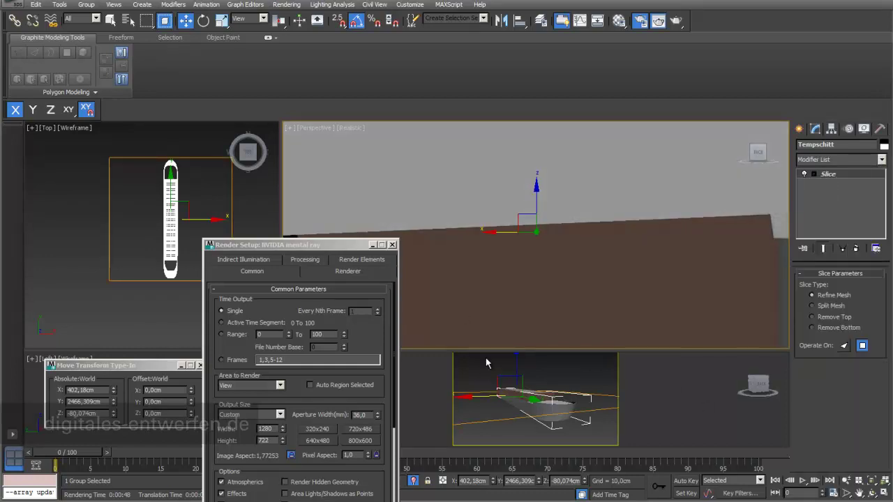
pyautogui.click(373, 245)
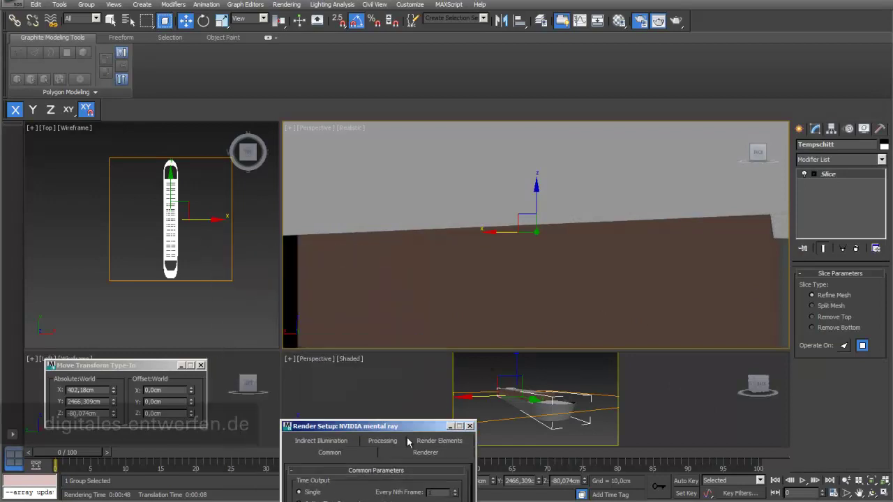
pyautogui.click(811, 317)
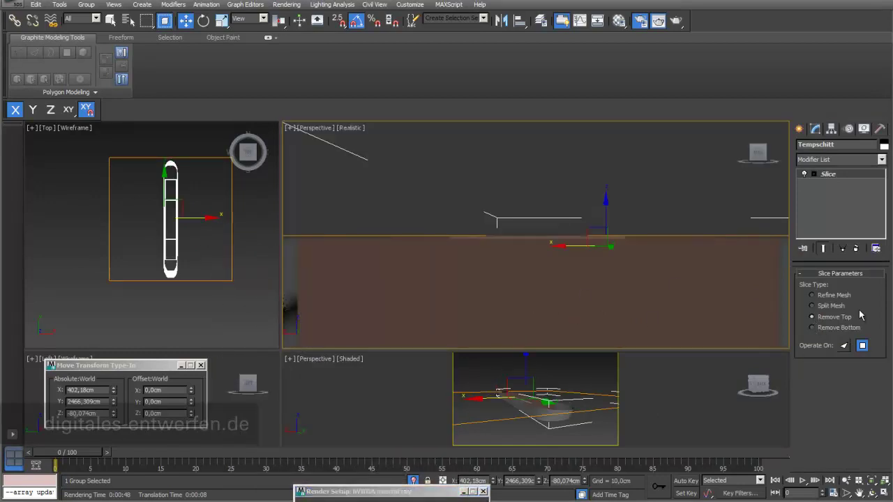
pyautogui.moveTo(281, 352); pyautogui.dragTo(698, 441)
# Fit the boat in the Top view, shade it Realistic, and switch it to Perspective
pyautogui.press('z')
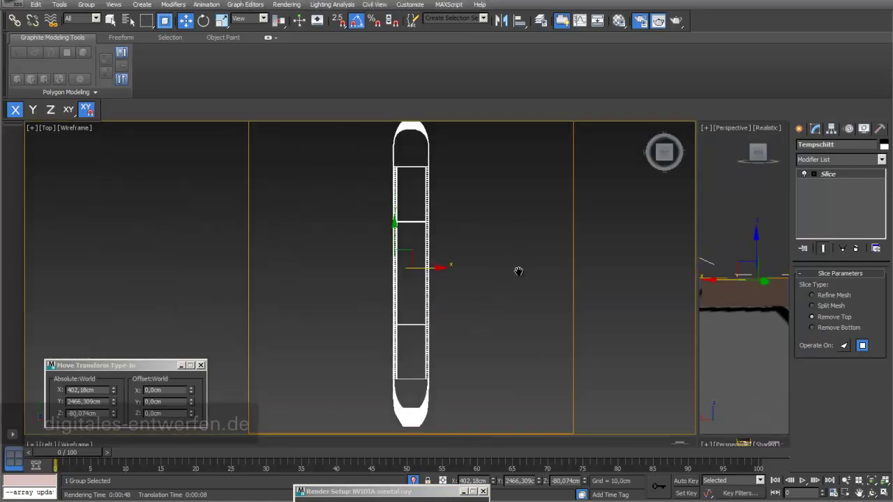
pyautogui.click(70, 130)
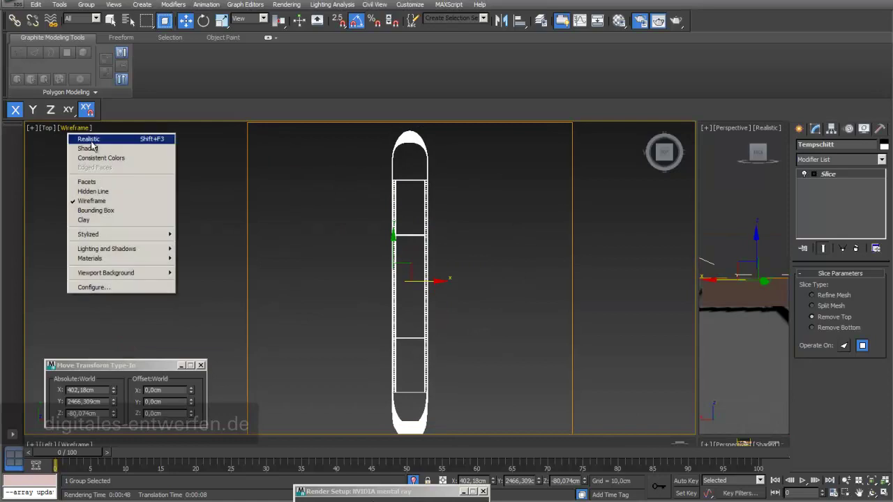
pyautogui.click(94, 139)
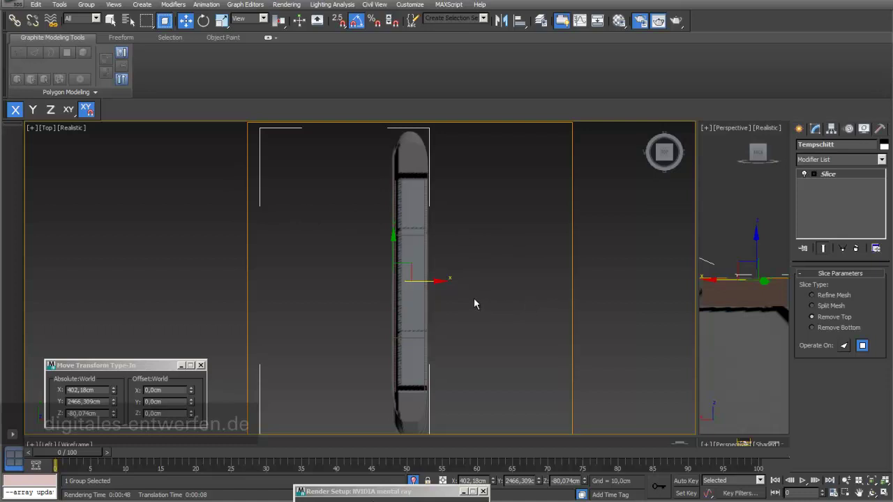
pyautogui.press('p')
pyautogui.scroll(-2, 487, 274)
pyautogui.moveTo(486, 266); pyautogui.dragTo(486, 262, button='middle')
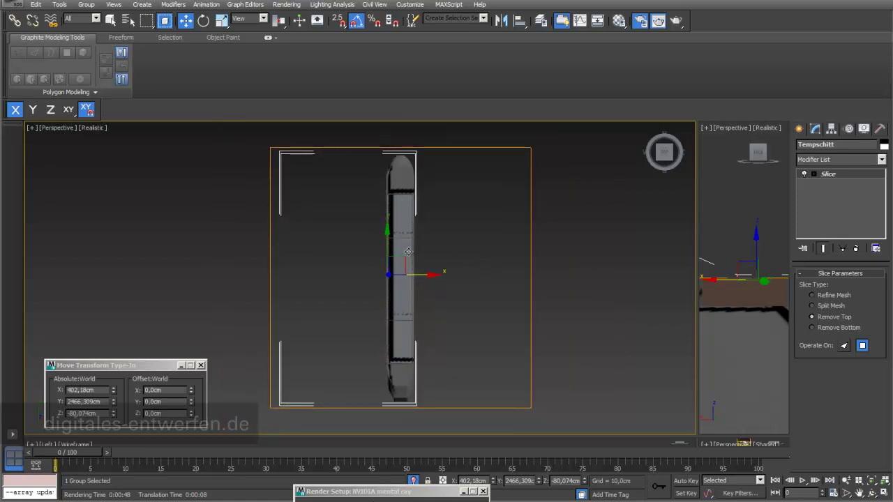